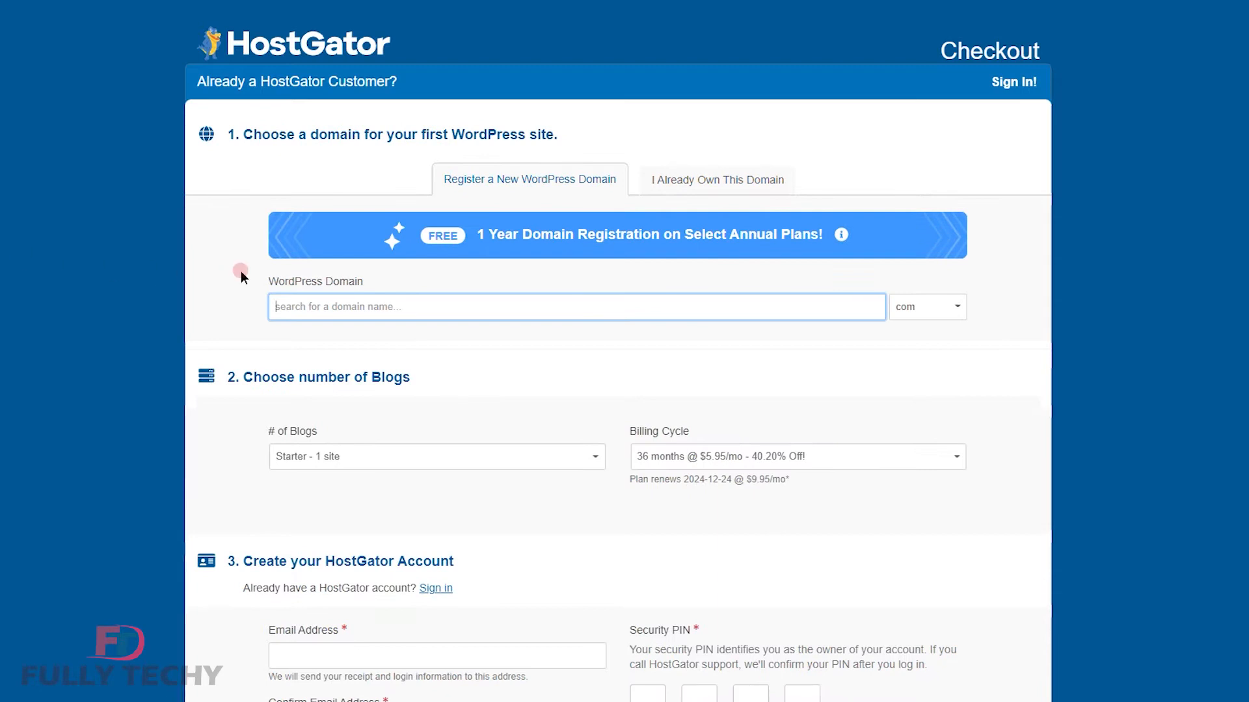
Set the HostGator plan's billing cycle to 12 months.
click(340, 298)
scroll(520, 381, down, 2)
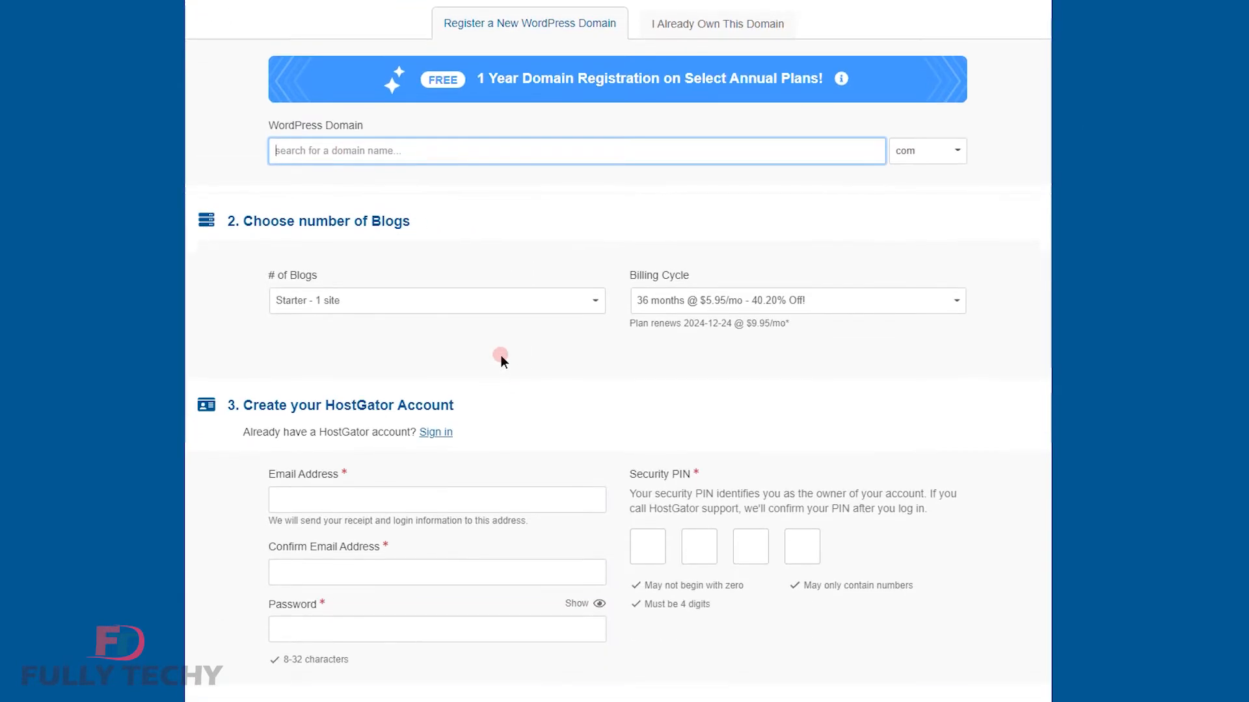
click(849, 302)
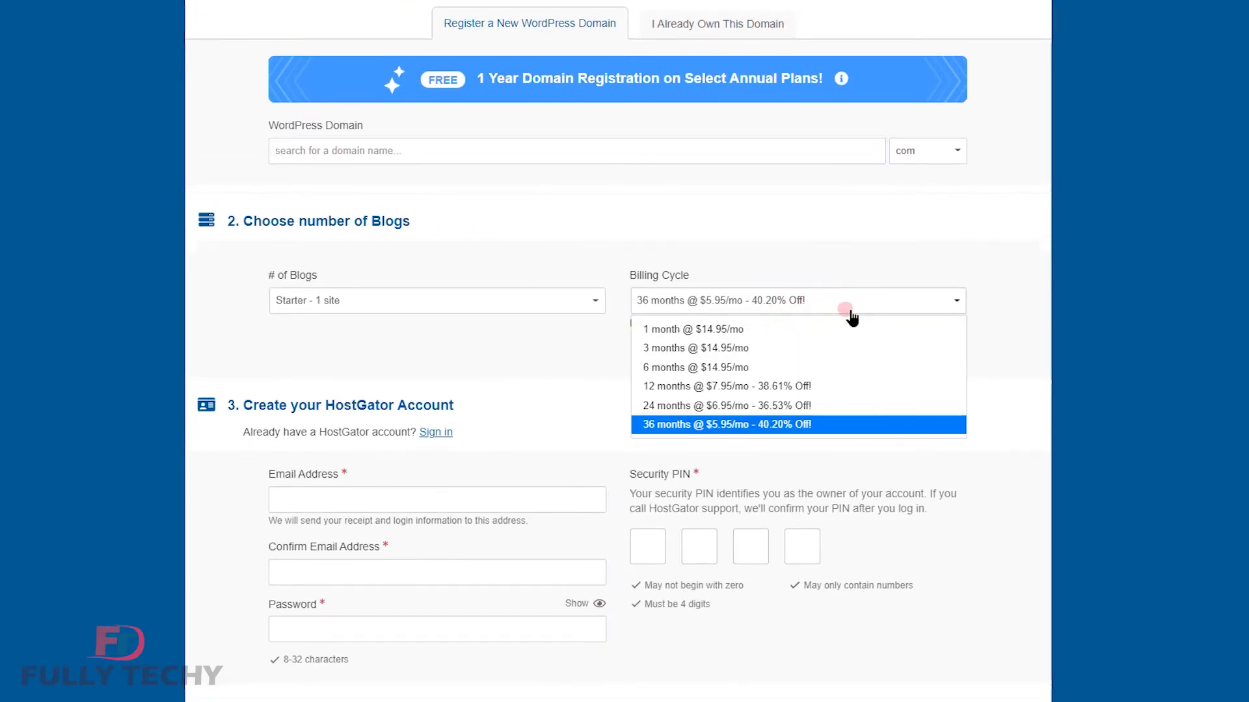
click(842, 389)
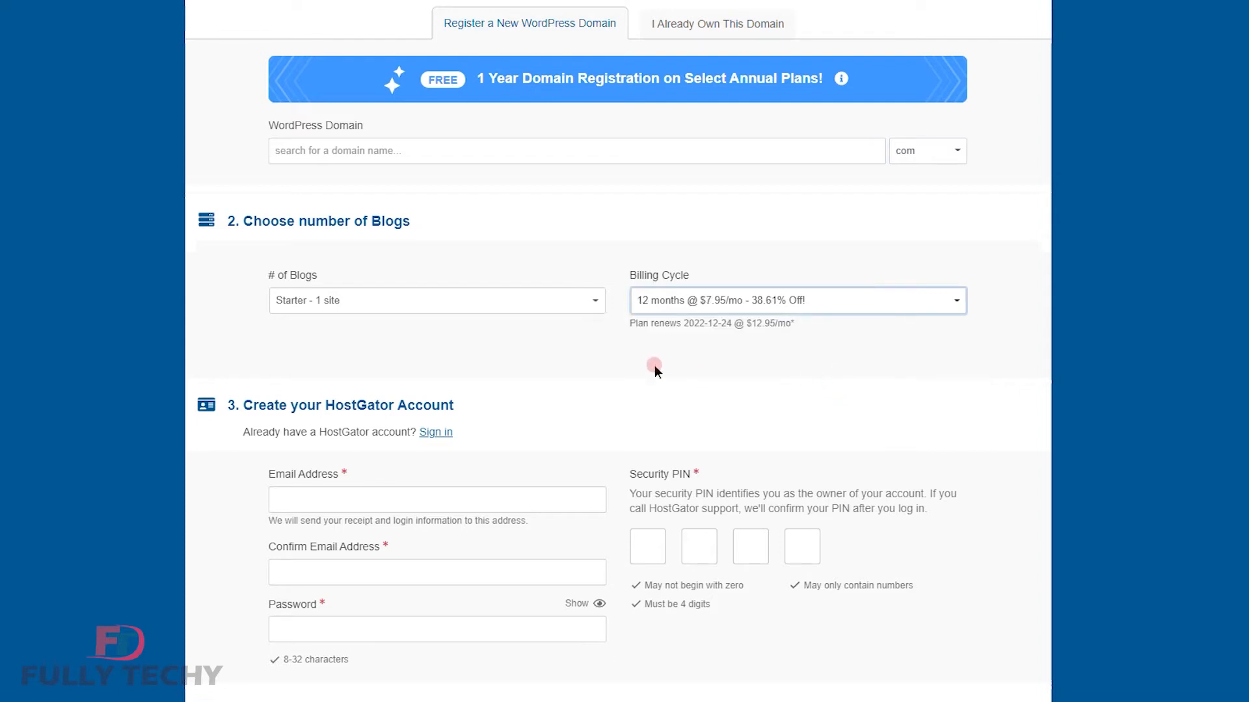
Accept the auto-renewal terms and check out to complete the $101.69 purchase.
scroll(400, 369, down, 8)
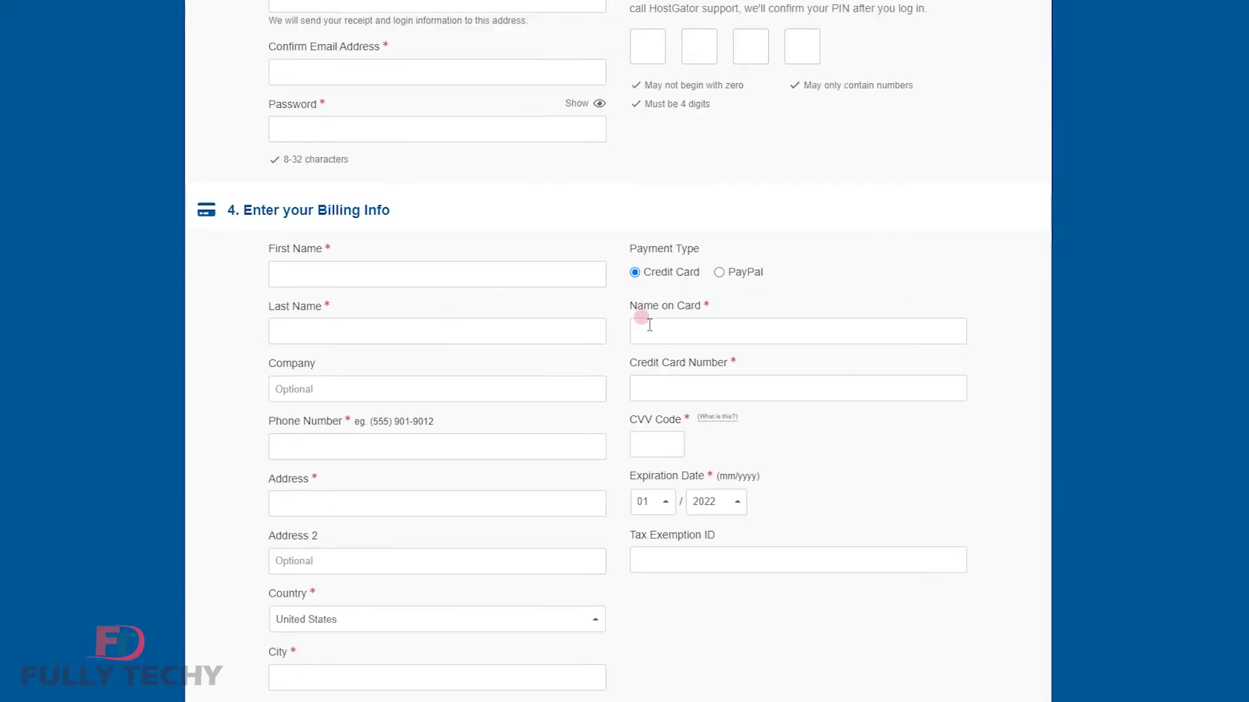
scroll(357, 226, down, 10)
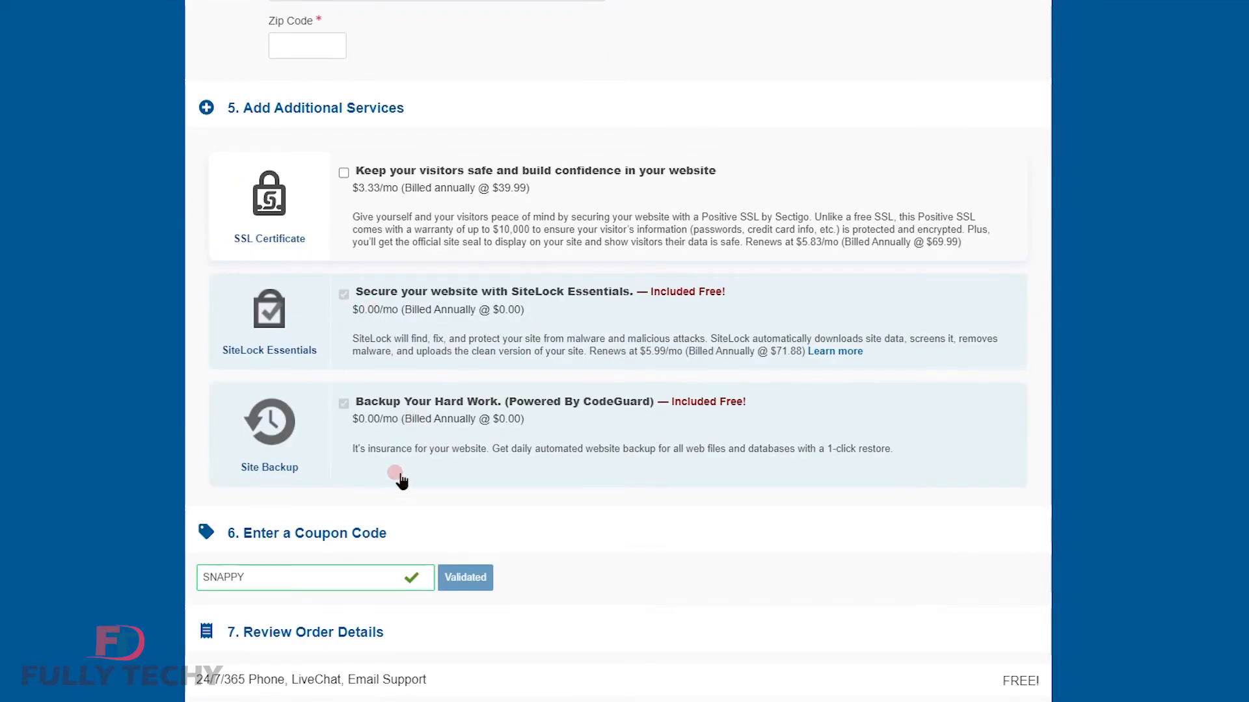
scroll(400, 475, down, 5)
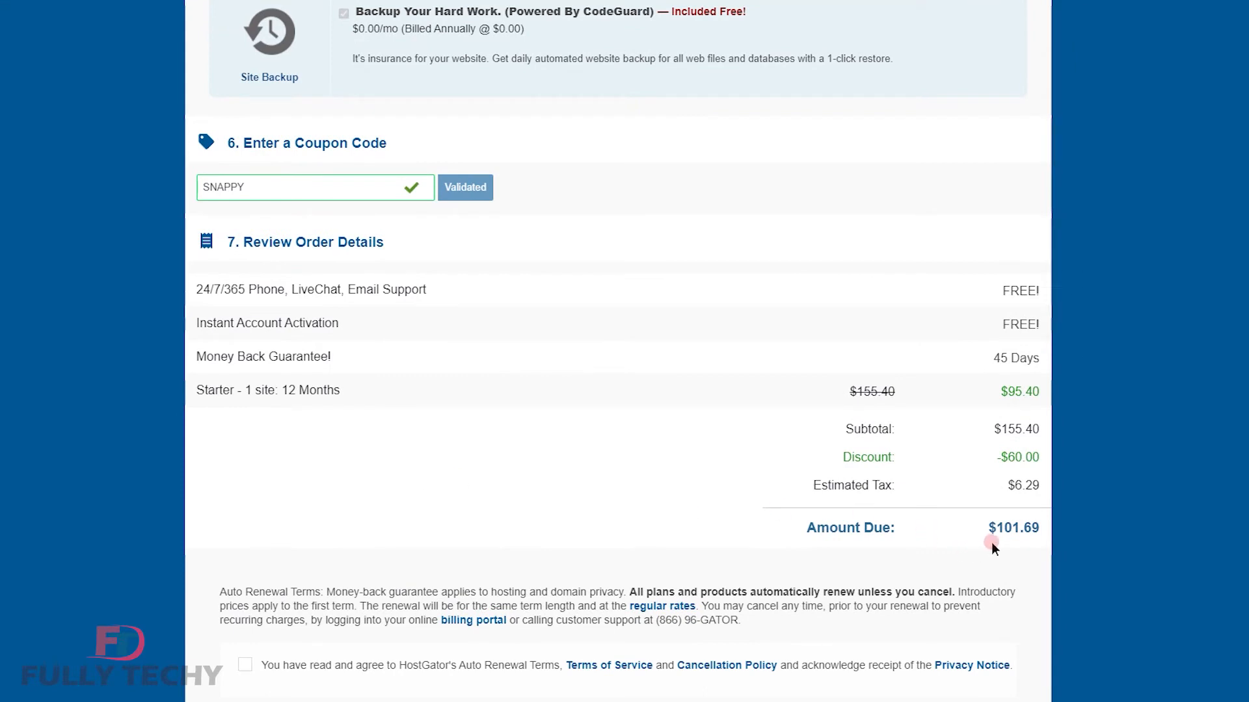
scroll(245, 470, down, 3)
click(244, 463)
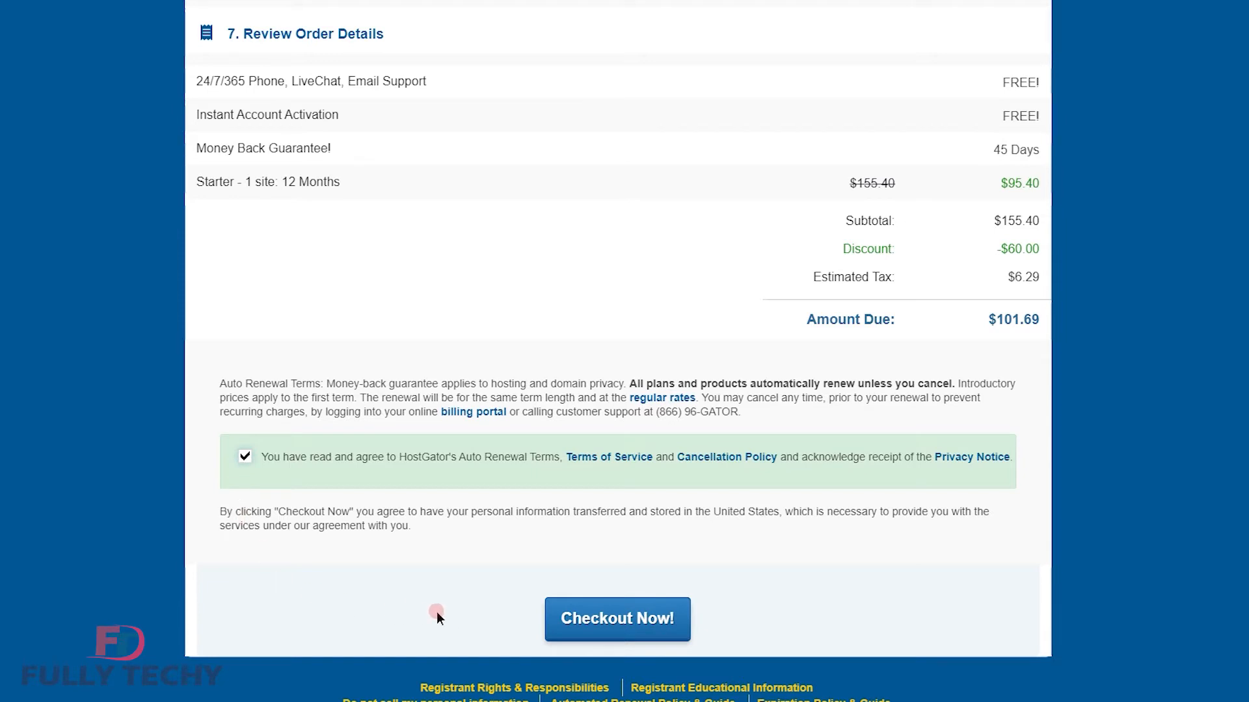
click(572, 635)
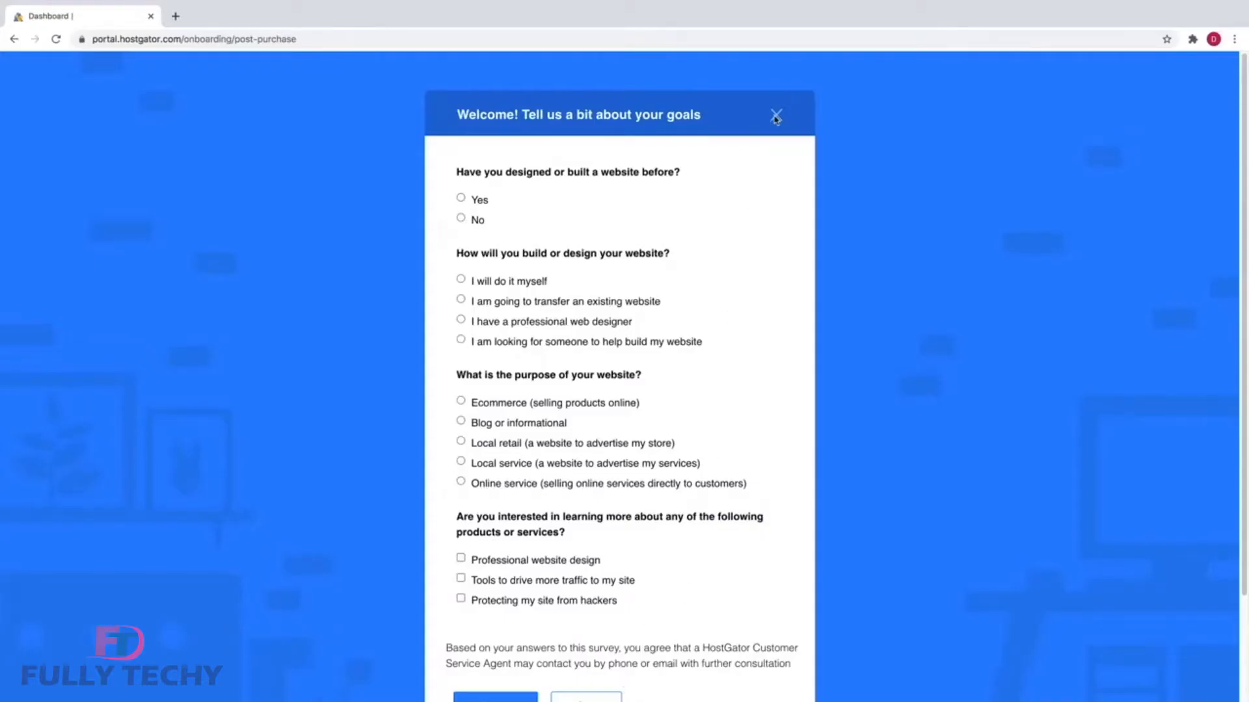
Dismiss the survey and intro, then enter site name 'Ten Minute Website' and description 'How to Create a Website in 10 Minutes (Step By Step)'.
click(776, 117)
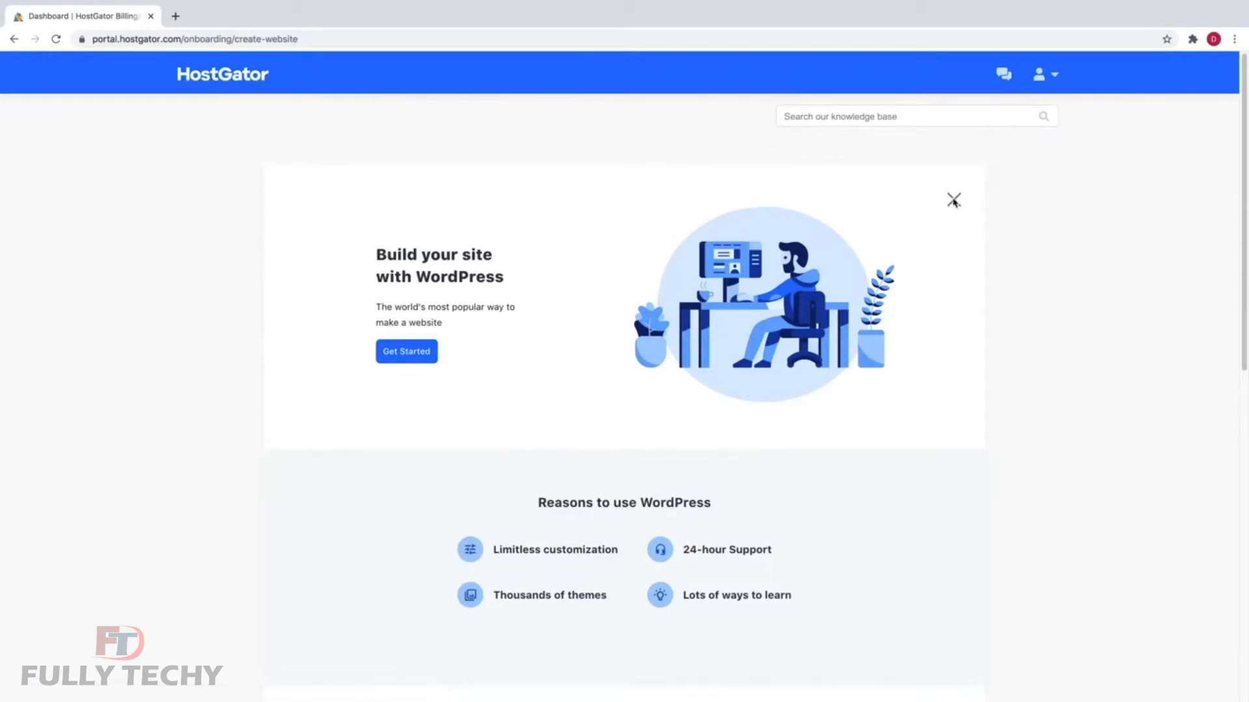
click(953, 200)
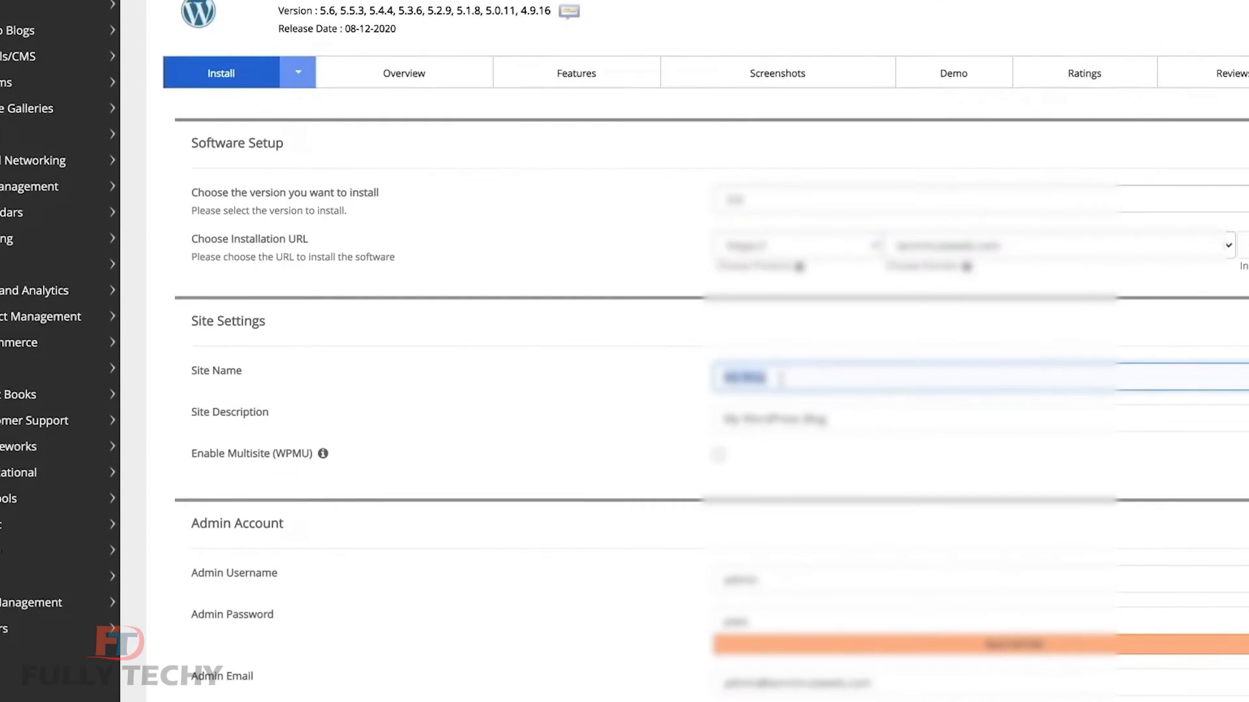
text(Ten Minute Website)
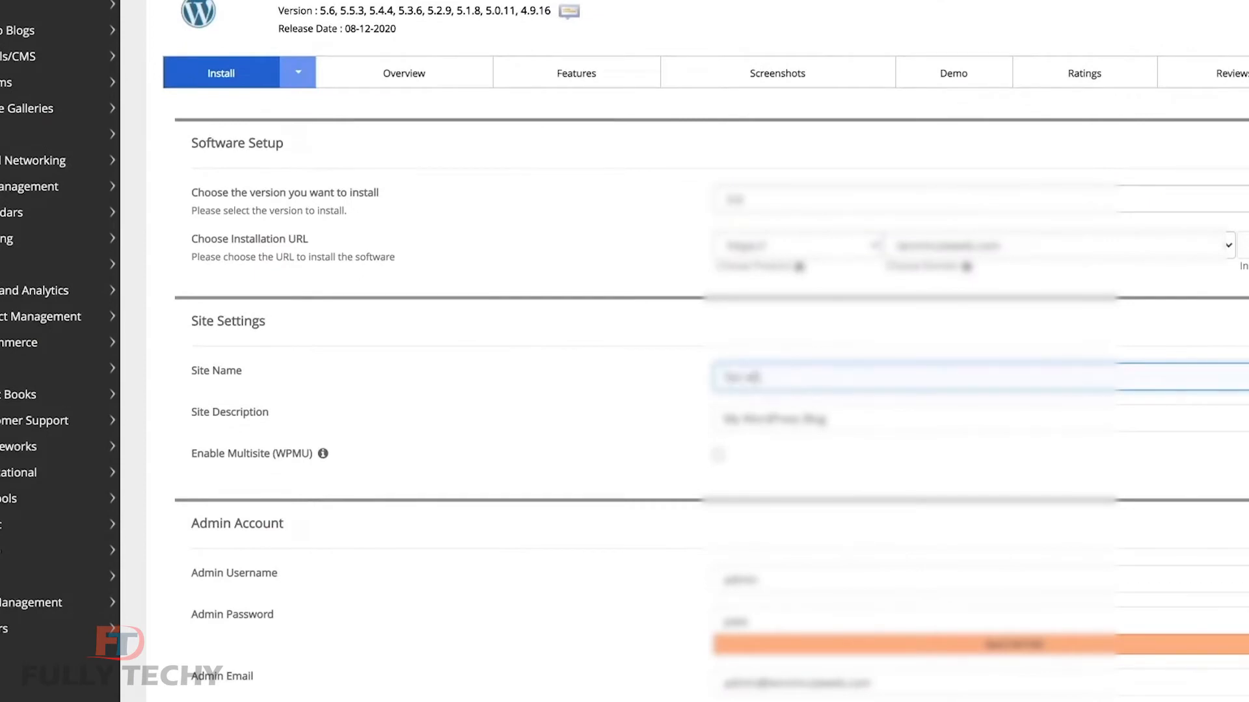
triple_click(772, 418)
text(How to Create a Website in 10 Minutes (Step By Step)
Replace the default admin username with a custom one and paste in a stronger password.
scroll(614, 506, down, 3)
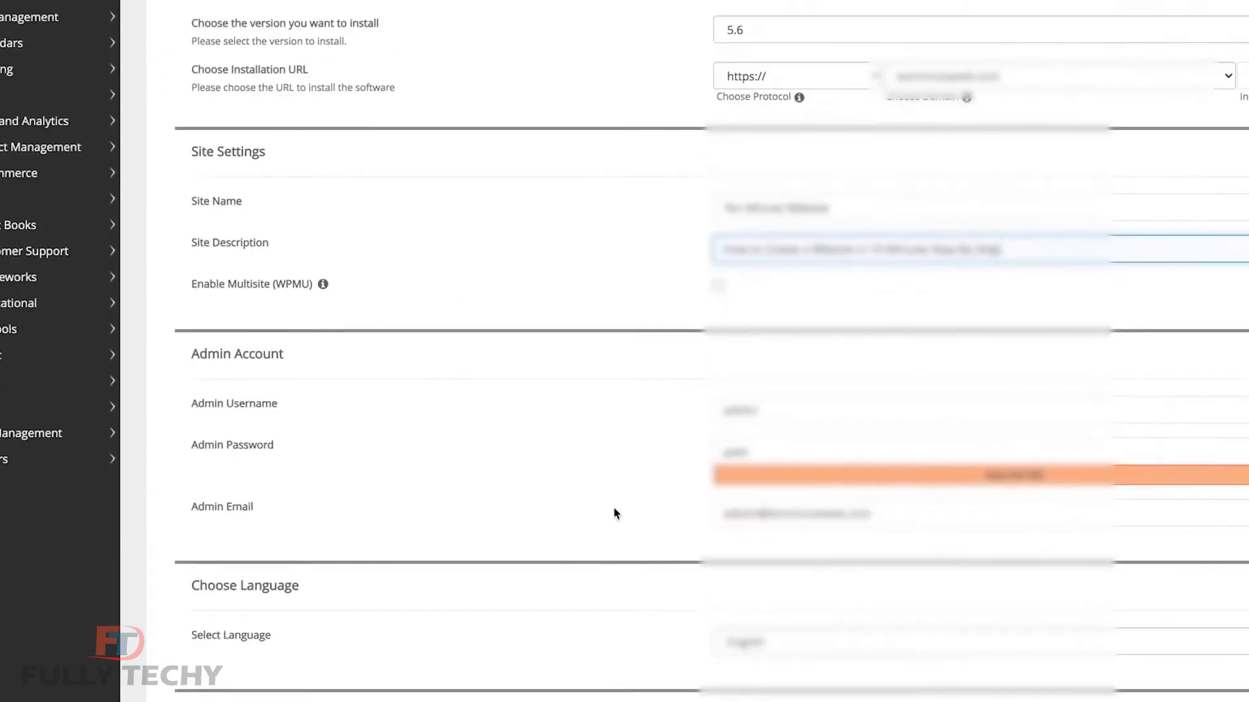
double_click(753, 405)
text(Matt)
double_click(1209, 447)
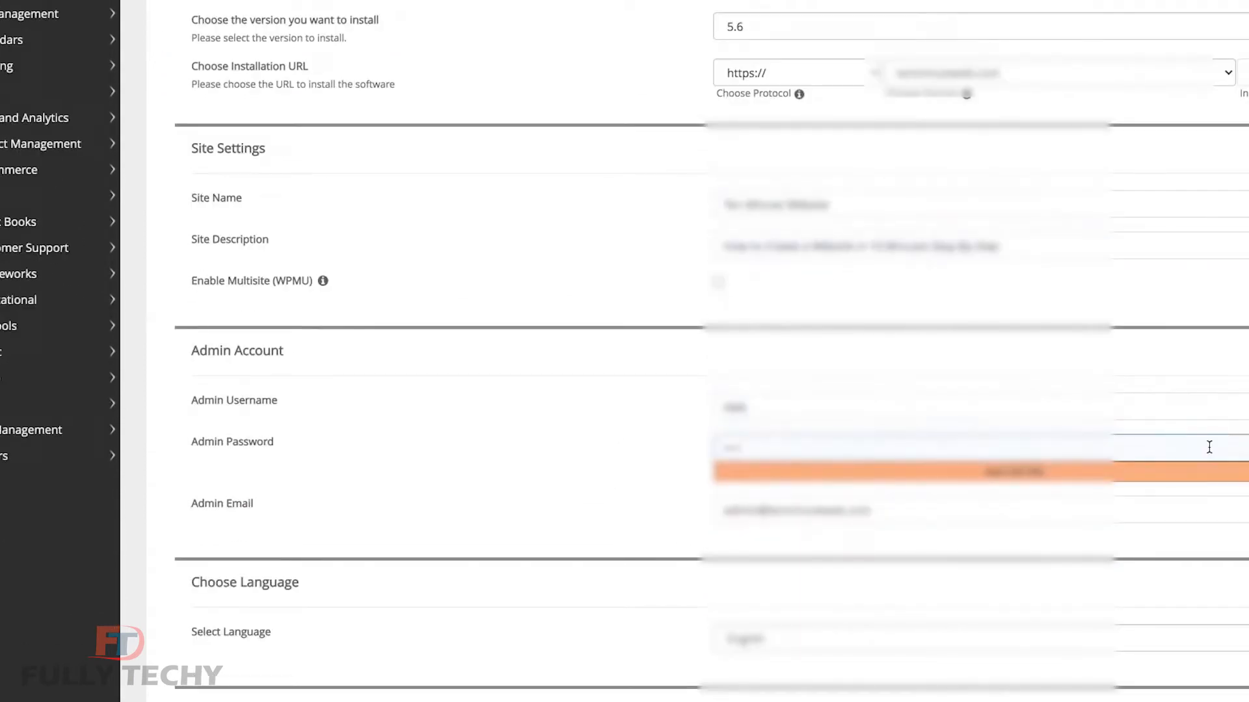
key(ctrl+v)
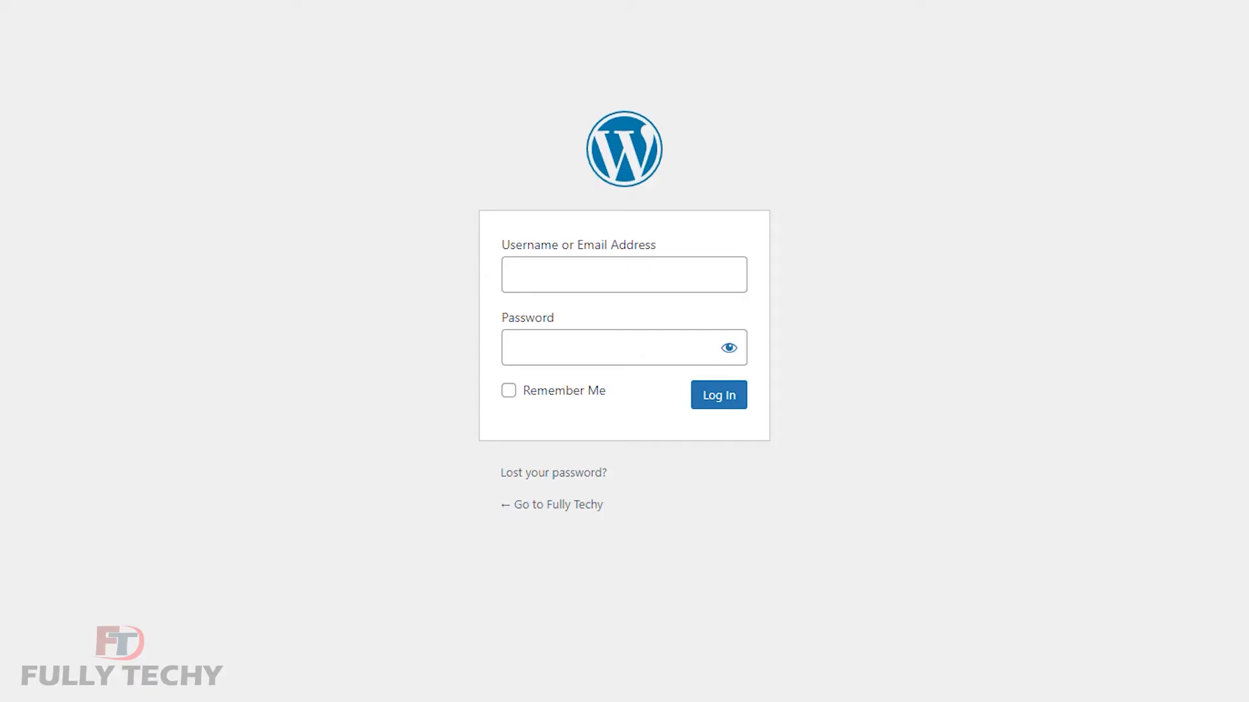
Go to fullytechy.com/wp-admin to load the admin login page.
click(349, 11)
text(fullytechy.com)
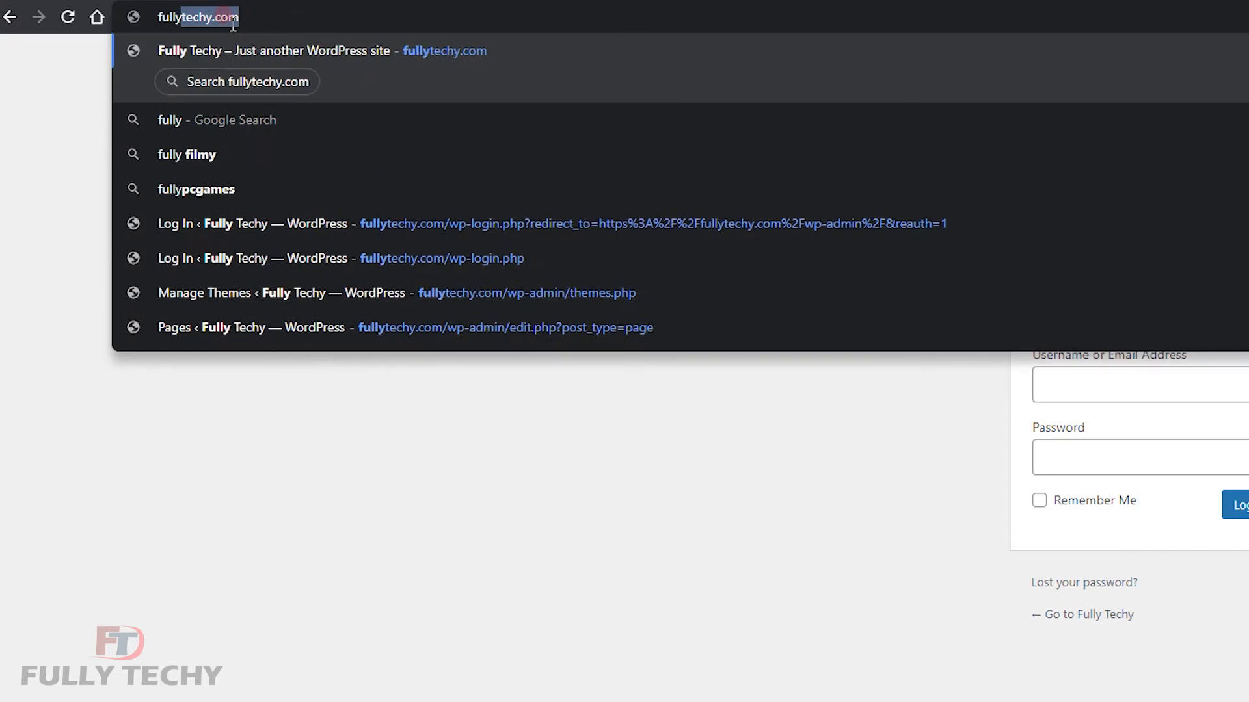
text(/wp-)
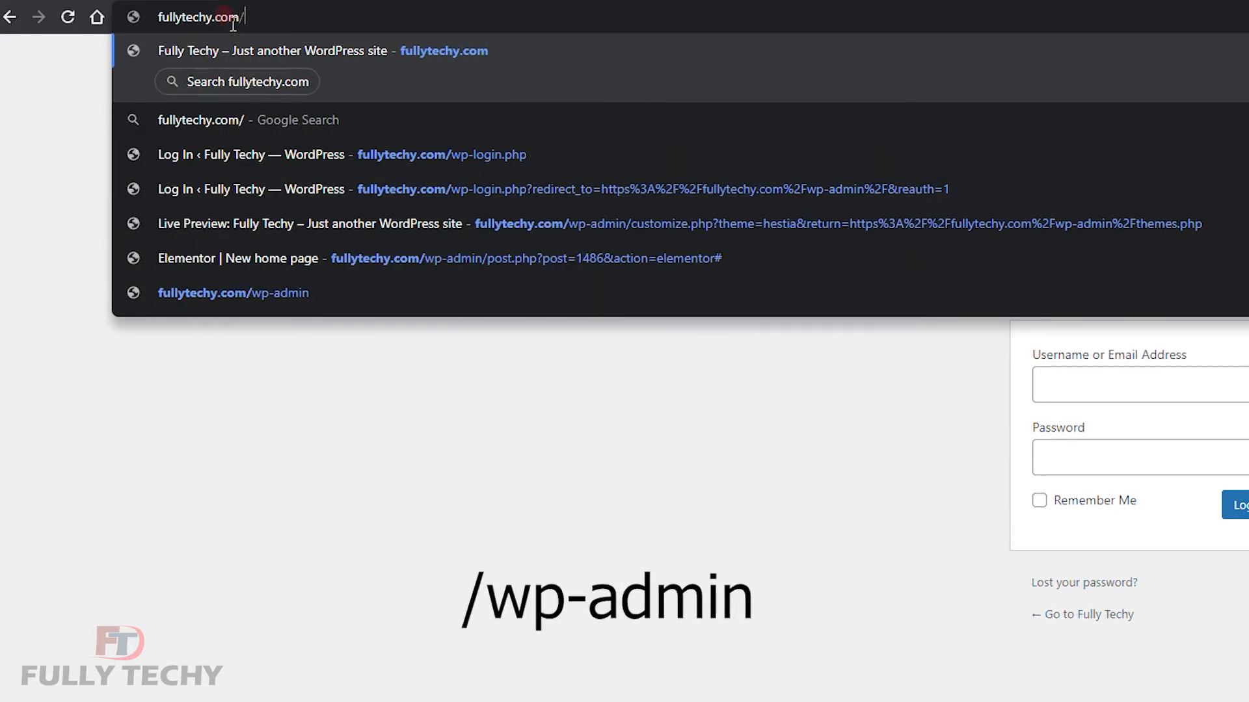
text(admin)
key(Return)
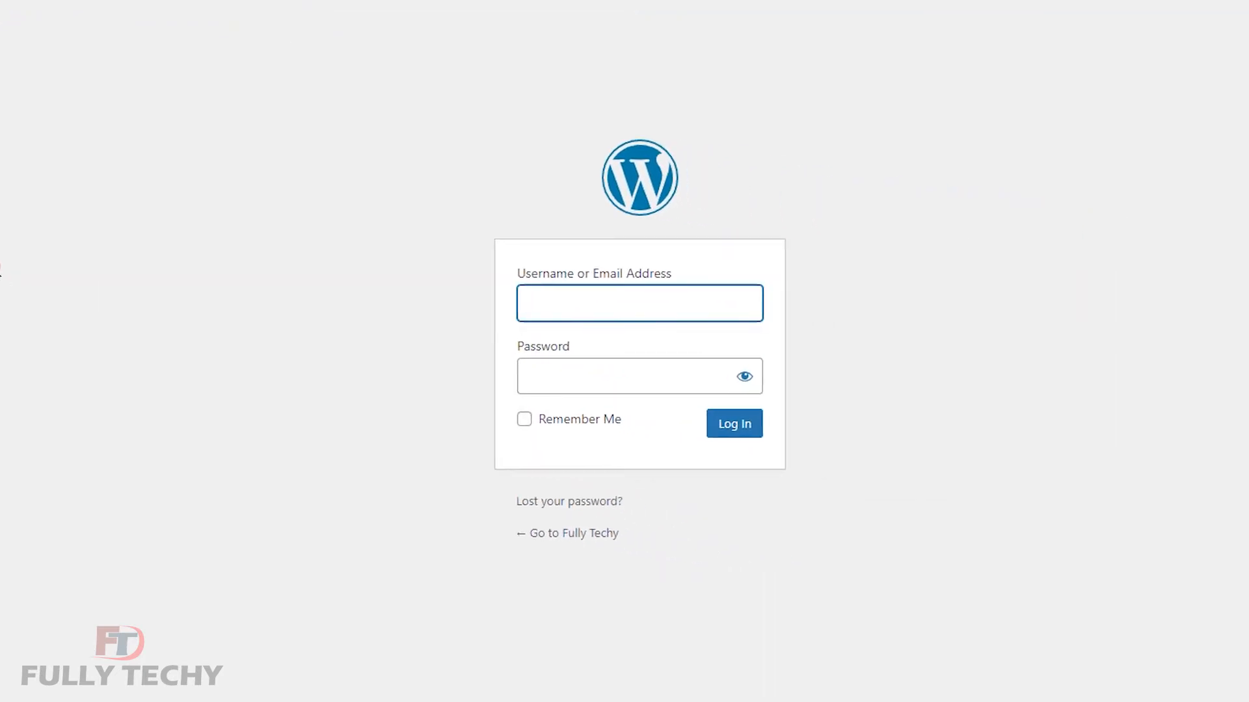
Log in with the admin username and password.
click(558, 305)
text(a)
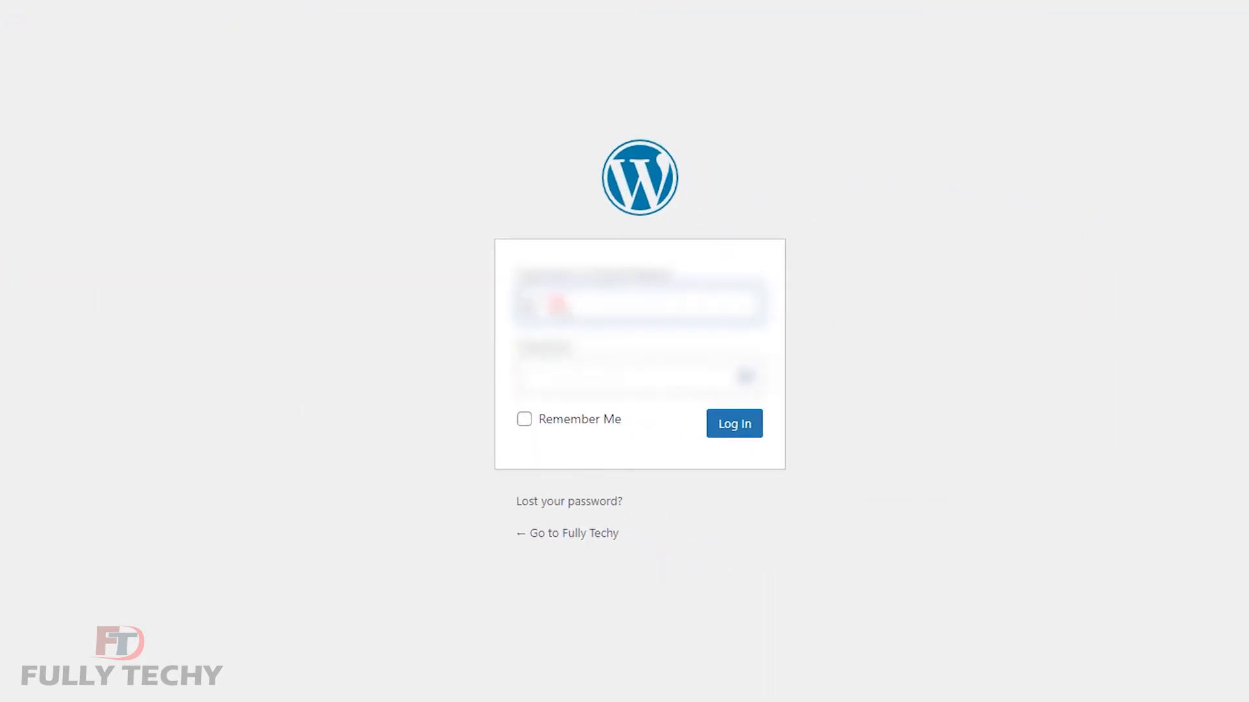
text(**********************)
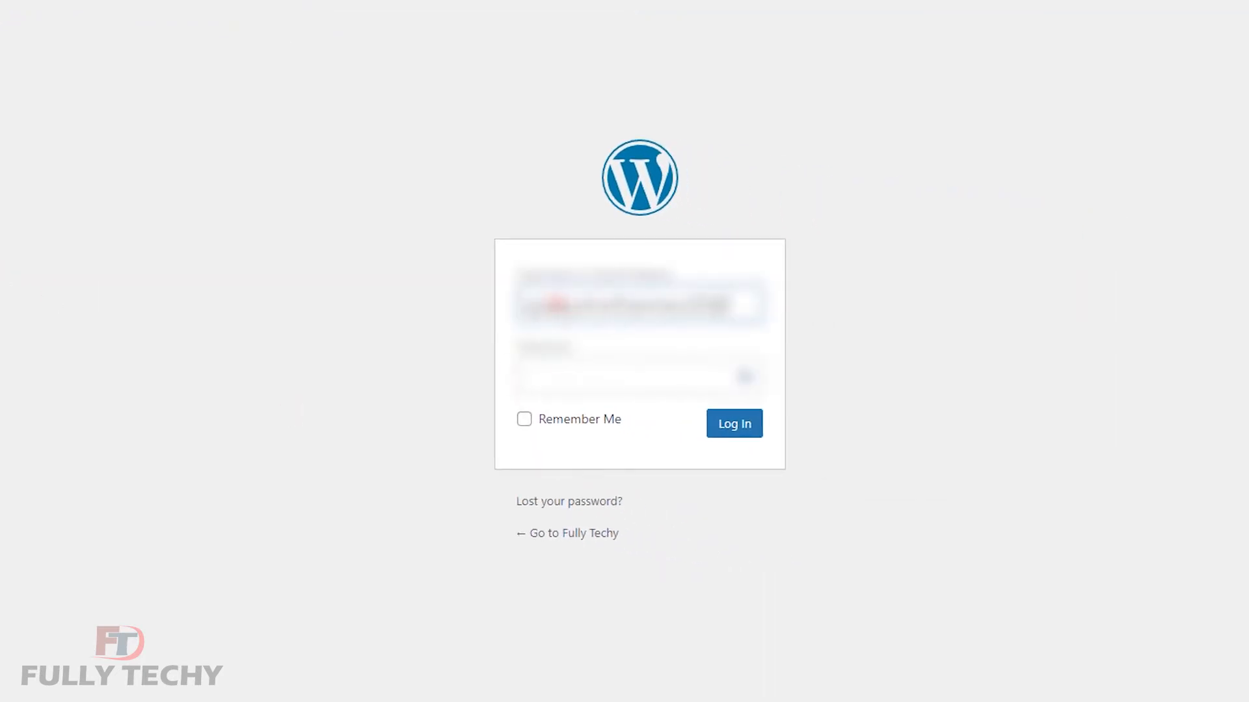
text(*****)
click(624, 366)
text(********)
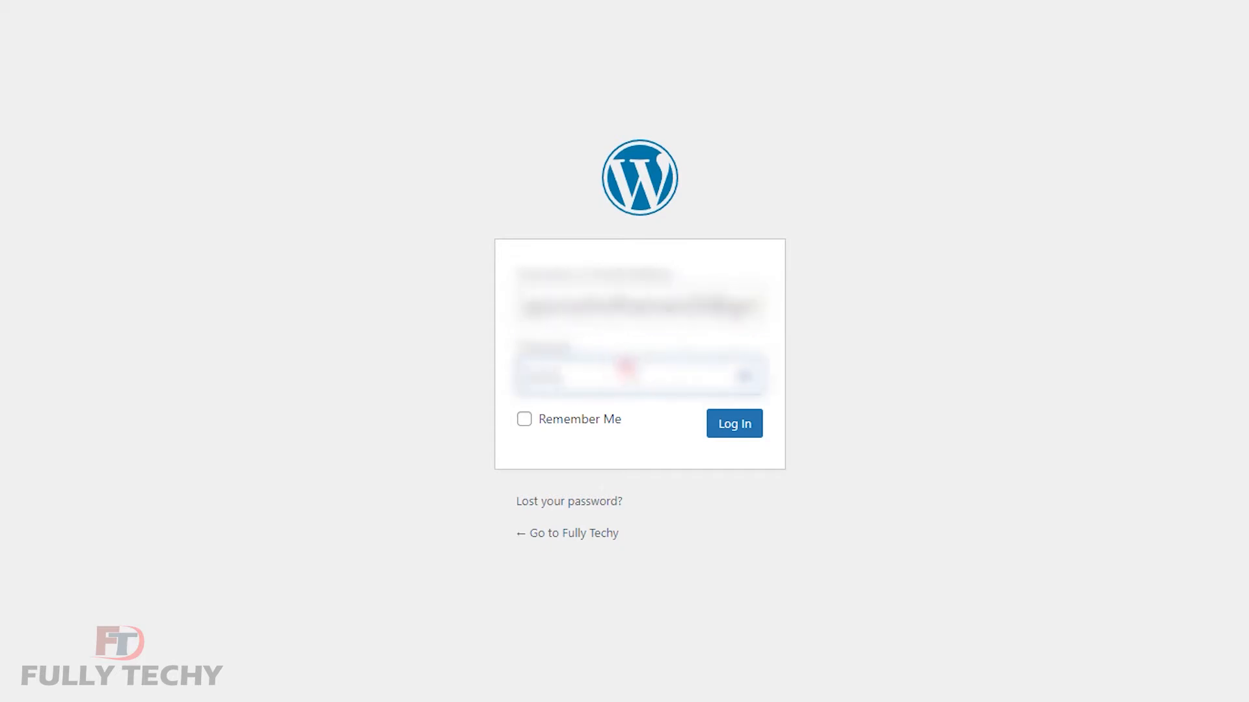
text(********)
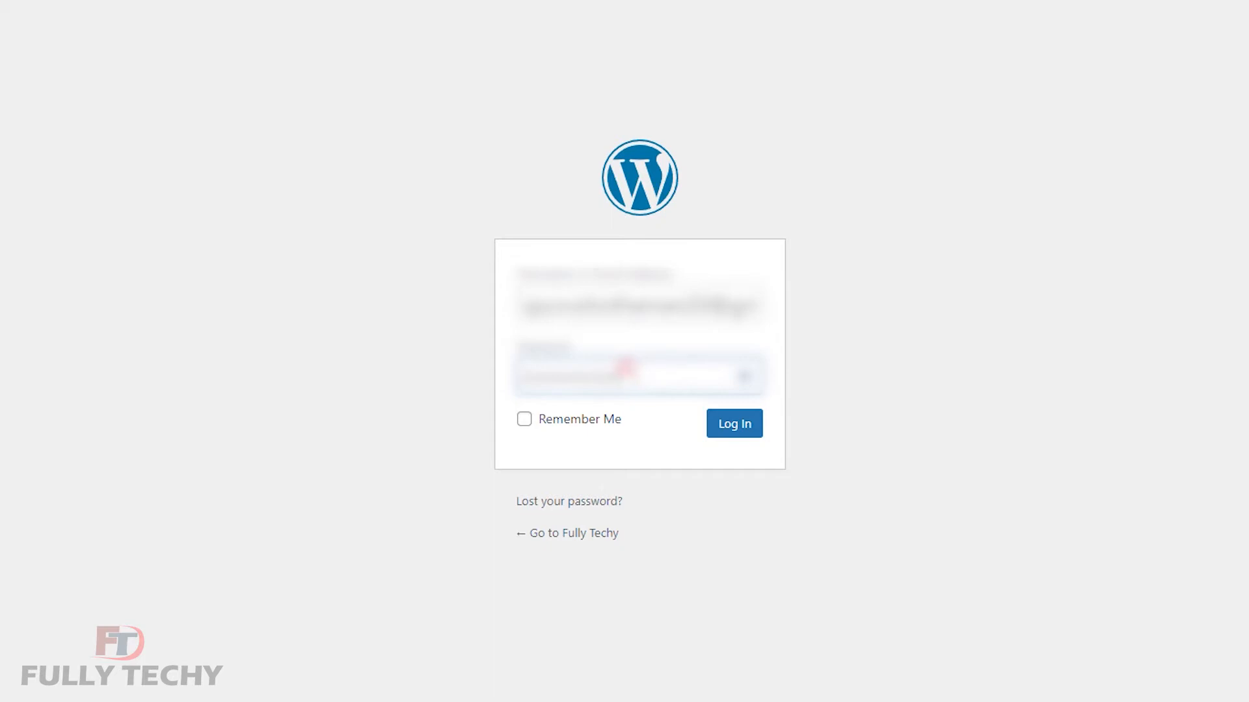
click(729, 426)
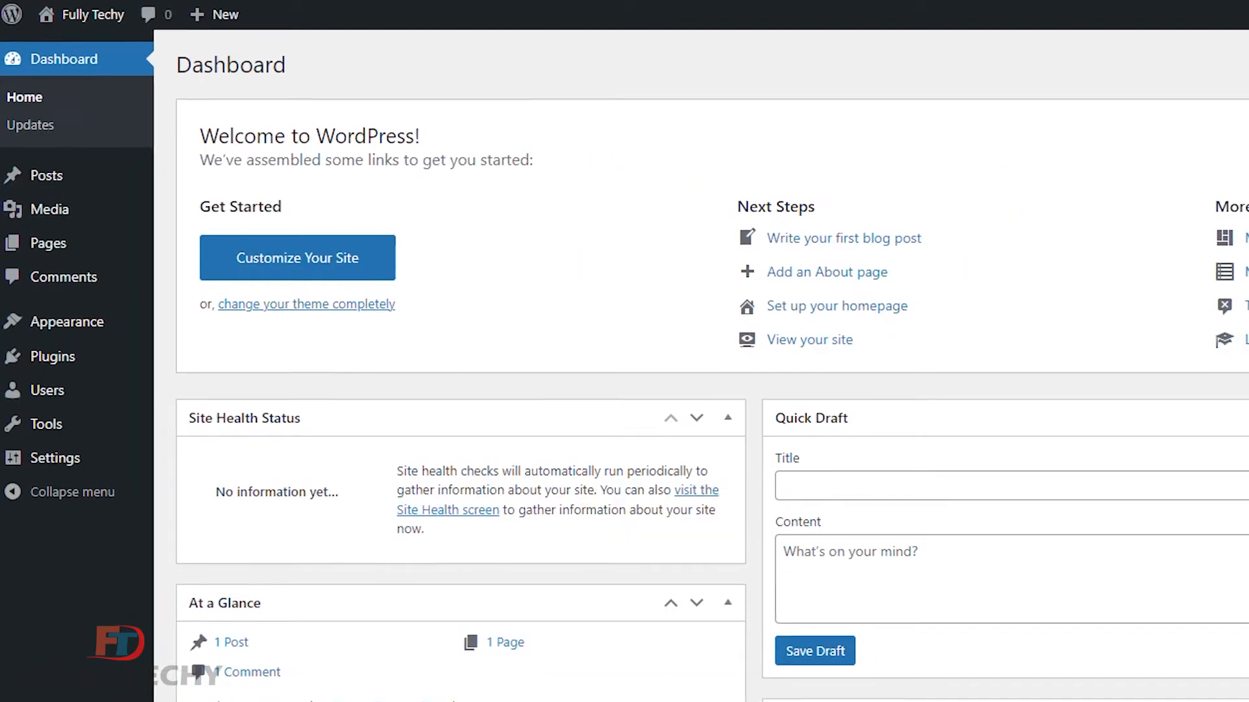
Go to Appearance > Themes and view the current Twenty Twenty-One theme details.
right_click(65, 15)
key(Escape)
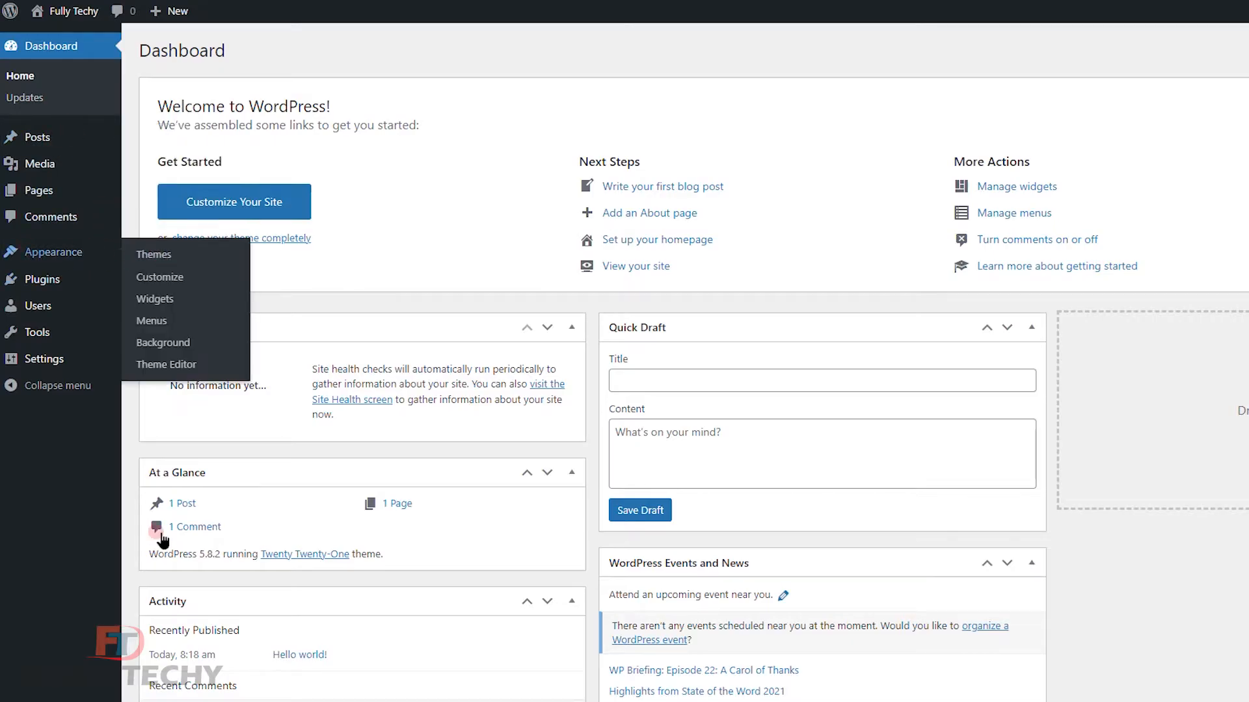
mouse_move(37, 257)
click(179, 256)
click(181, 258)
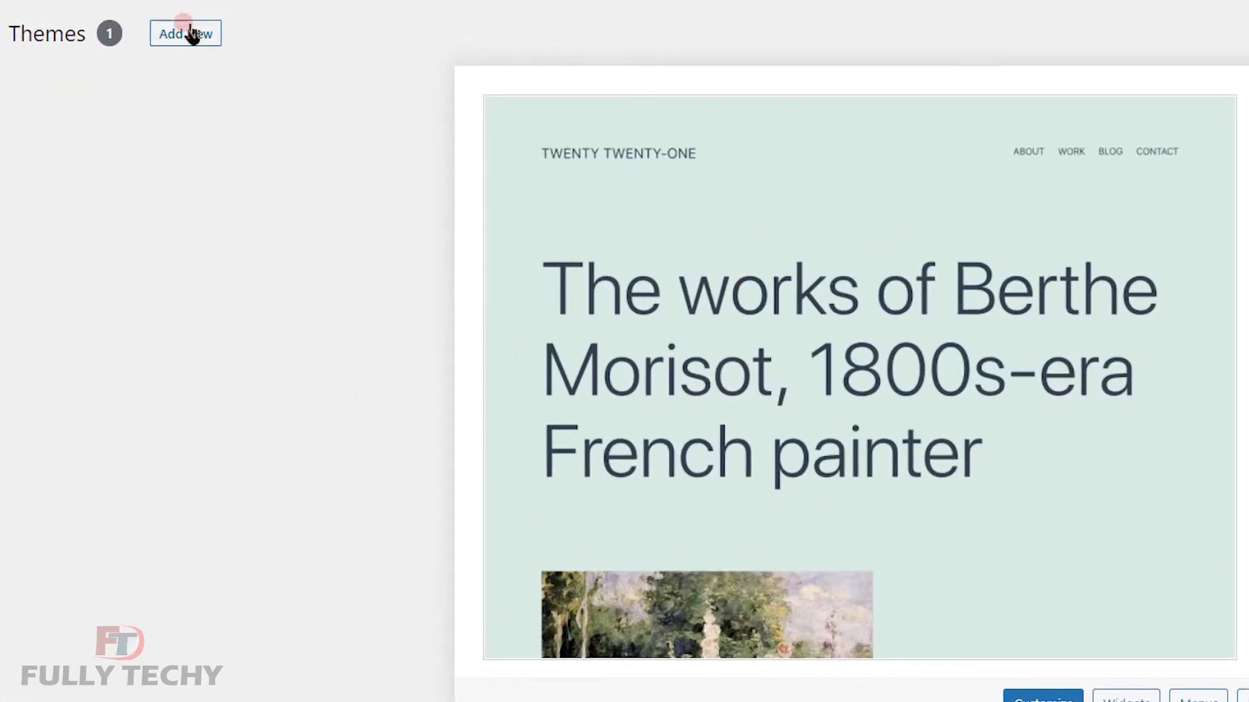
Search for 'hestia' under Add New, install the Hestia theme and activate it.
click(188, 37)
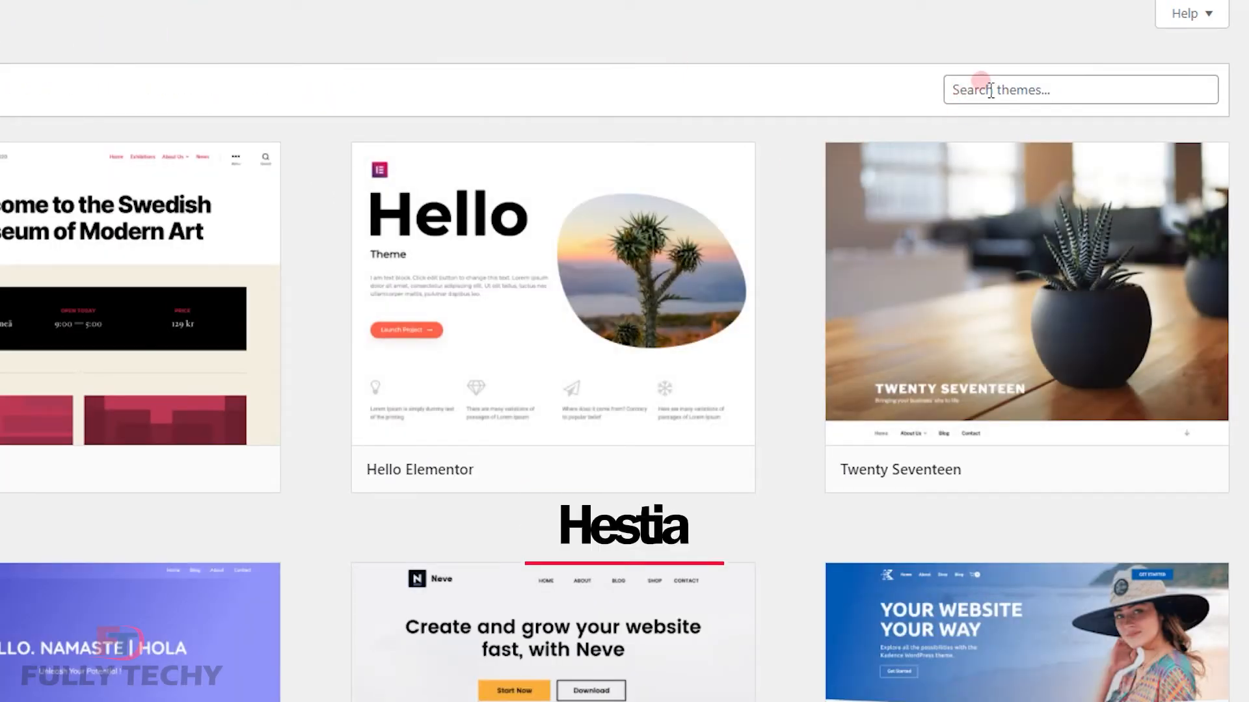
click(990, 90)
text(hestia)
mouse_move(306, 409)
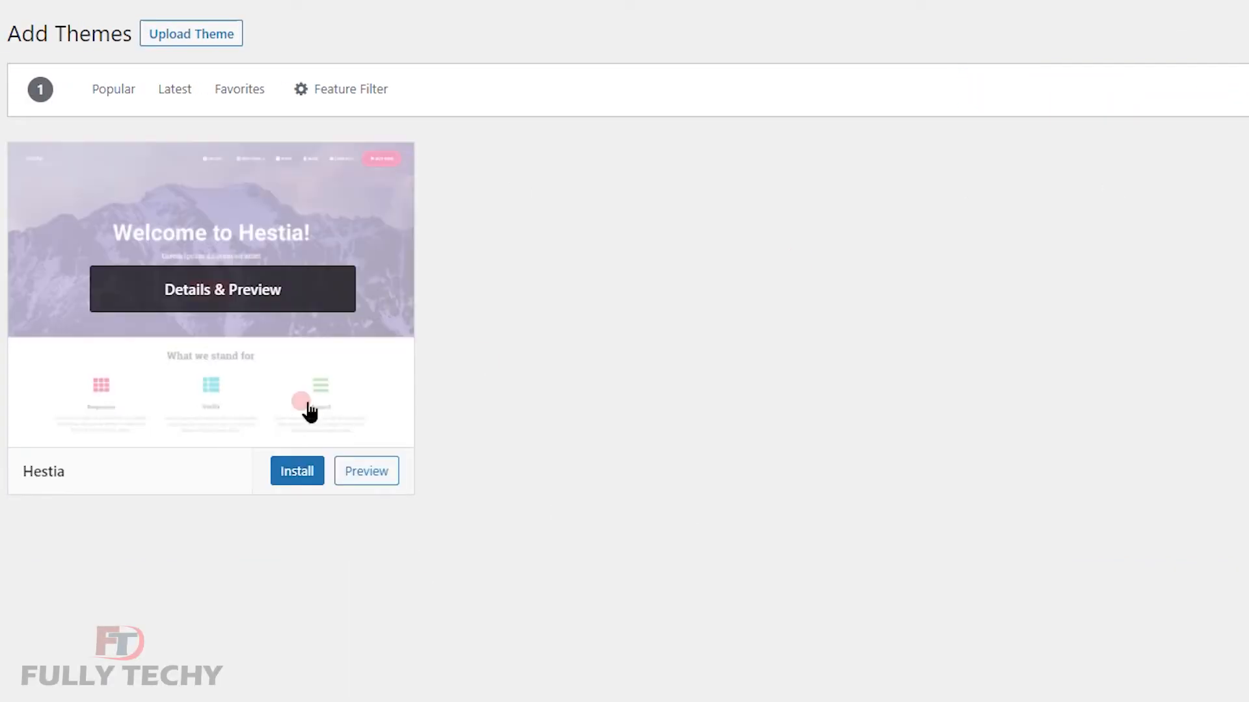
click(284, 478)
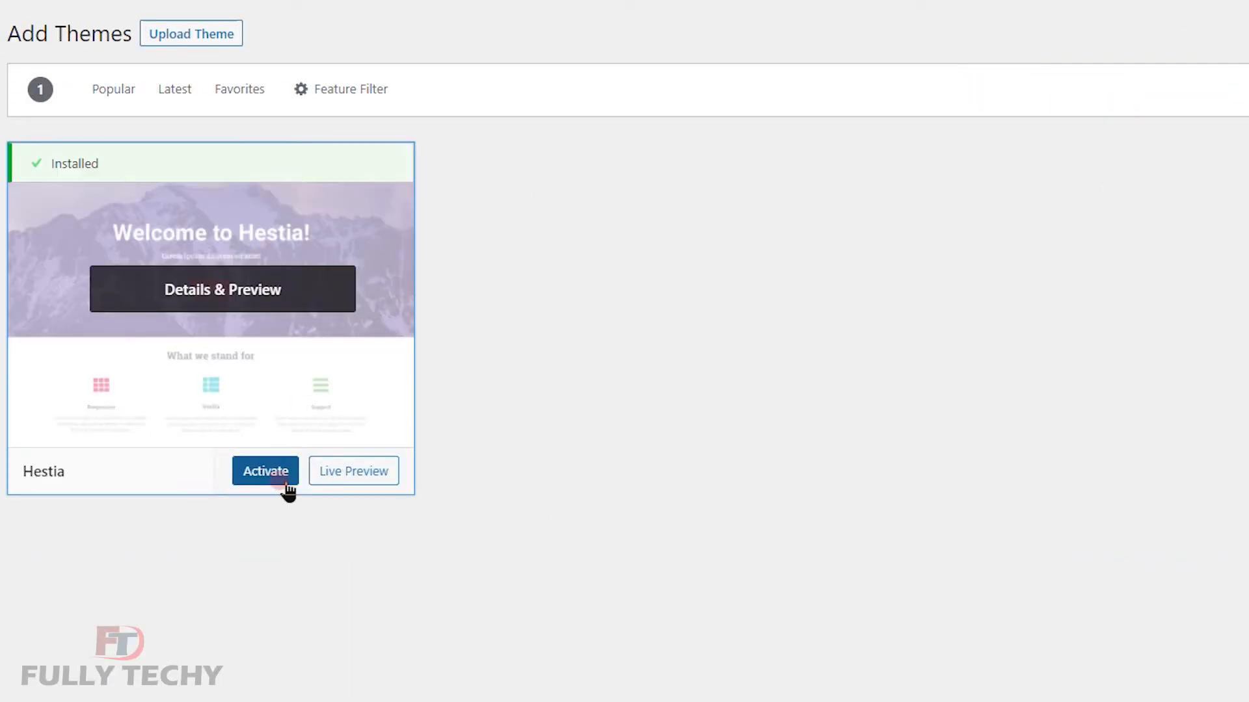
click(285, 482)
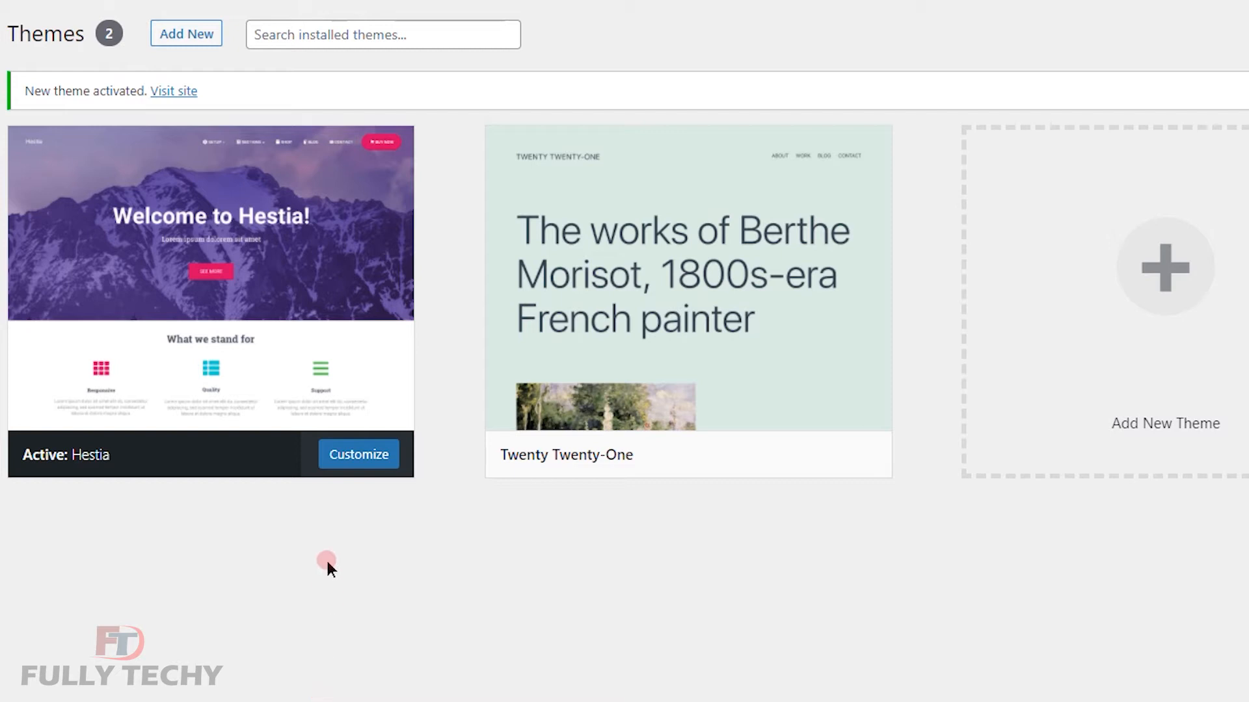
Customize Hestia, open Site Identity and select the 'Fully Techy' site title.
click(362, 453)
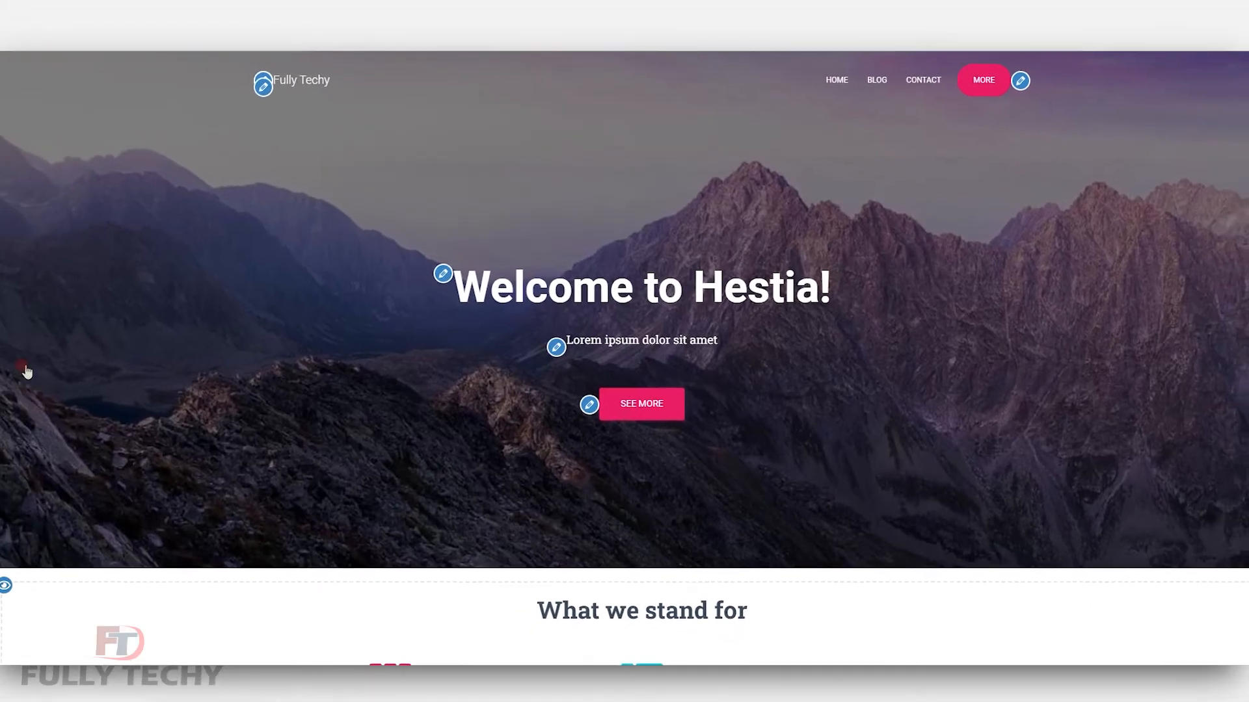
scroll(268, 517, down, 5)
scroll(268, 526, up, 5)
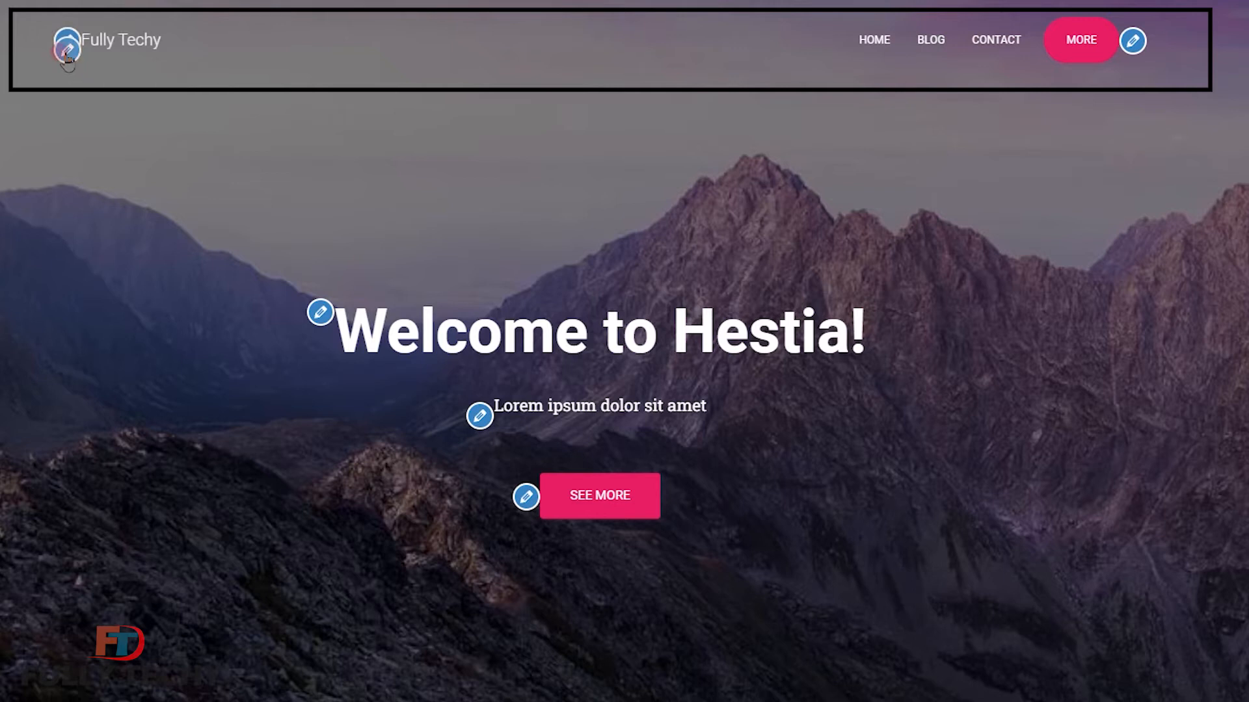
click(60, 52)
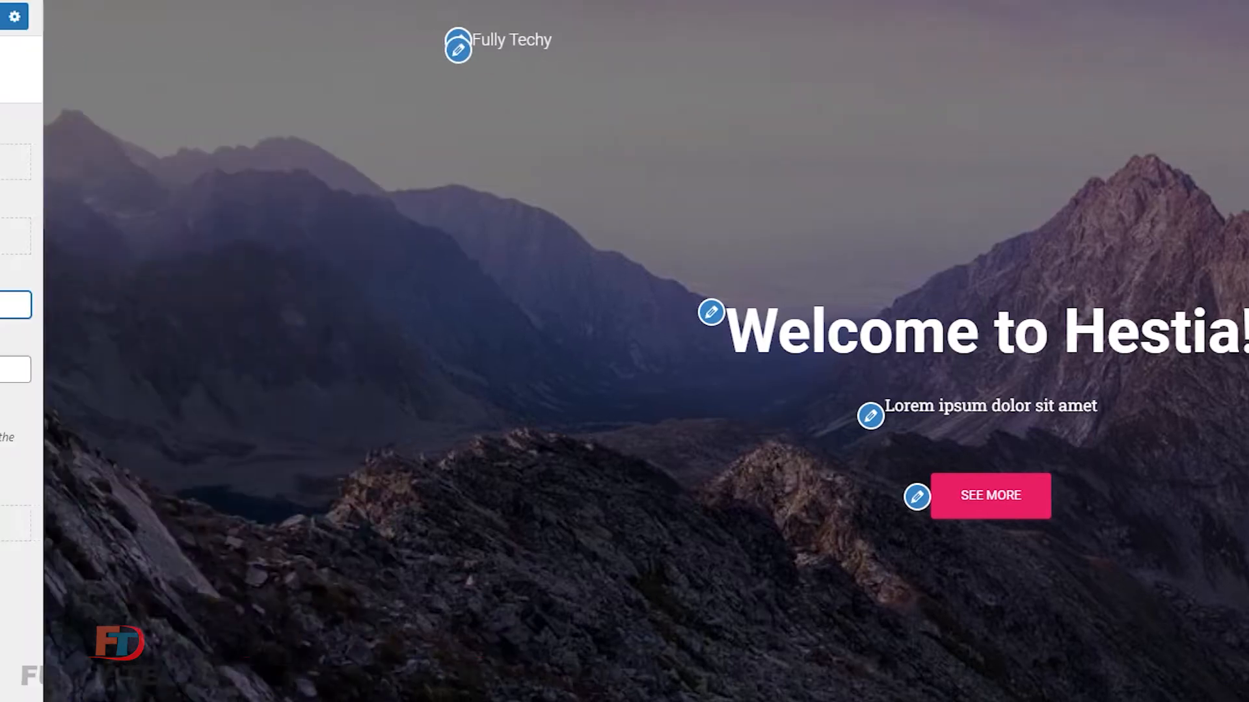
drag(96, 305, 15, 305)
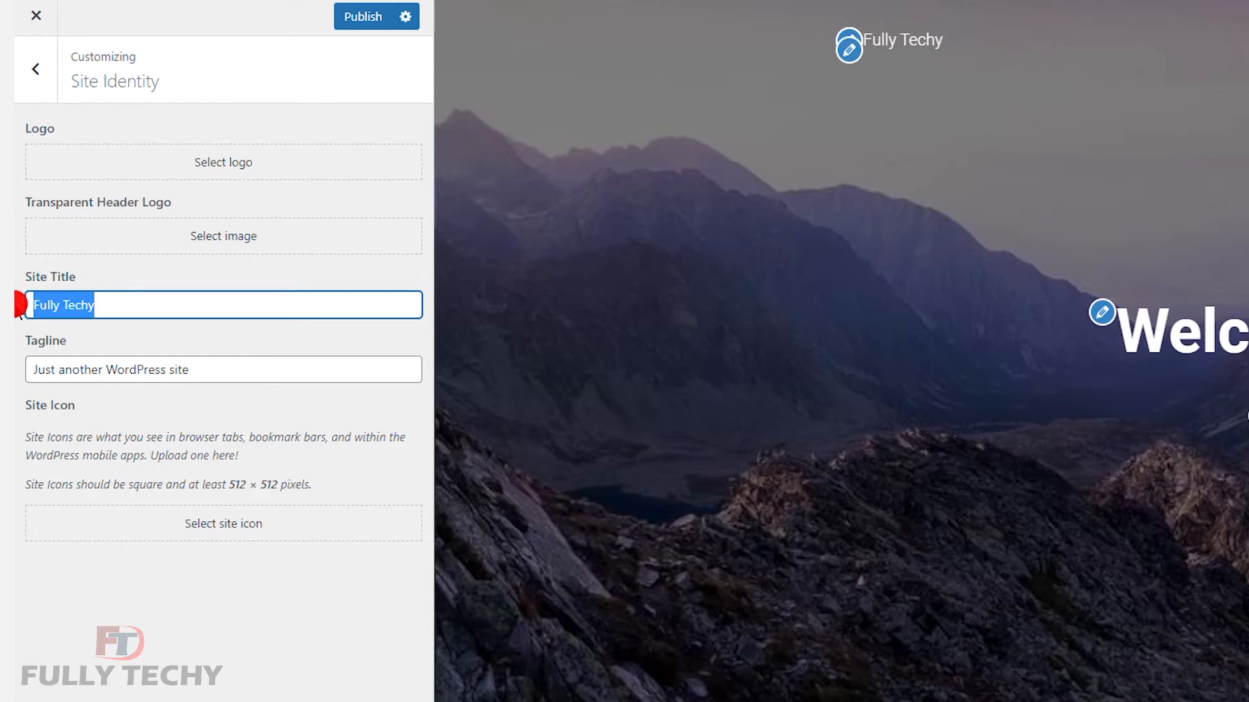
Rename the site title to 'Fitscle' and upload FITSCLE image 2 for the logo.
text(Fitsc)
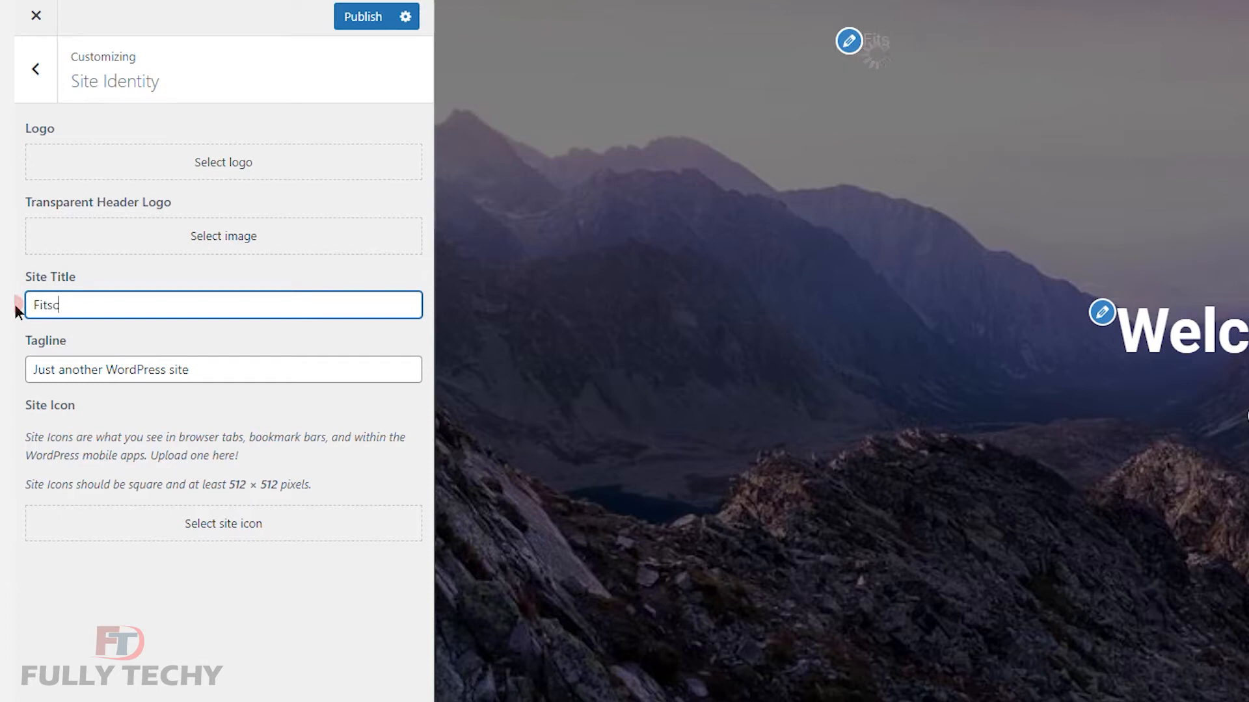
text(le)
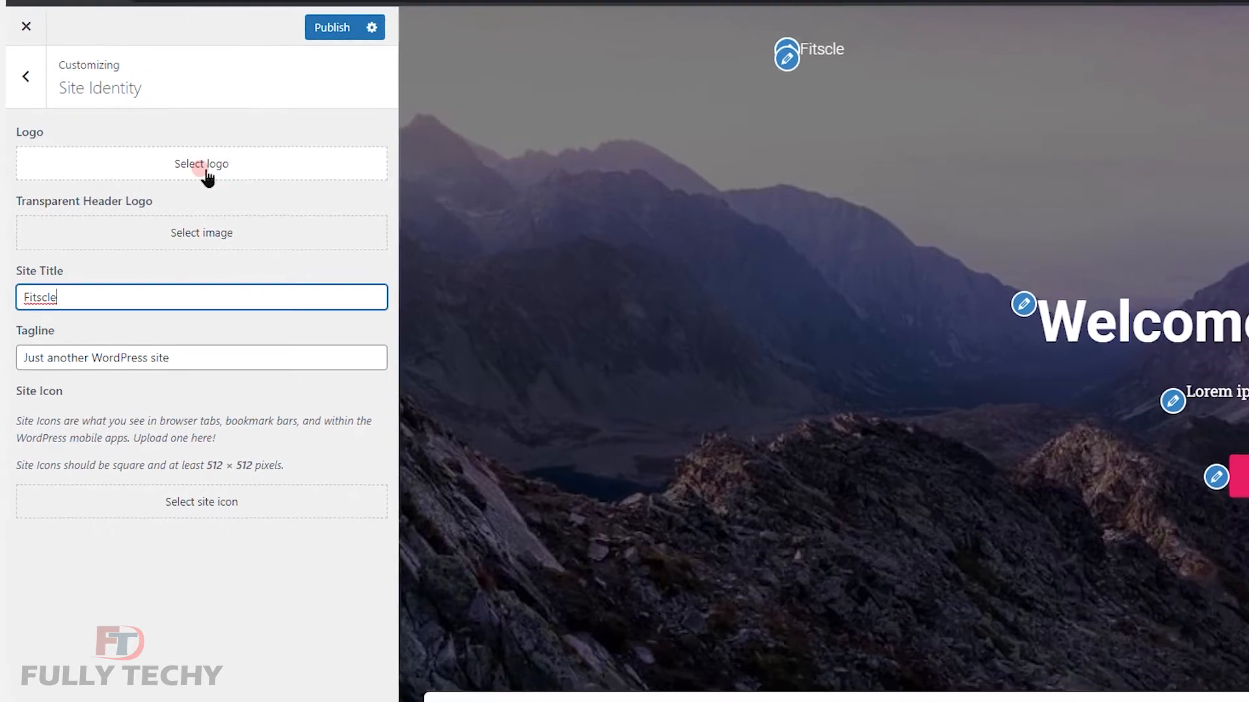
click(203, 170)
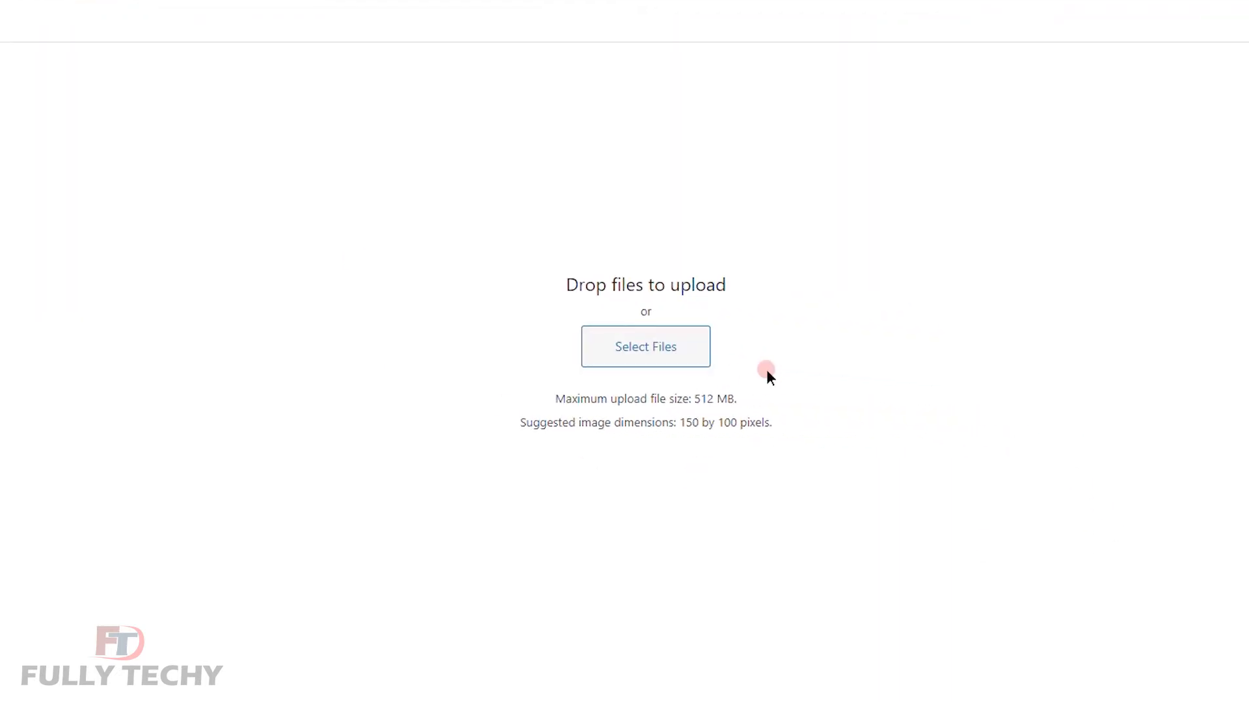
click(679, 369)
click(334, 180)
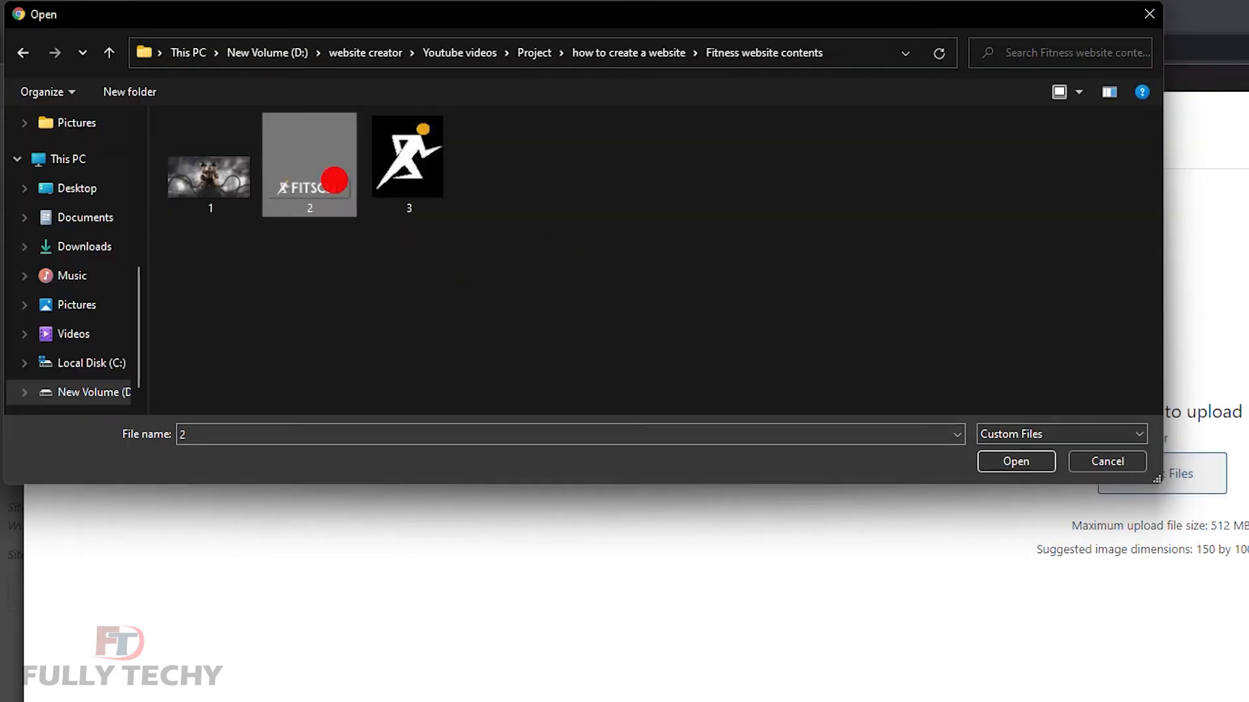
click(1016, 463)
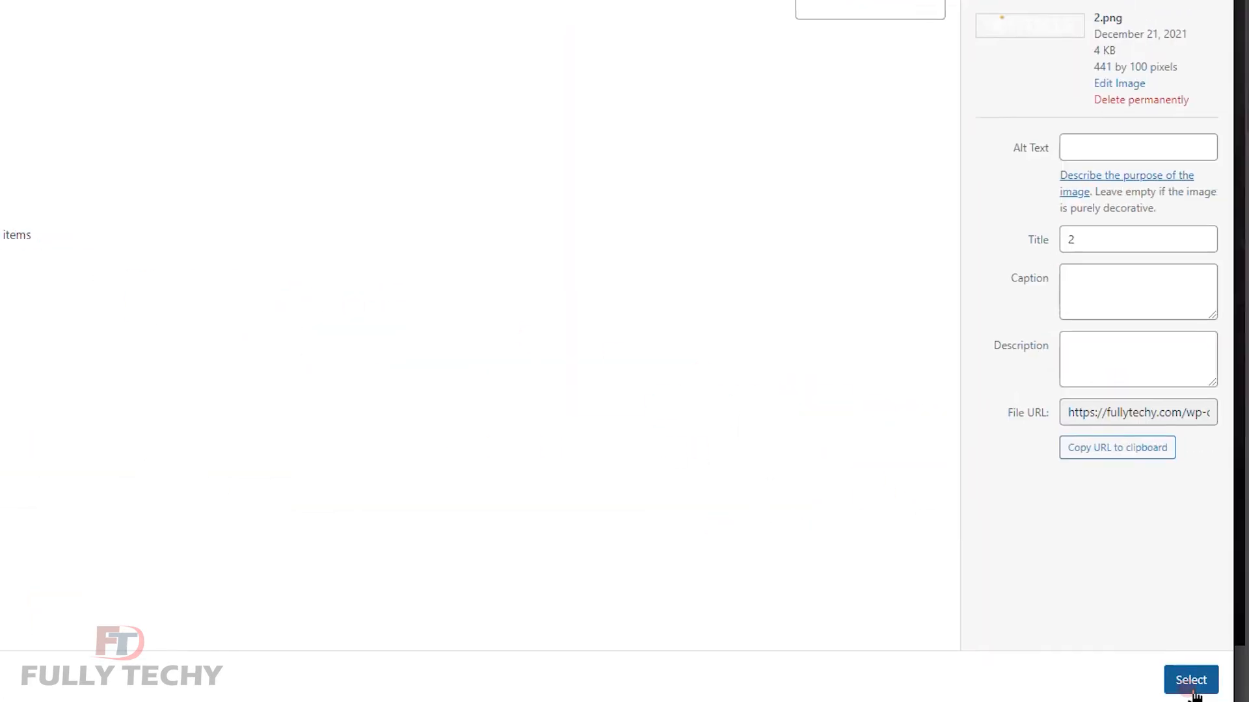
Widen the crop box to the image's full width and crop it as the logo.
click(1169, 691)
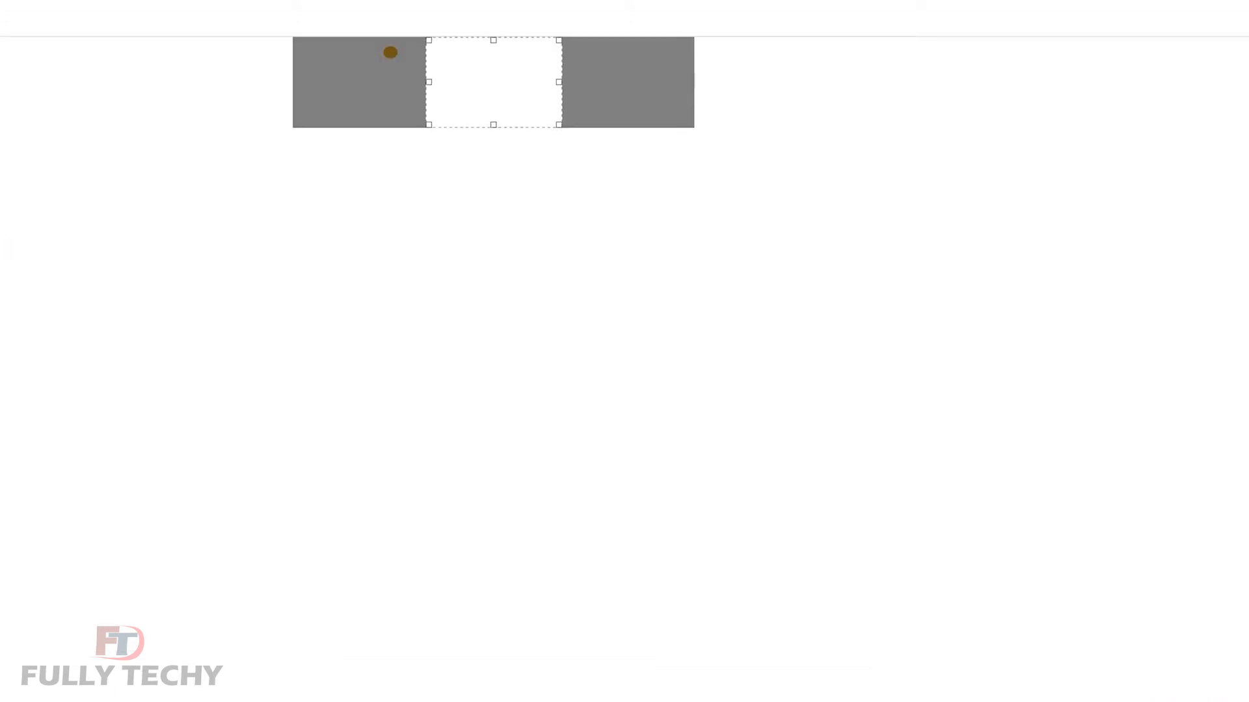
drag(429, 83, 256, 81)
drag(559, 82, 690, 80)
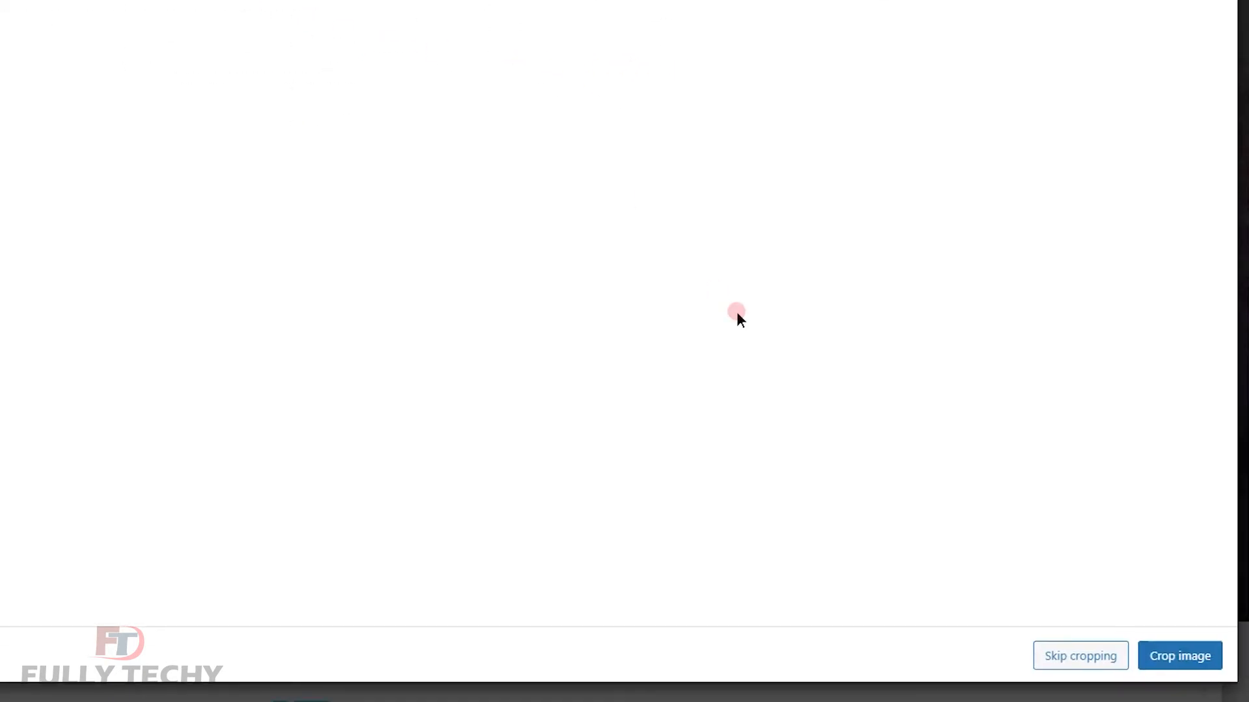
click(1193, 659)
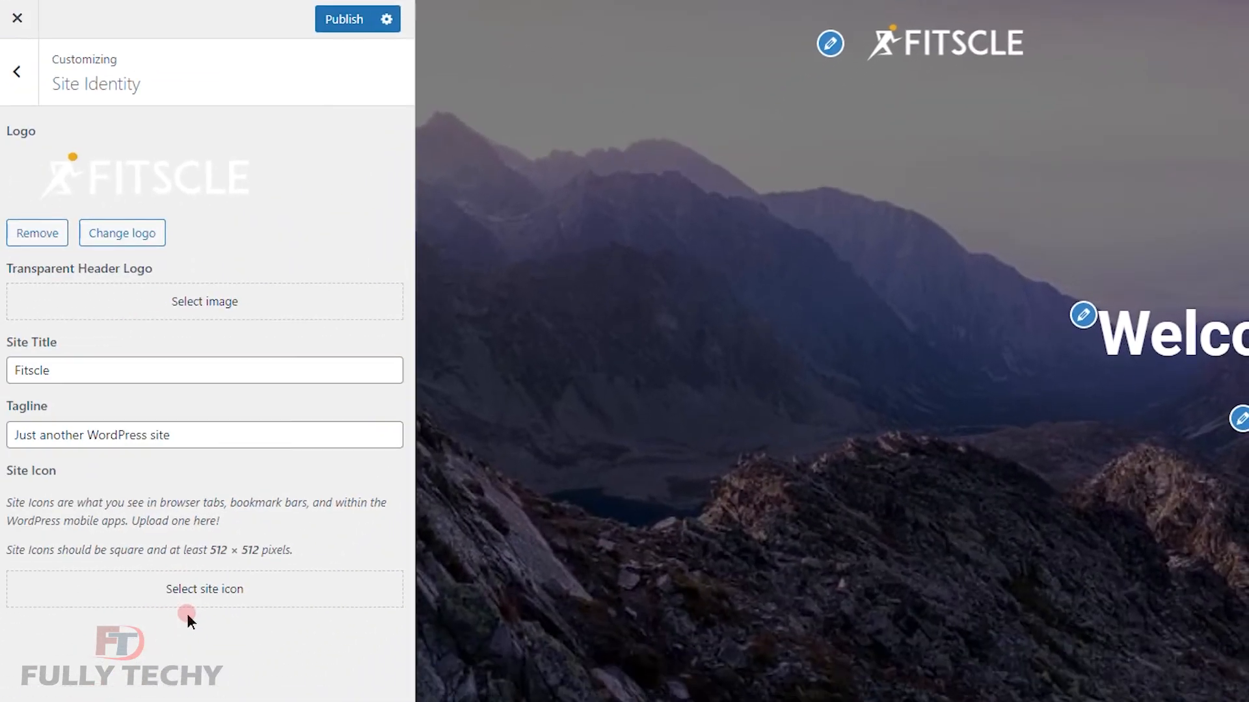
Upload running-figure image 3 and crop it to set the site icon.
click(204, 589)
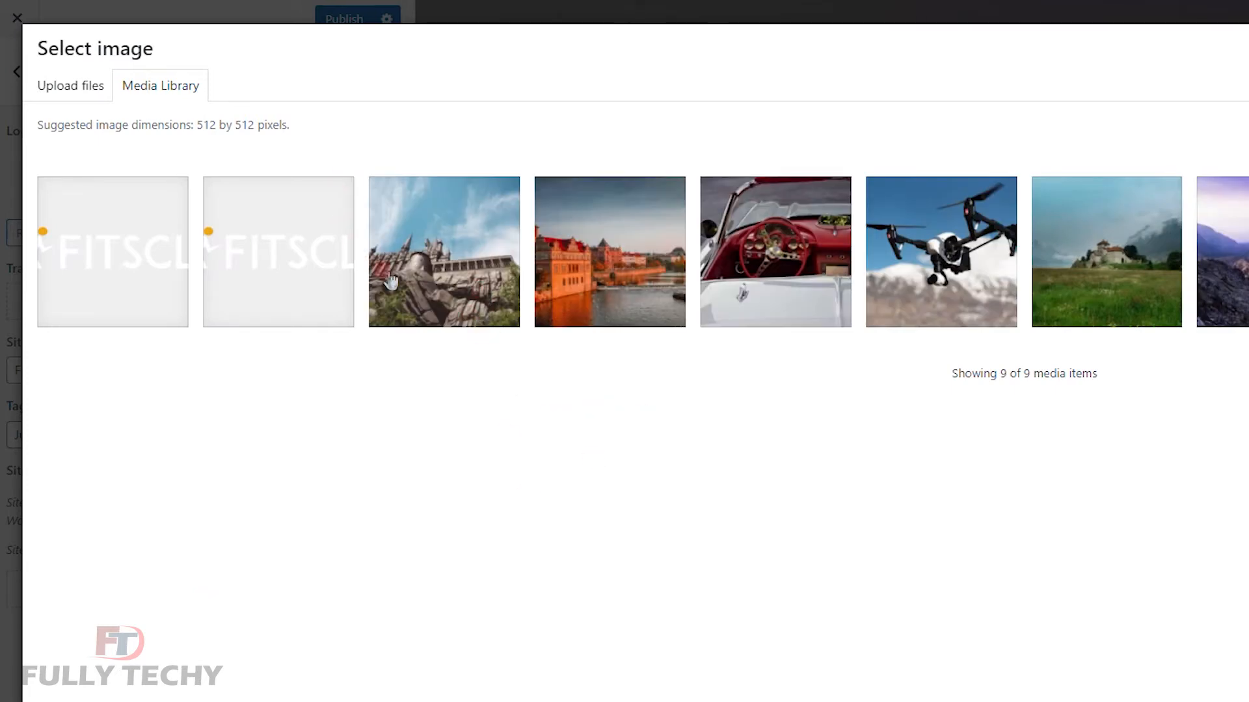
click(73, 95)
click(73, 92)
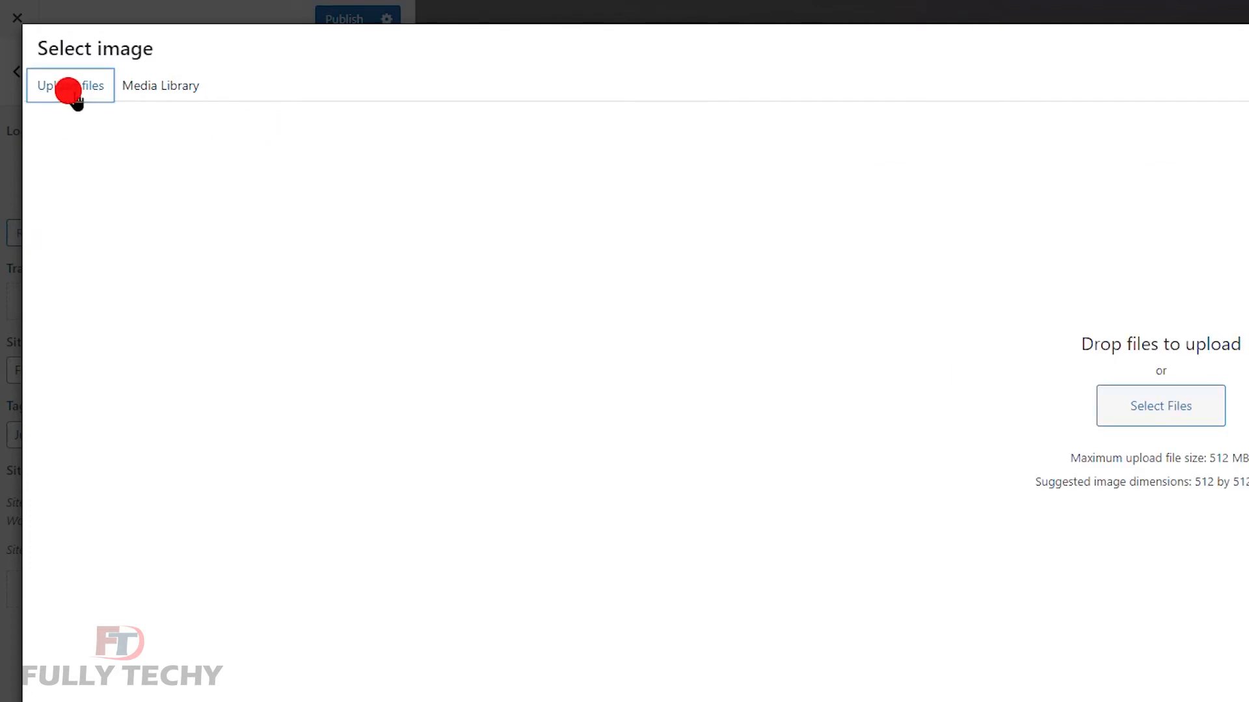
click(1211, 410)
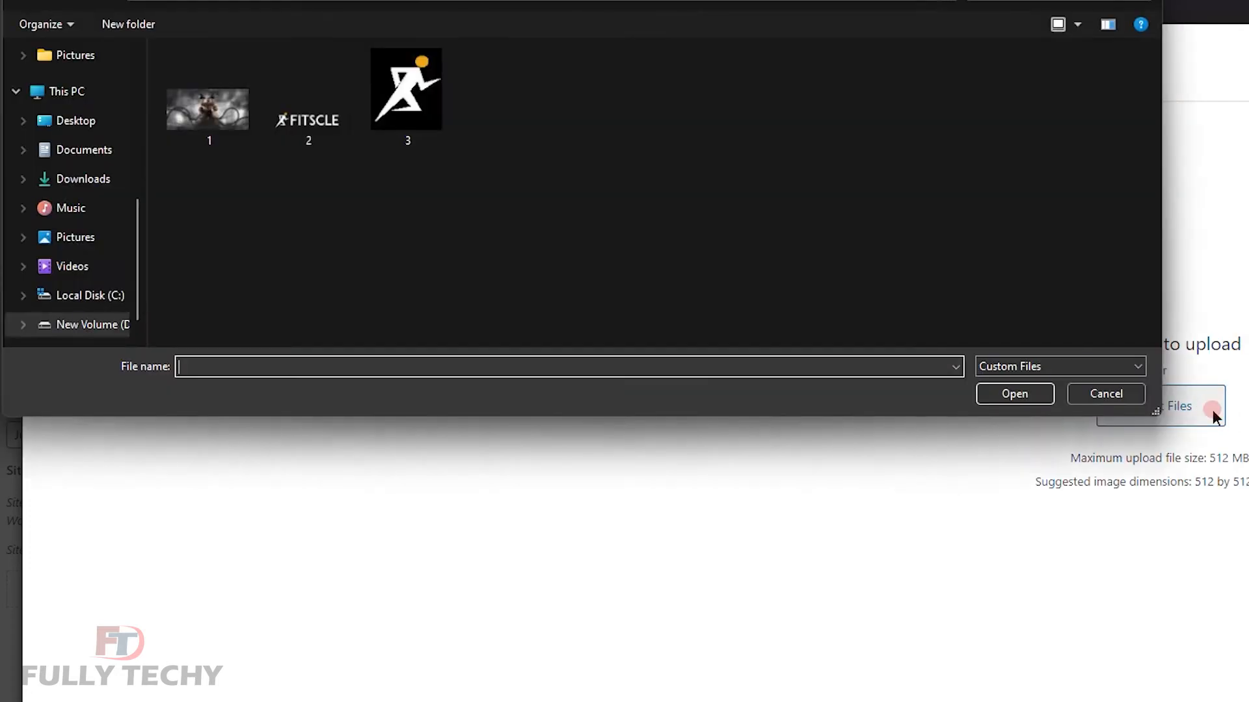
click(412, 112)
click(1005, 391)
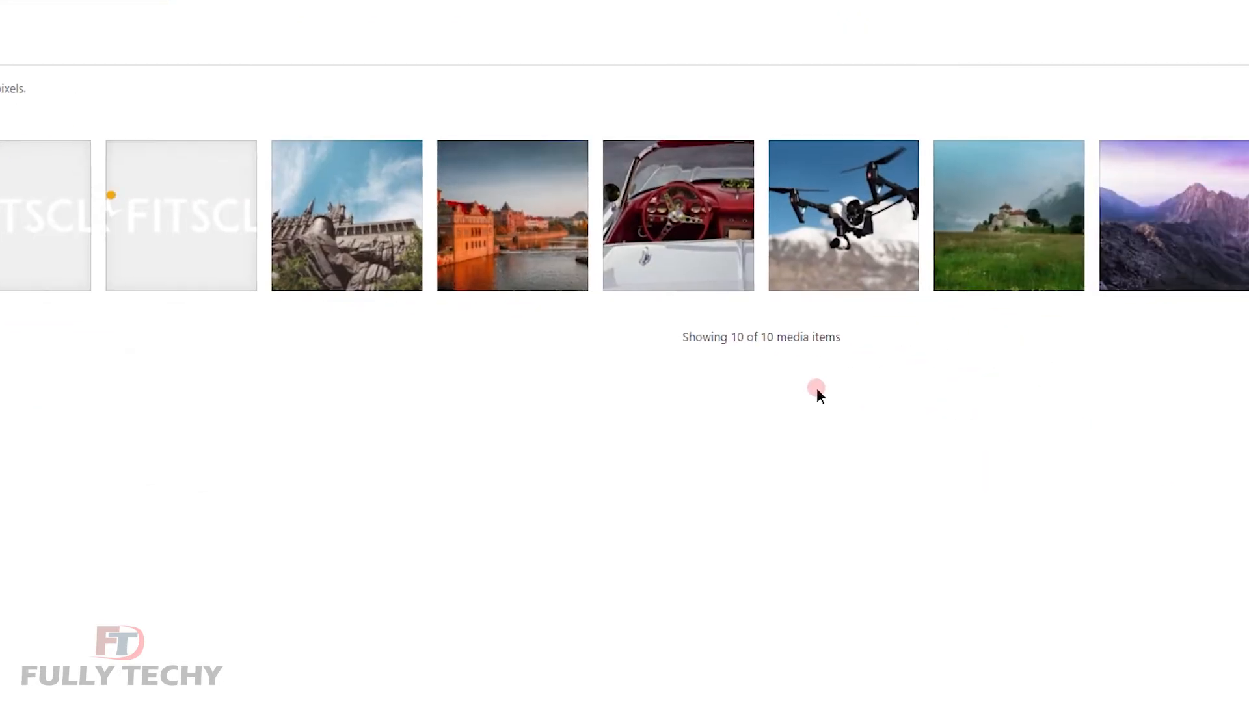
click(1217, 674)
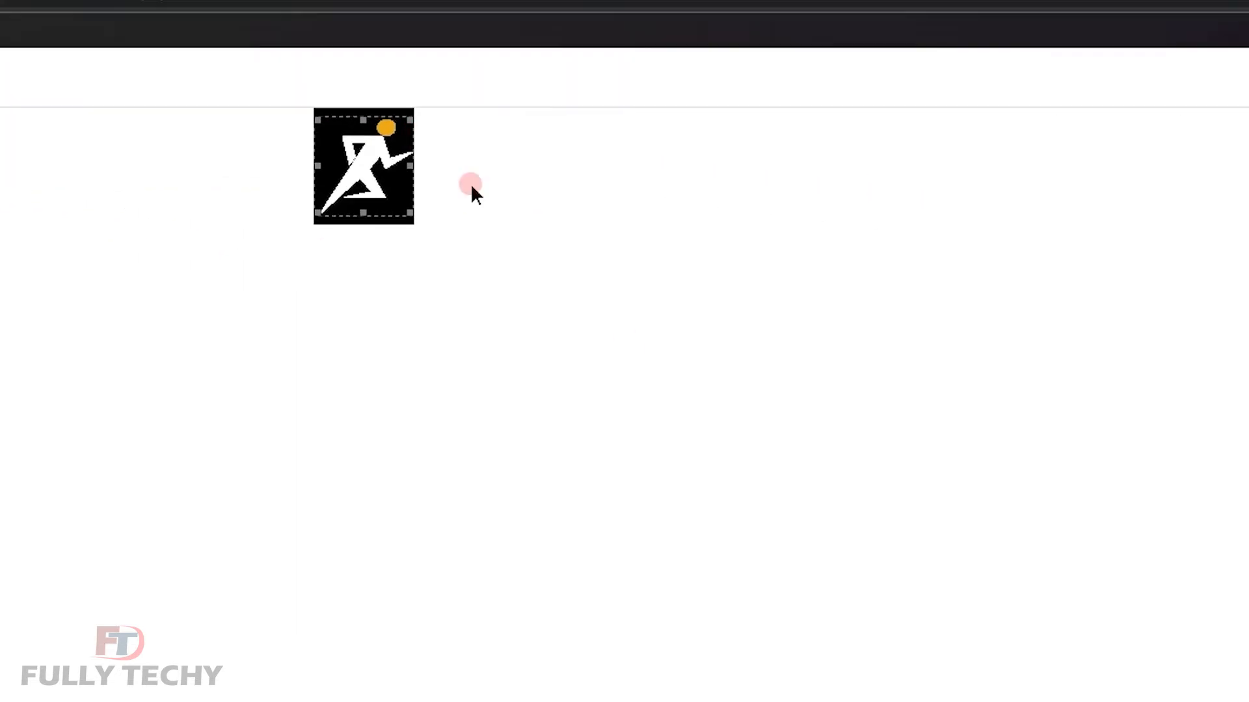
drag(468, 264, 473, 282)
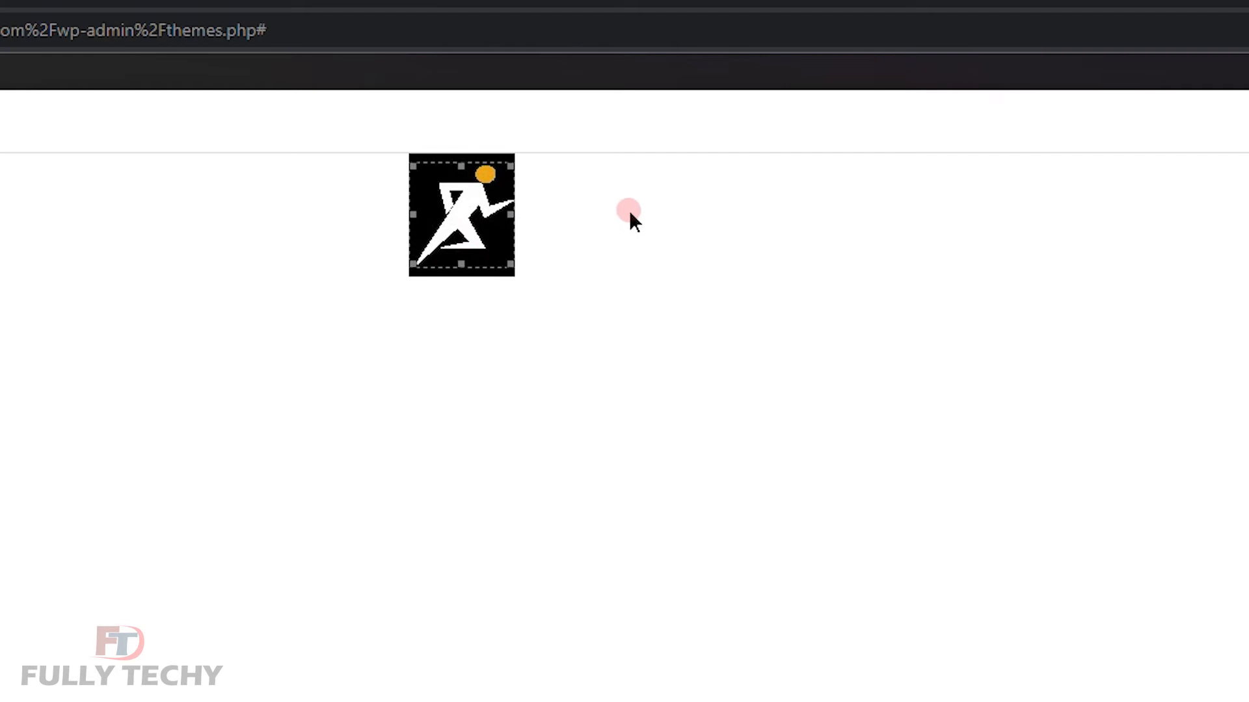
click(1182, 654)
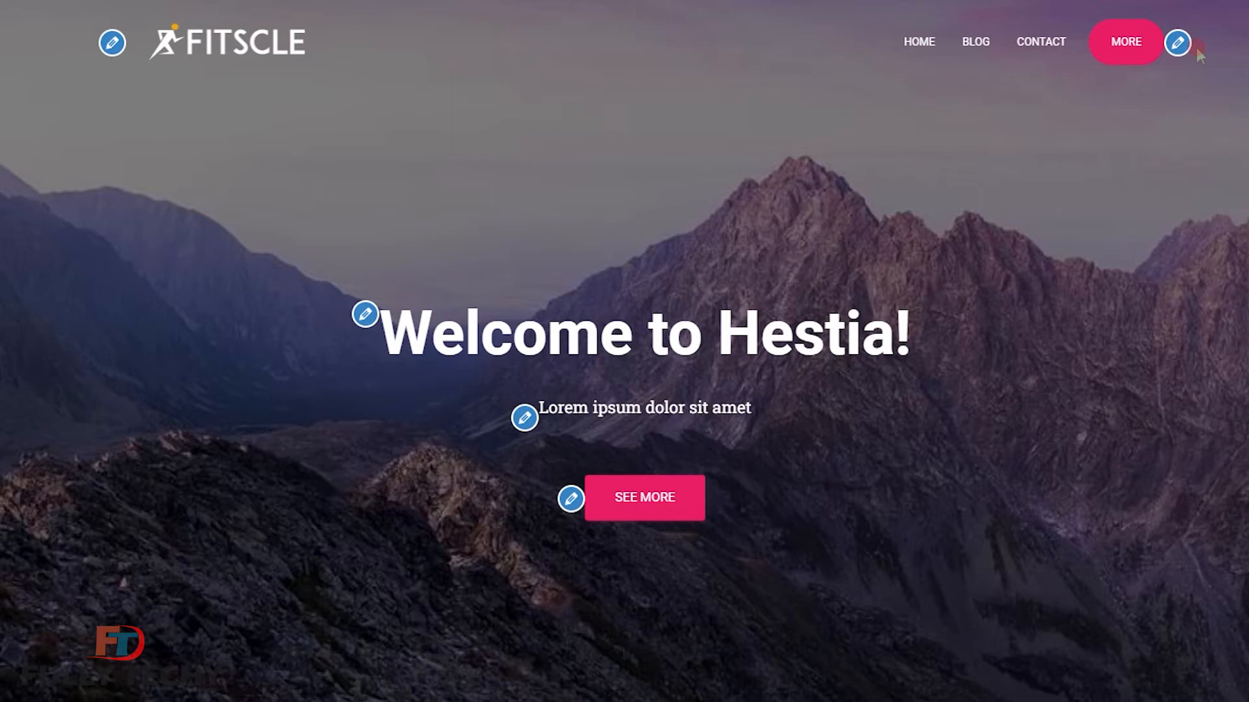
Delete the Contact item from the Primary Menu, then check the More link in the preview.
click(1178, 43)
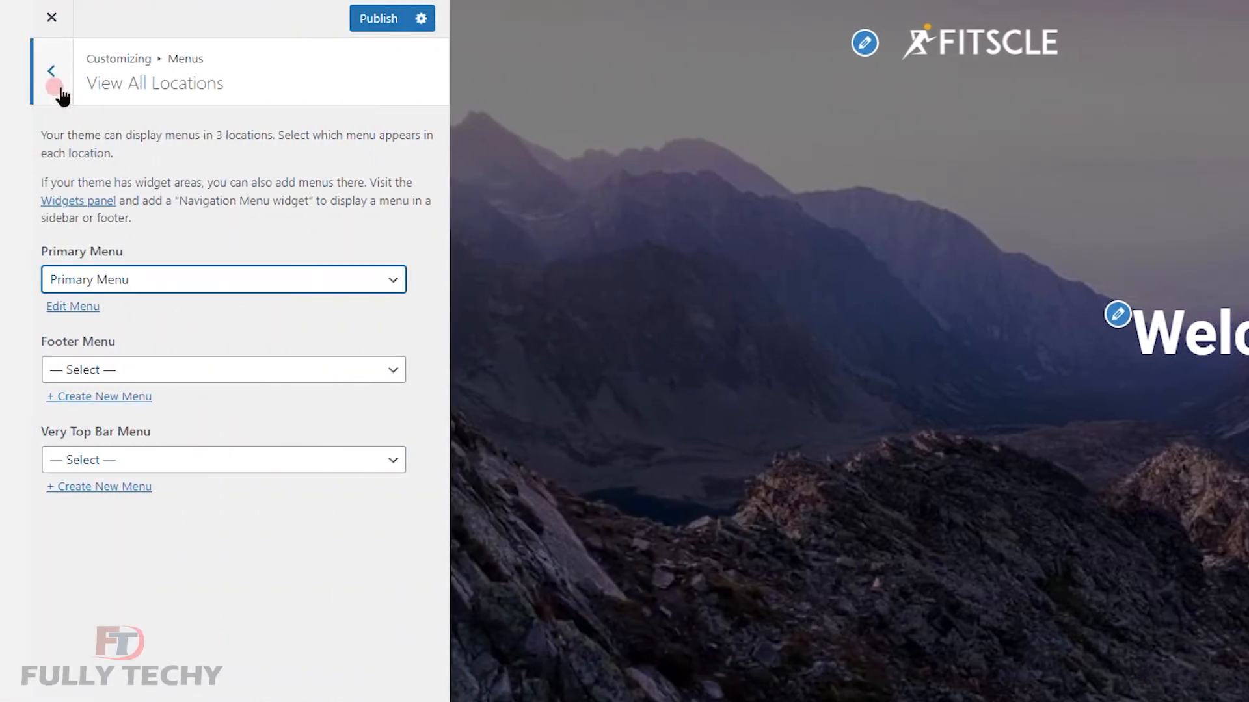
click(59, 89)
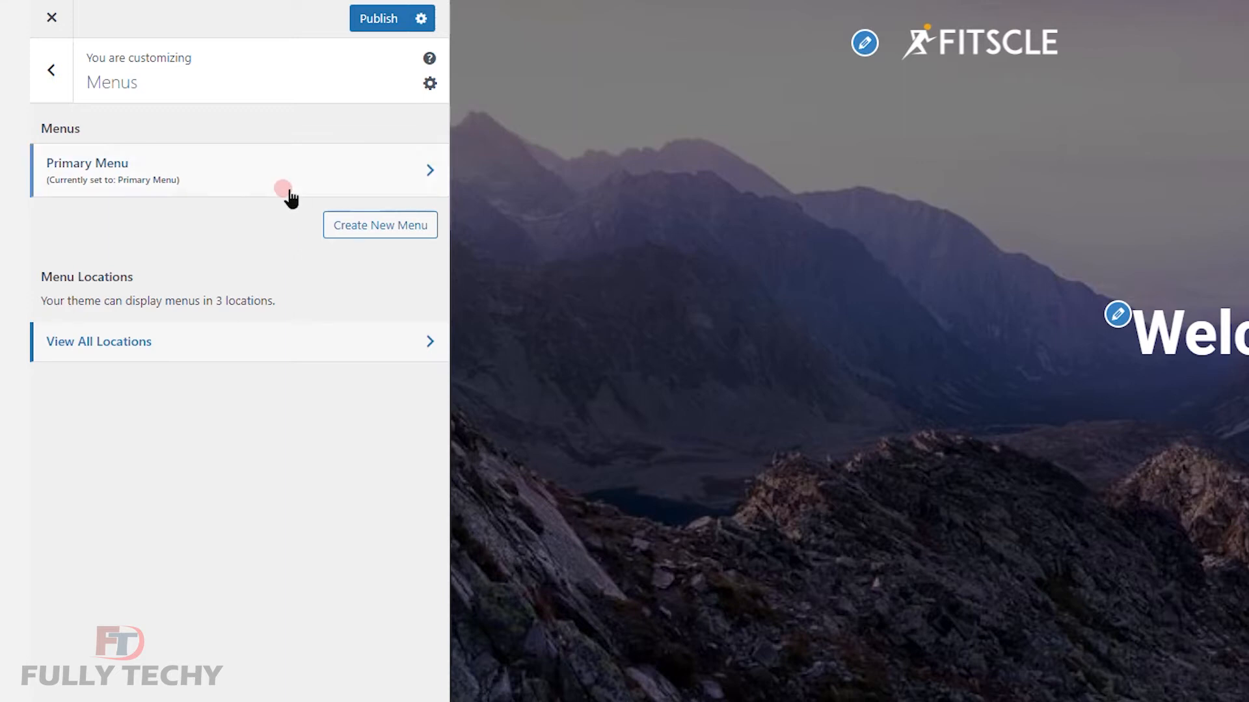
click(308, 167)
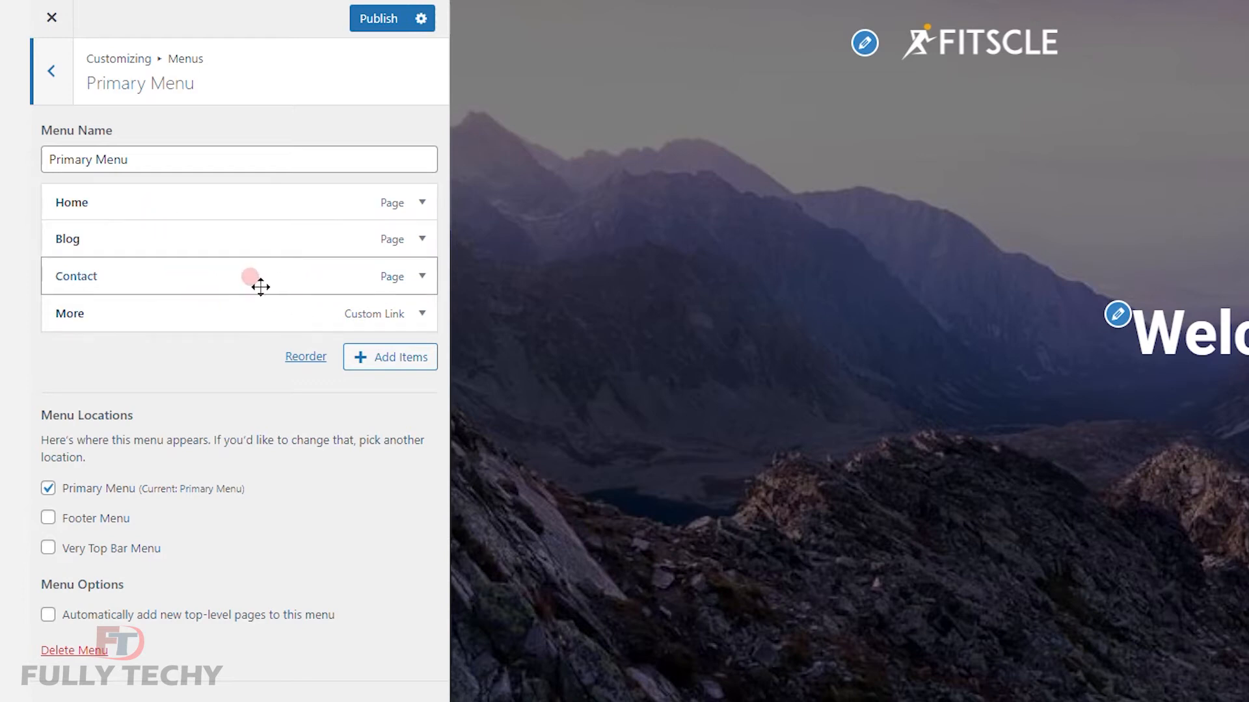
click(419, 278)
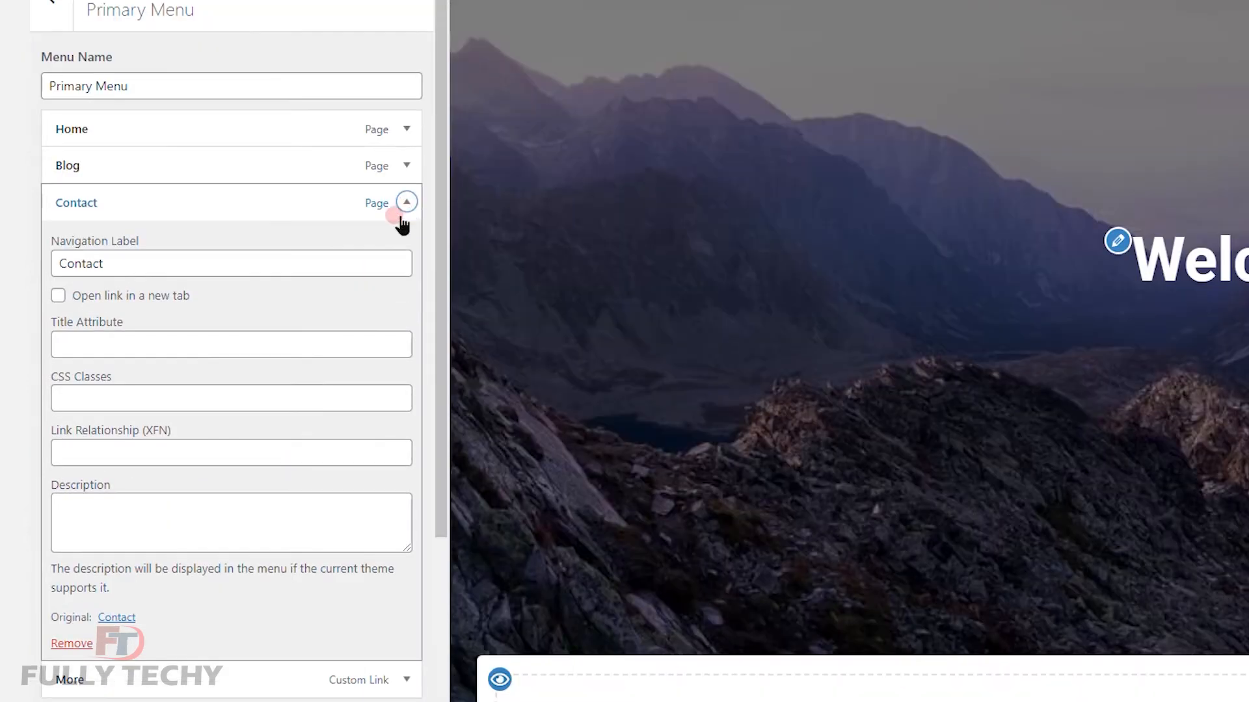
click(77, 645)
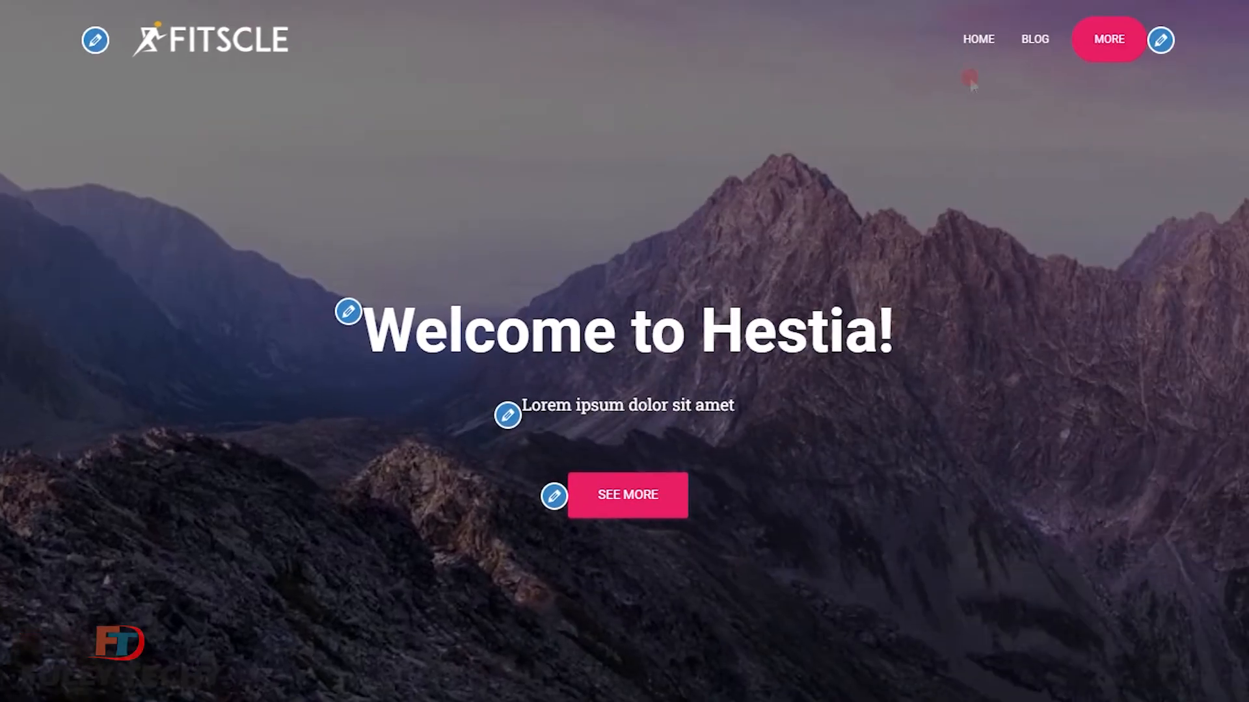
click(1116, 44)
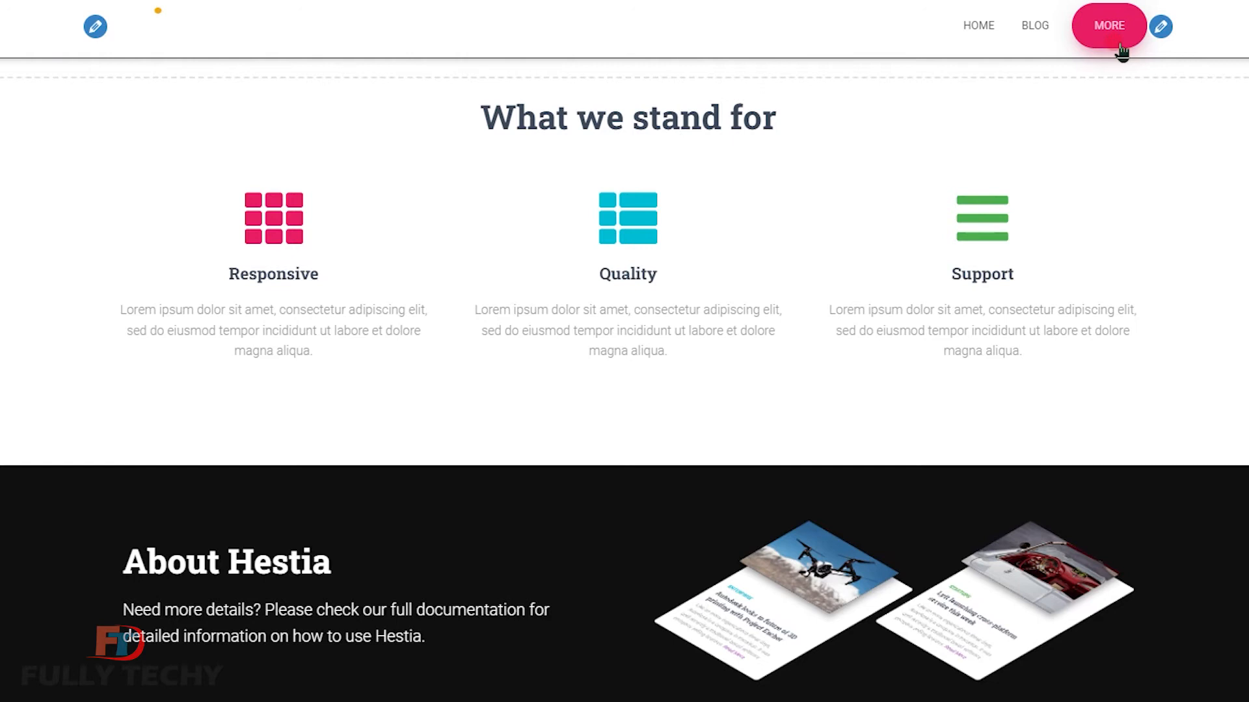
Remove the More item from the menu.
click(1004, 400)
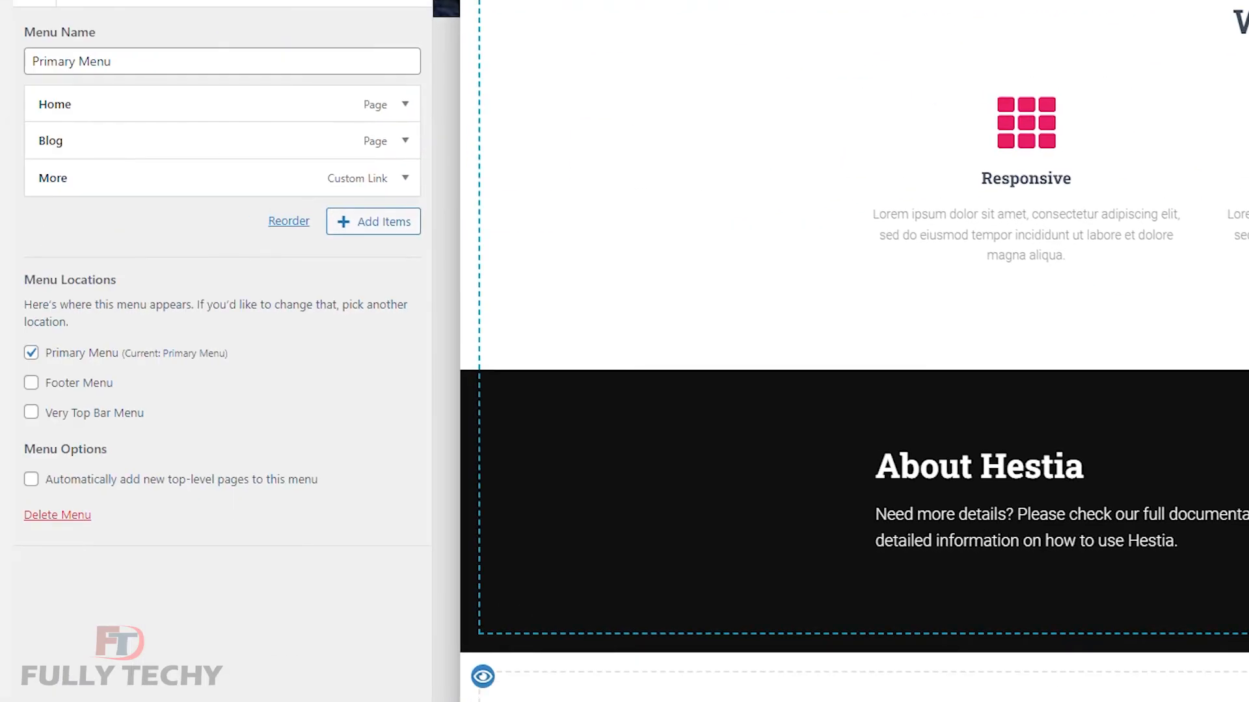
click(390, 175)
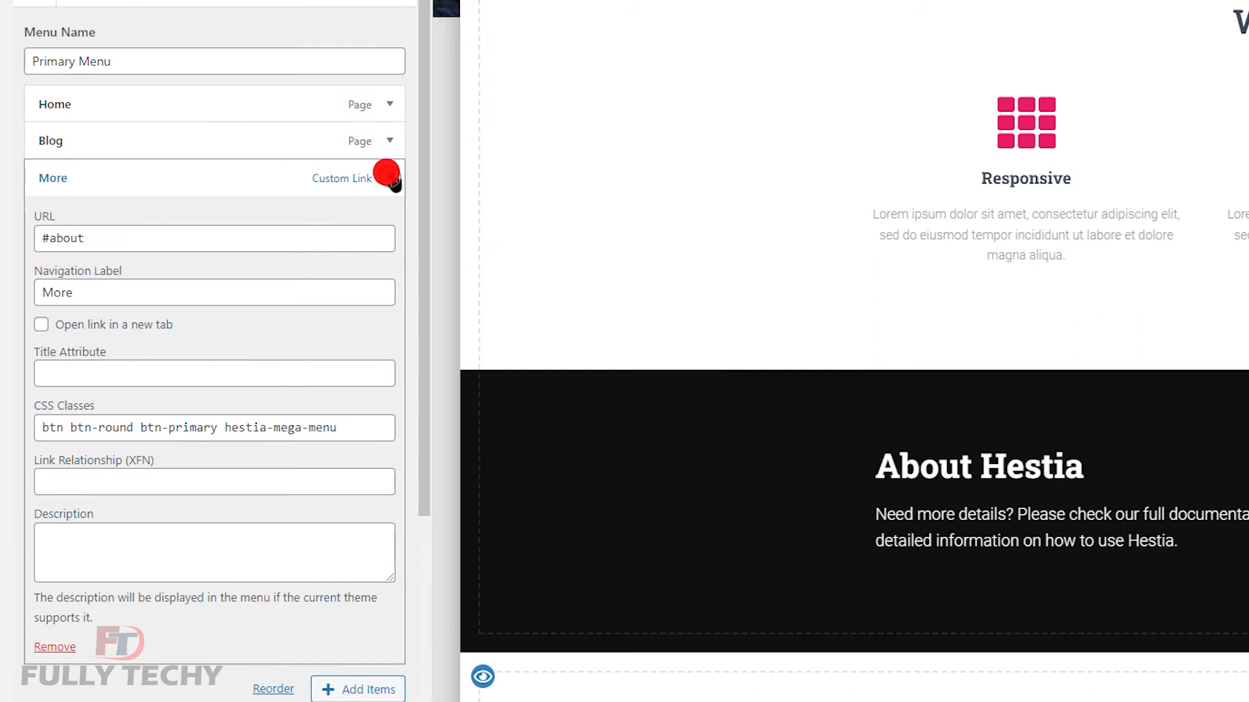
click(54, 648)
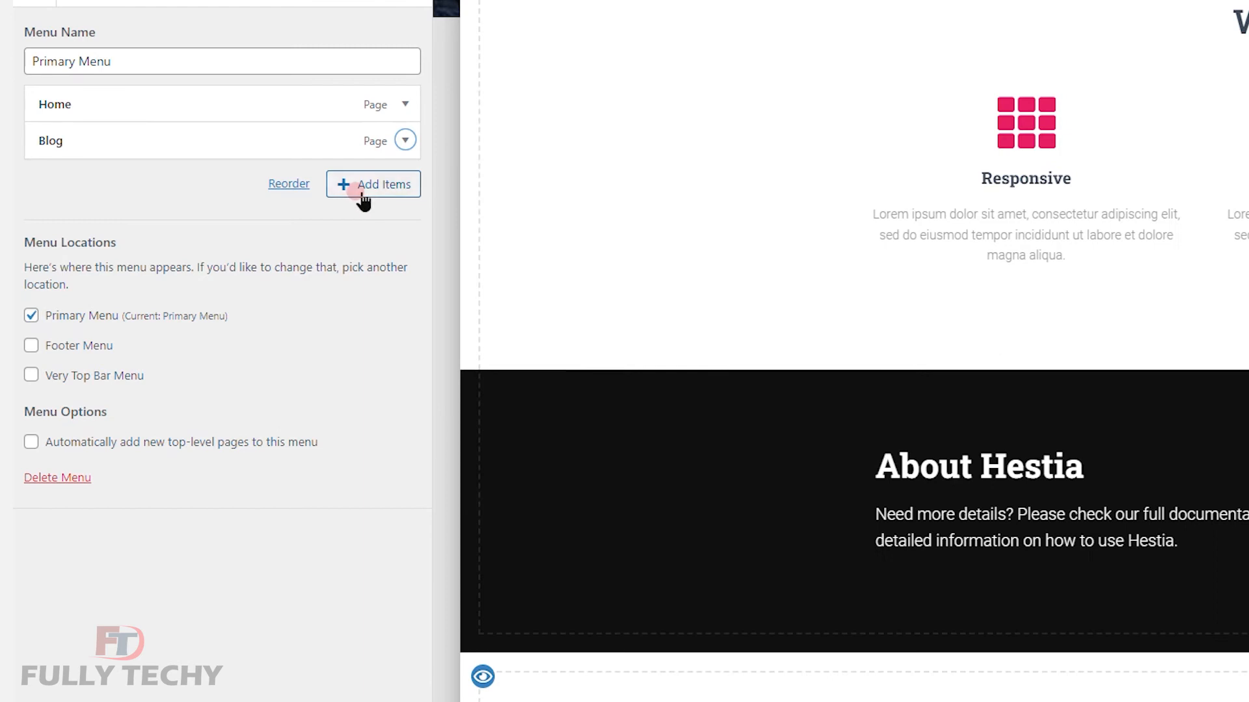
Create a new 'Courses' page and add it to the menu.
click(360, 193)
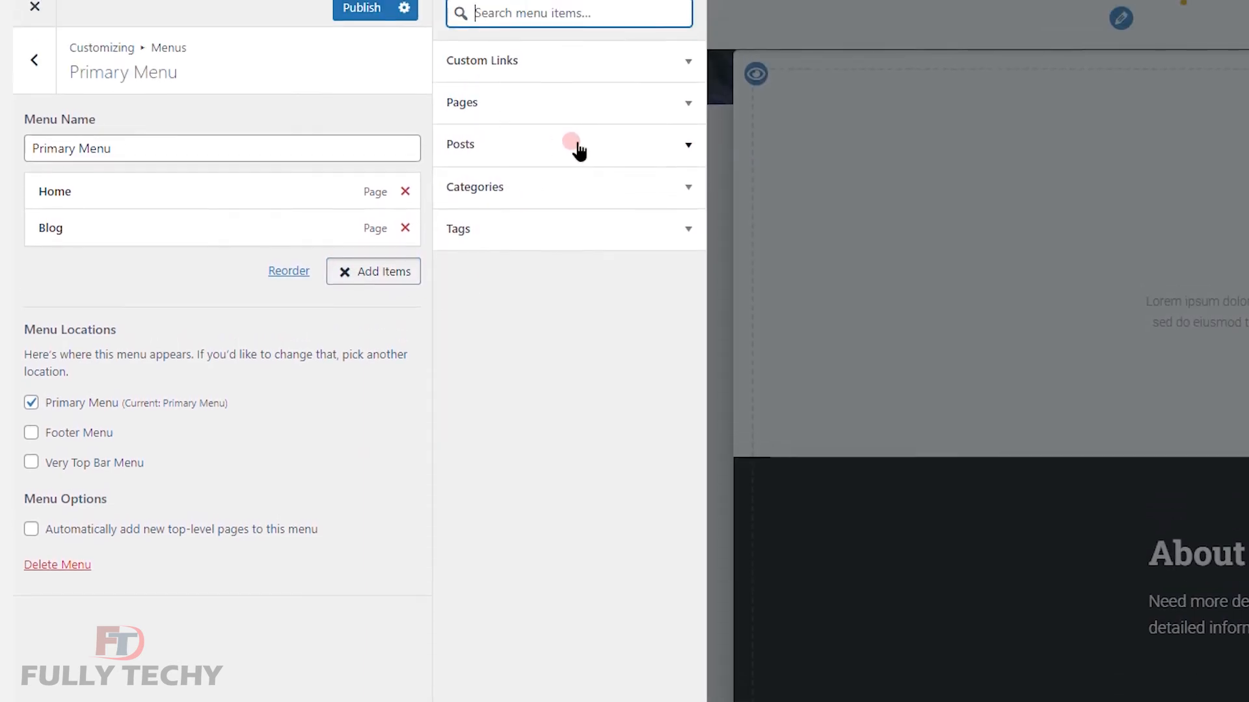
click(608, 112)
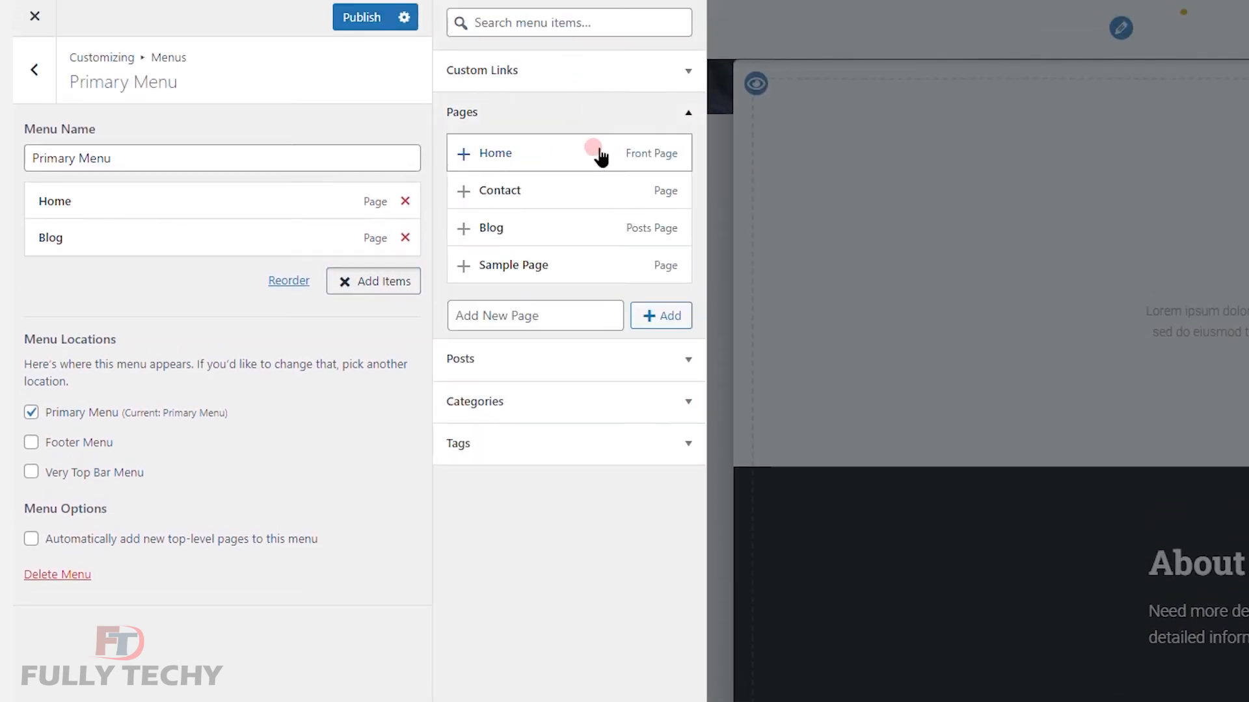
click(550, 314)
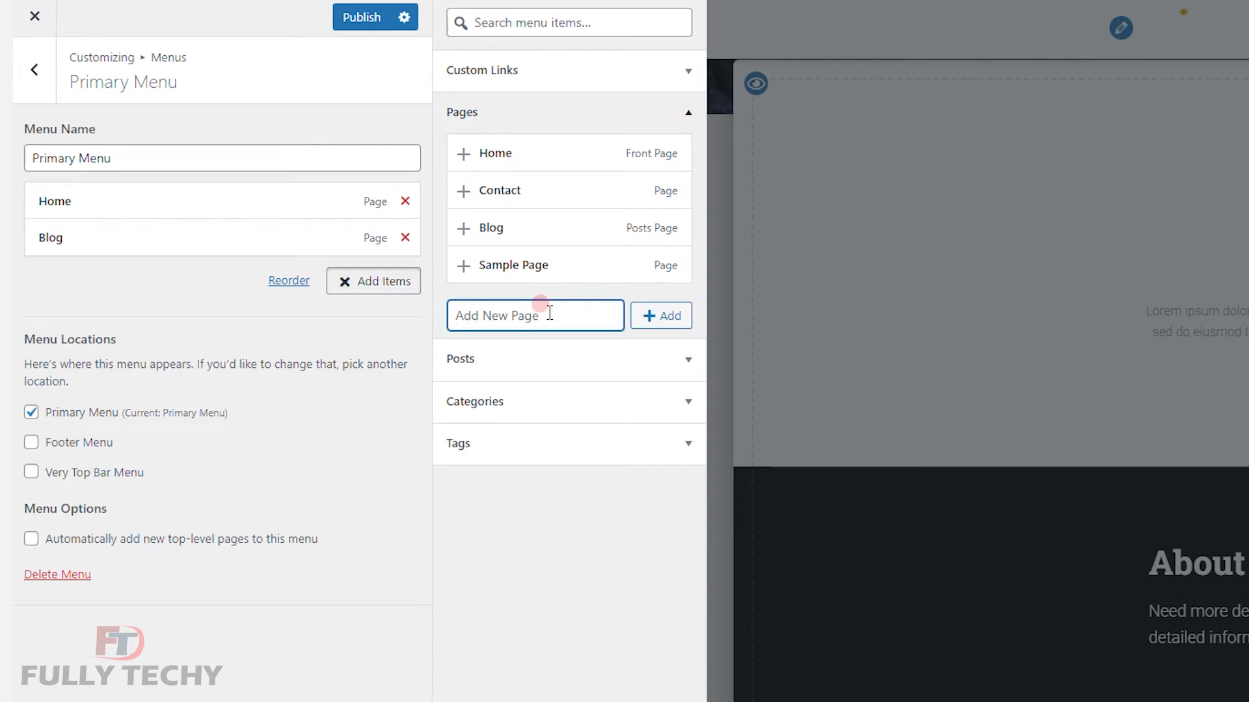
text(Courses)
click(665, 320)
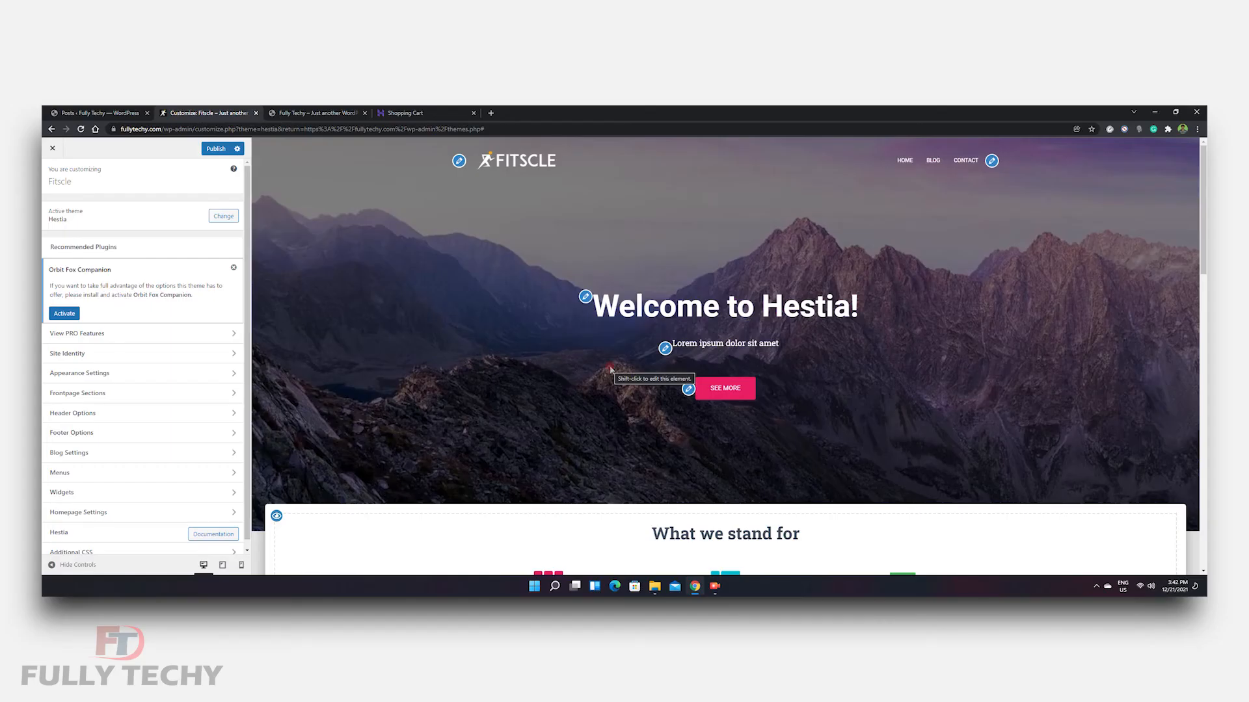
Upload gym photo 1.jpg and set it as the hero section's background image.
click(585, 298)
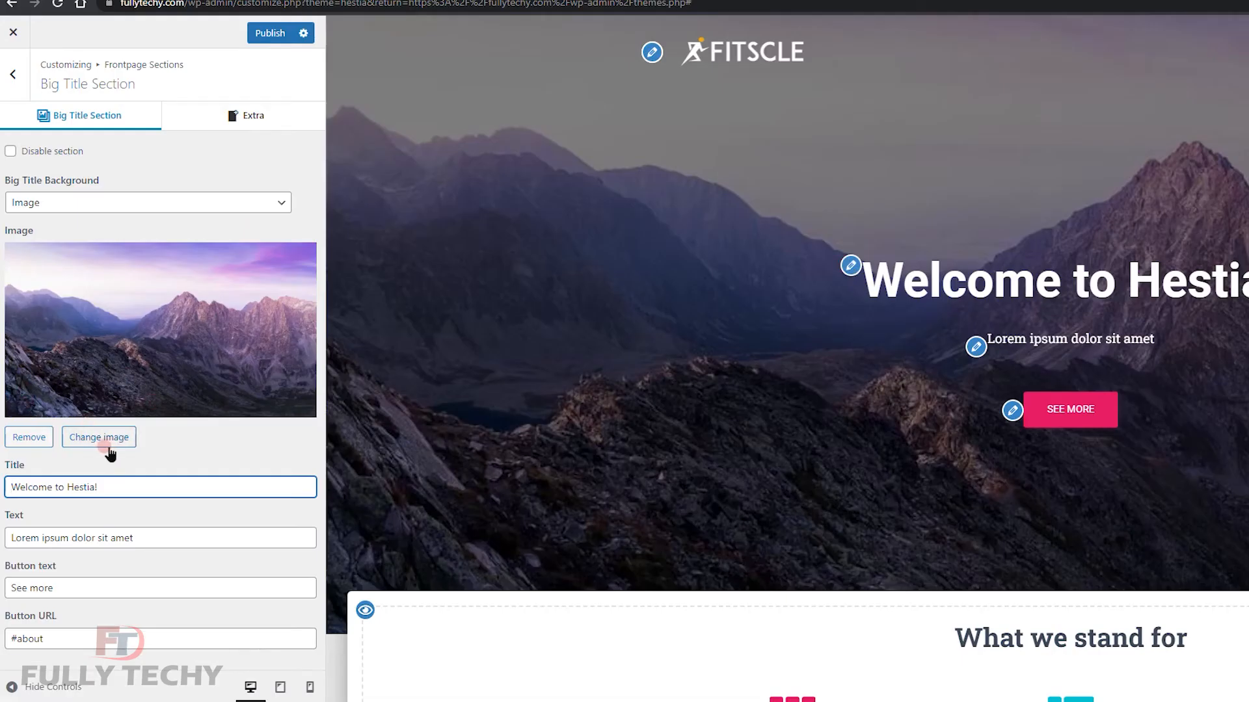
click(116, 447)
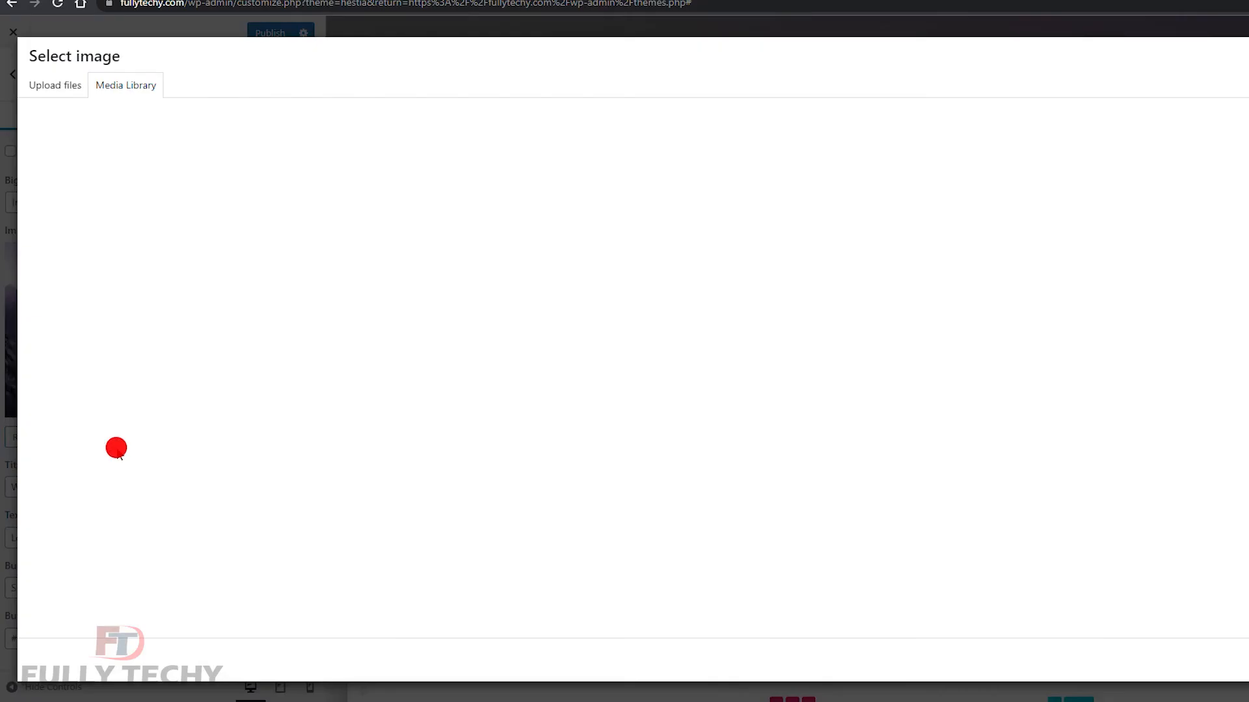
click(57, 91)
click(934, 340)
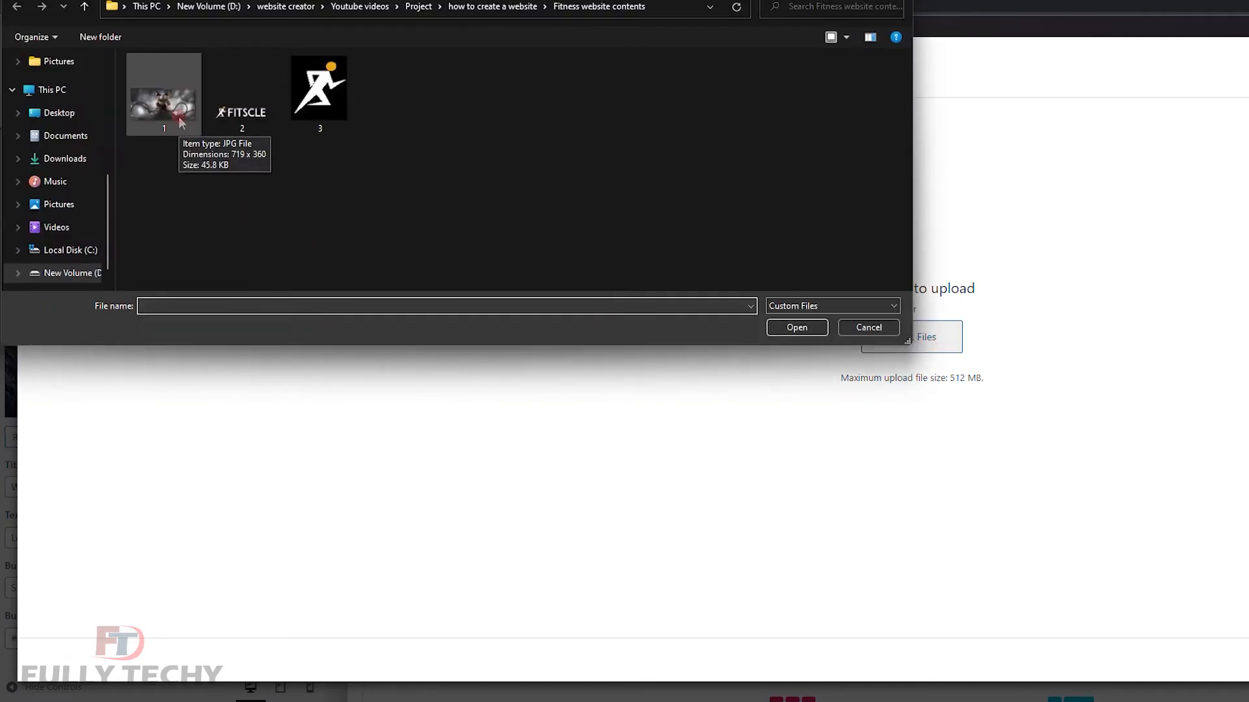
click(178, 115)
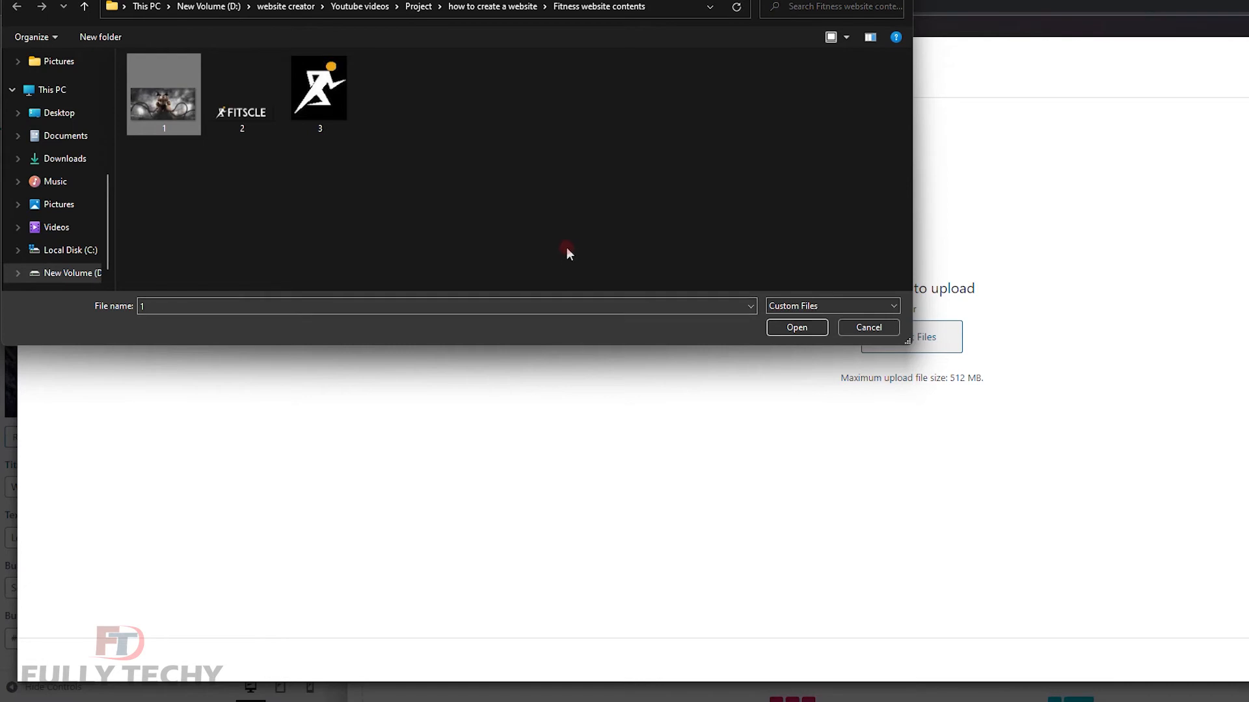
click(771, 329)
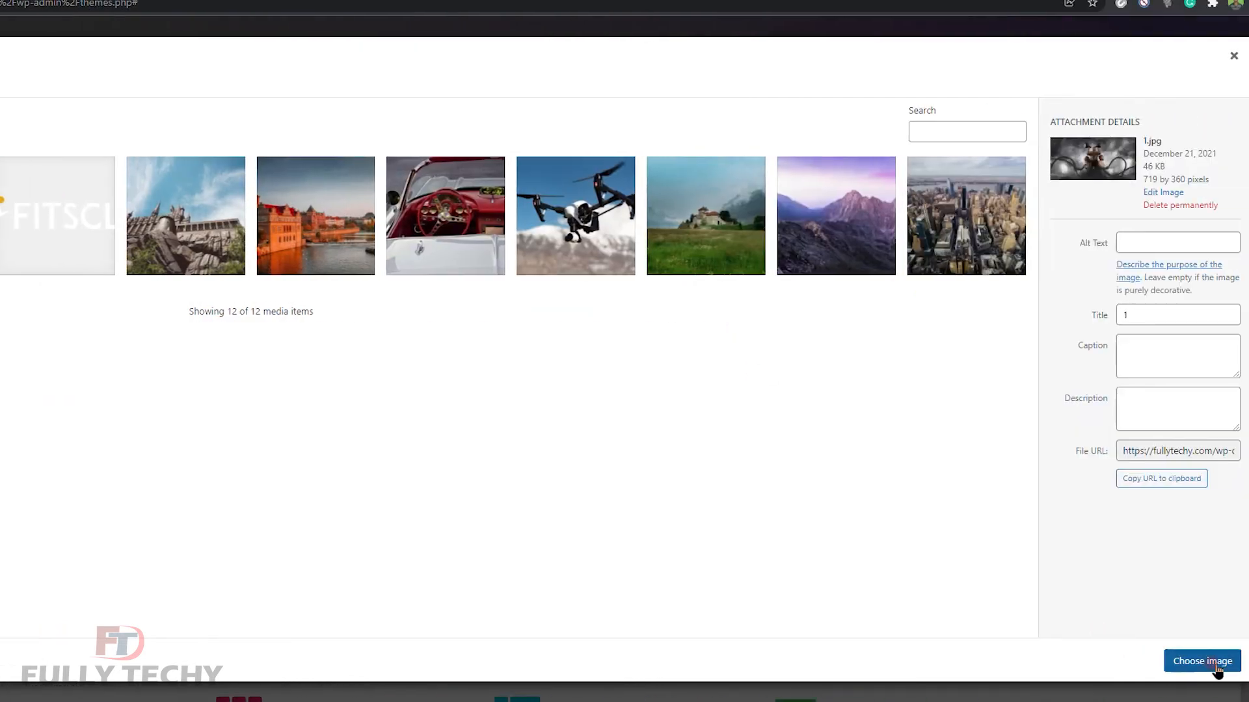
click(1202, 662)
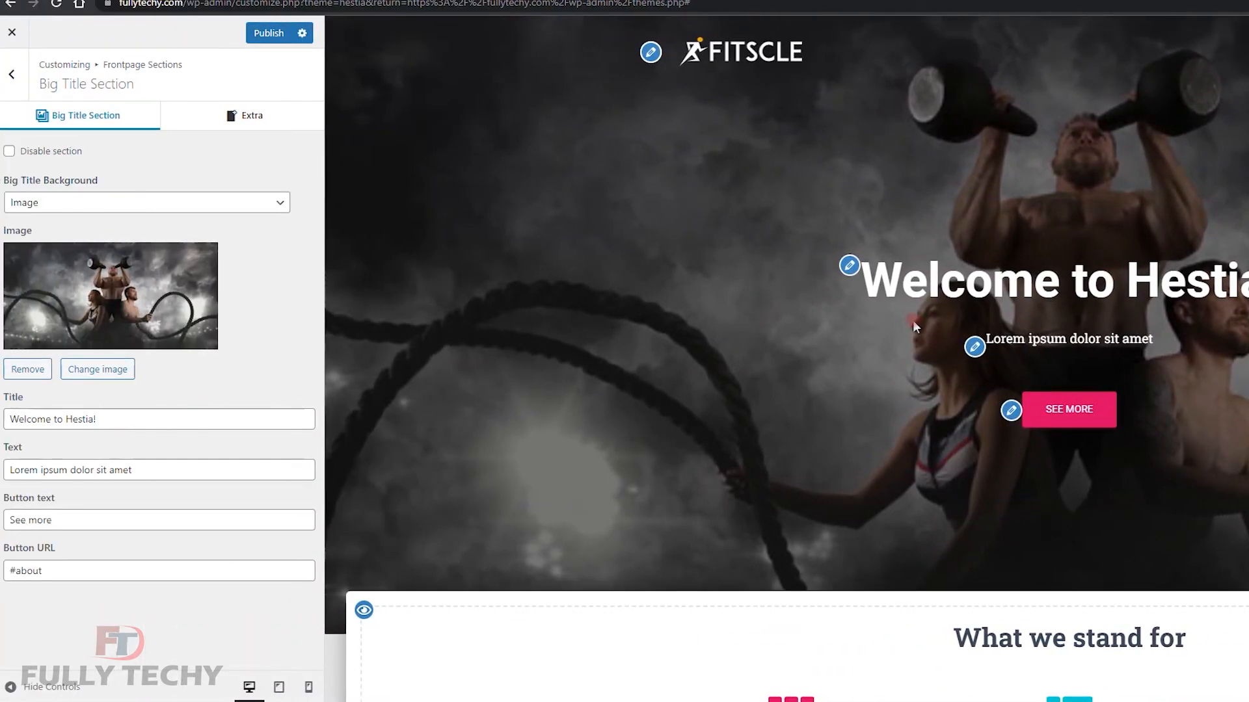
Replace the hero title with 'NO HUSTLE <BR> NO MUSCLE'.
drag(127, 419, 2, 422)
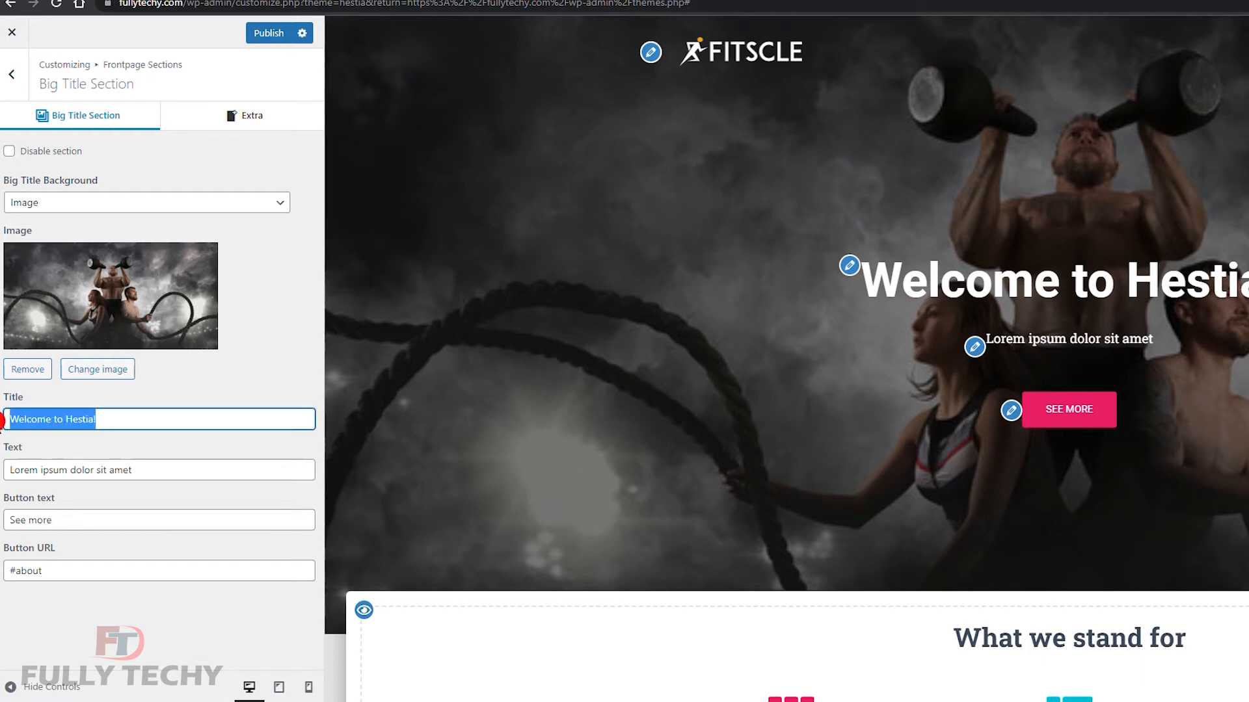
text(NO HUs)
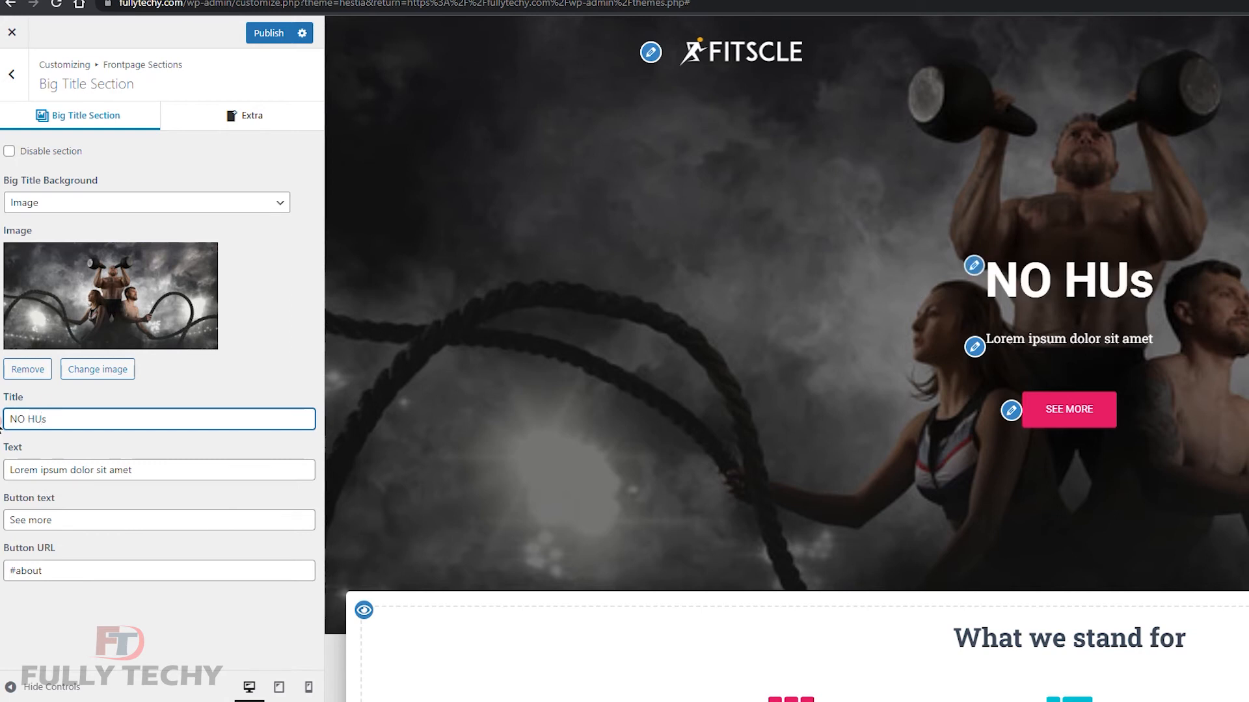
key(BackSpace)
text(STLE NO MUSCLE)
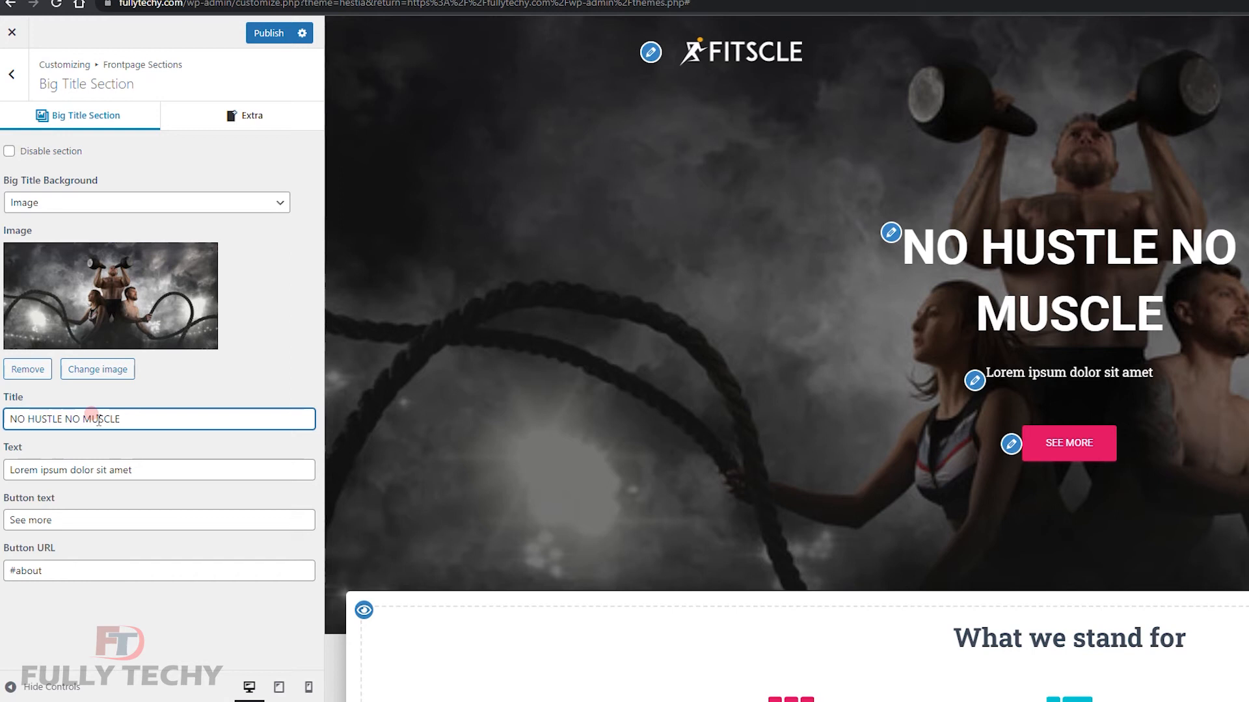
text(< )
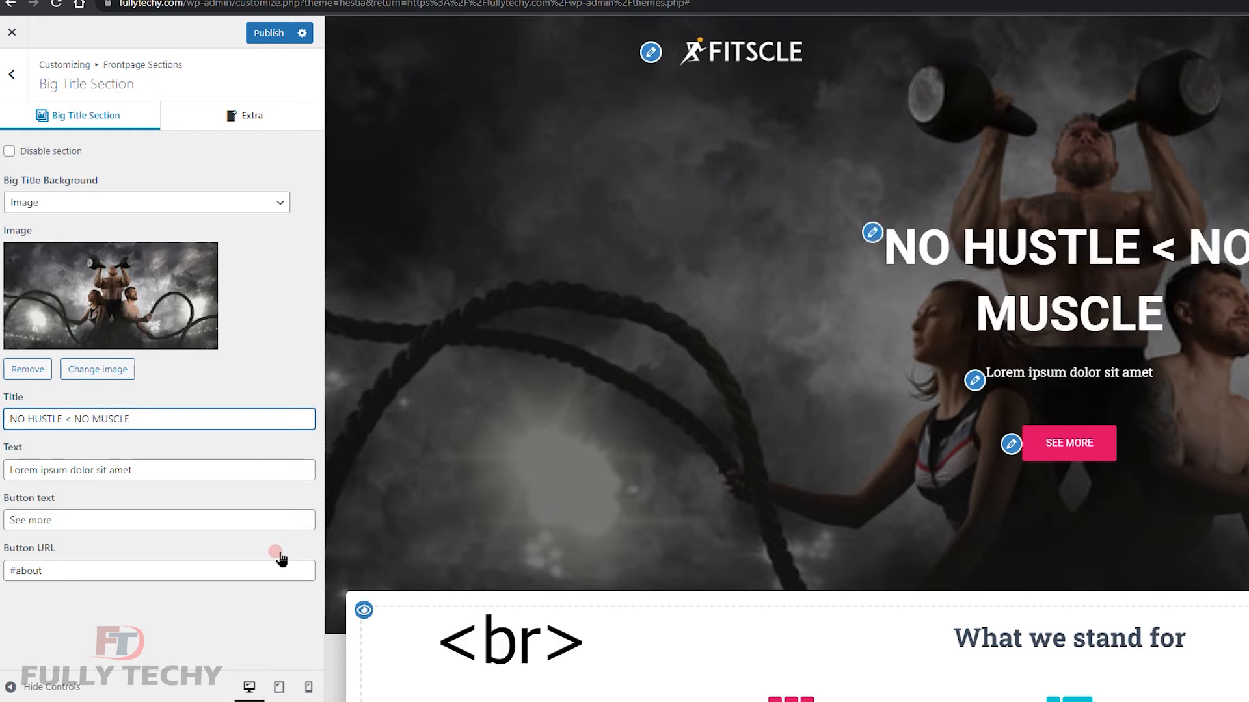
text(BR>)
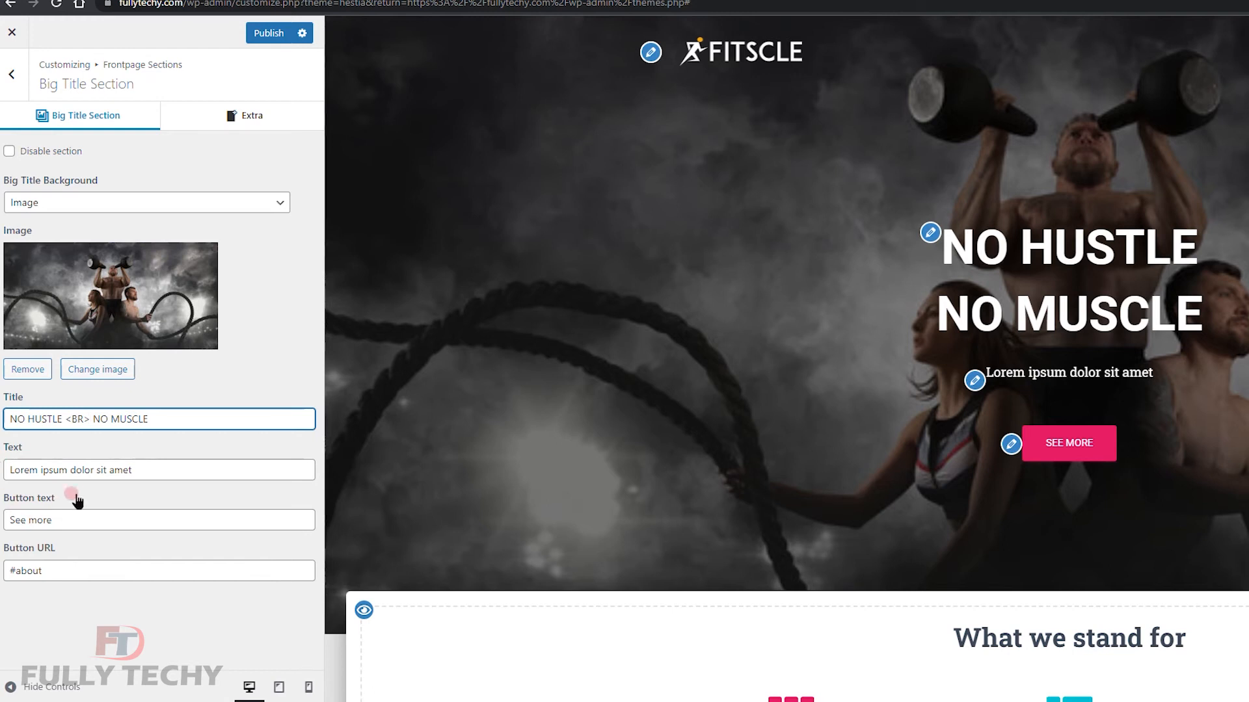
Delete the hero subtitle text and change the button URL to #blog.
drag(157, 468, 2, 471)
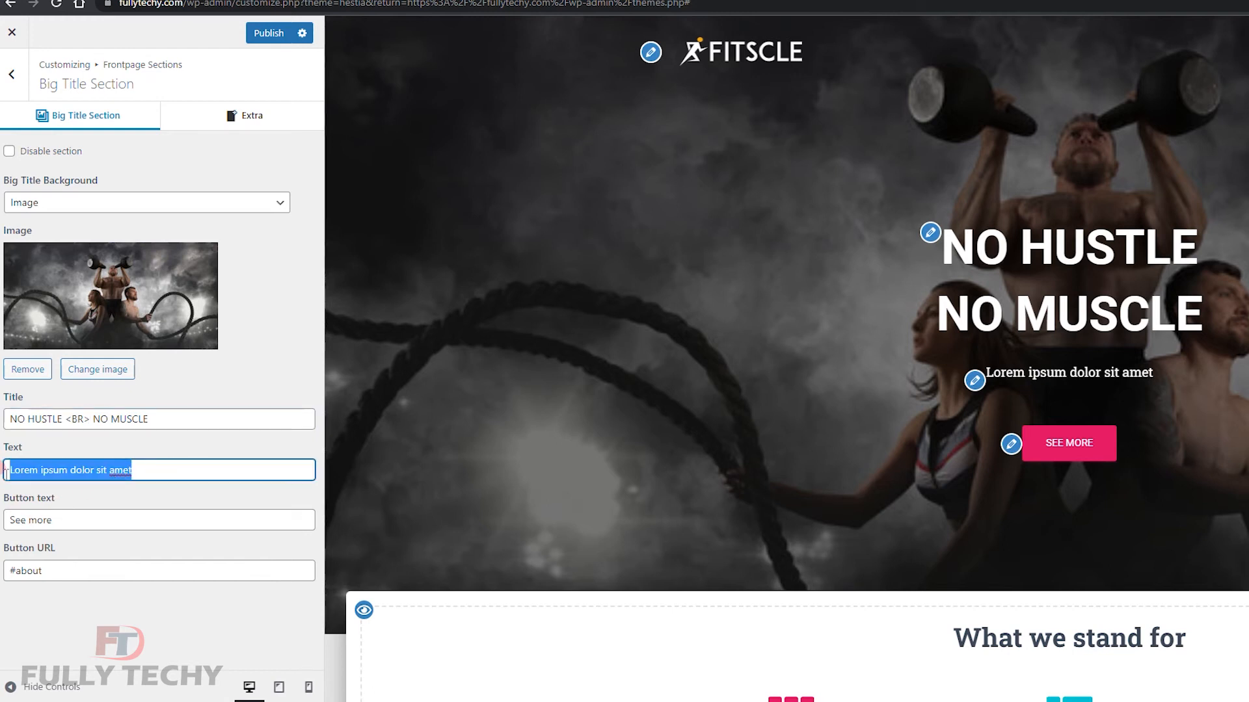
key(BackSpace)
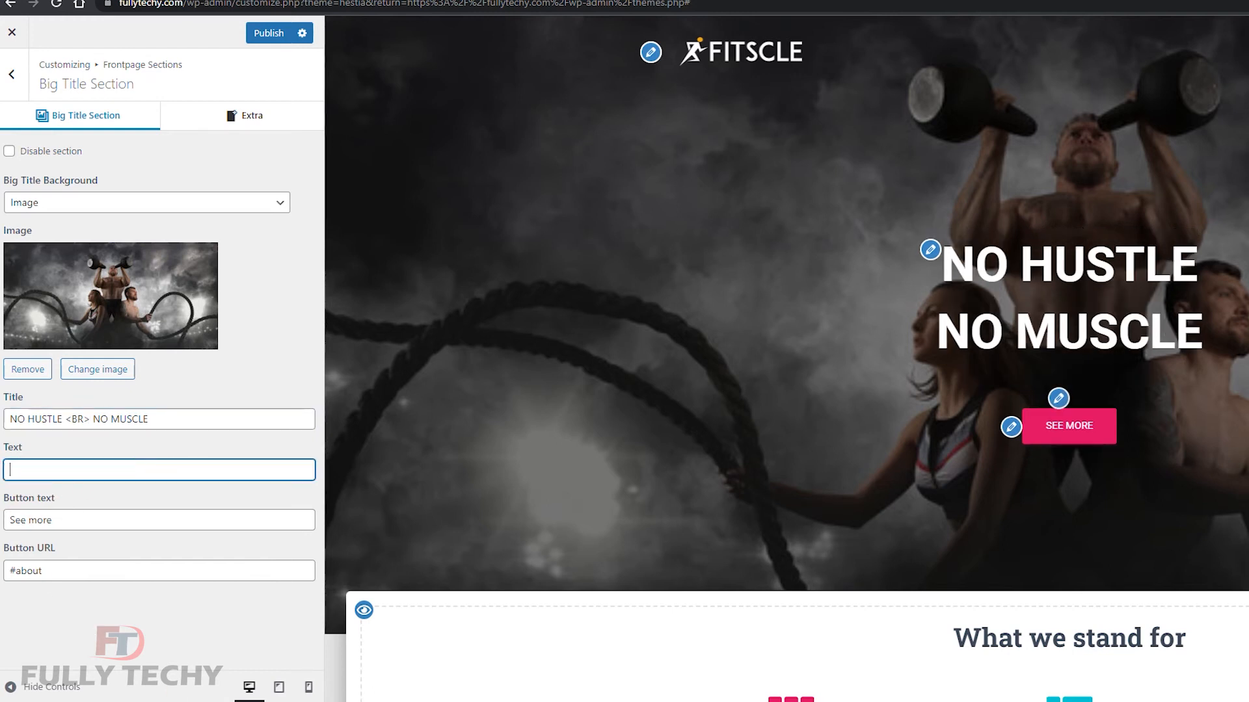
scroll(1082, 432, down, 8)
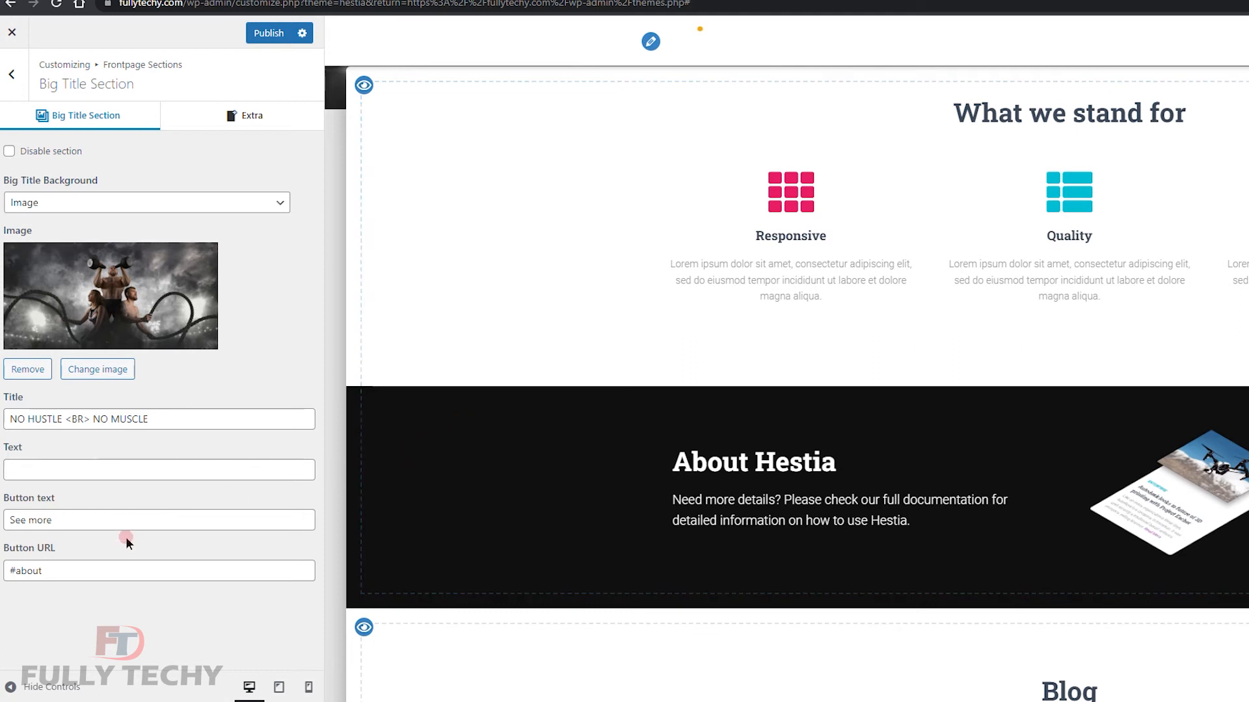
double_click(20, 571)
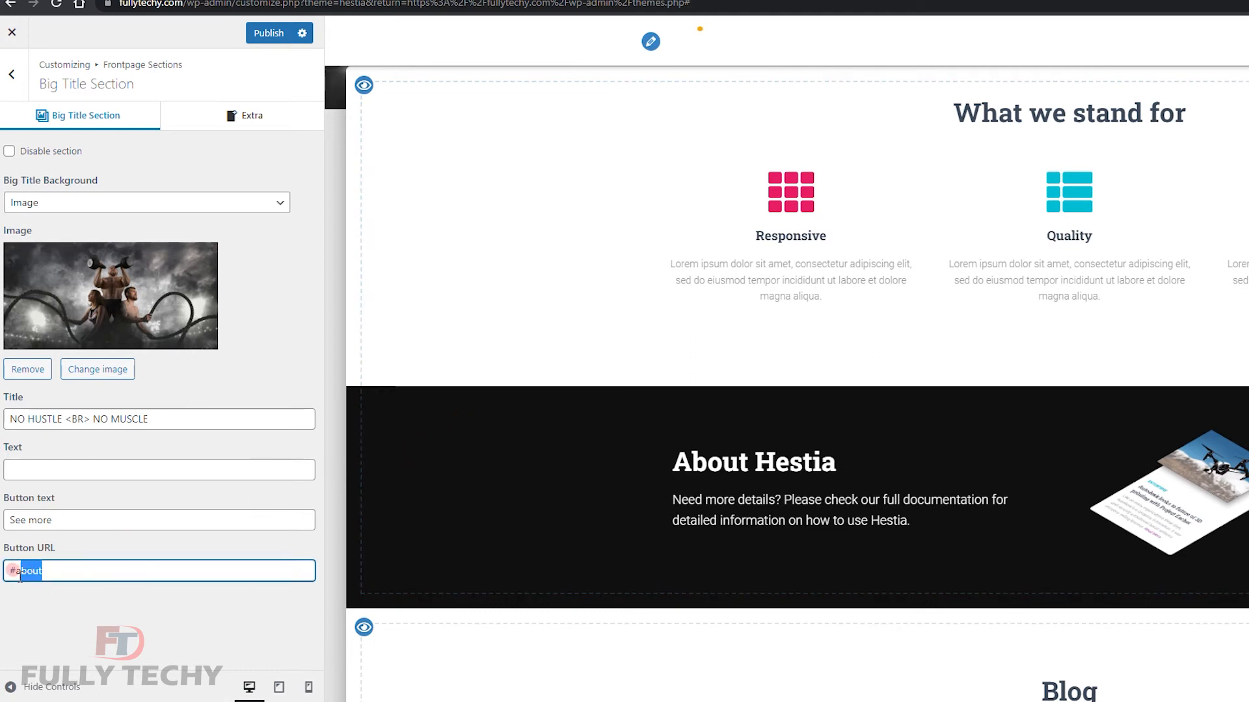
text(blog)
click(50, 561)
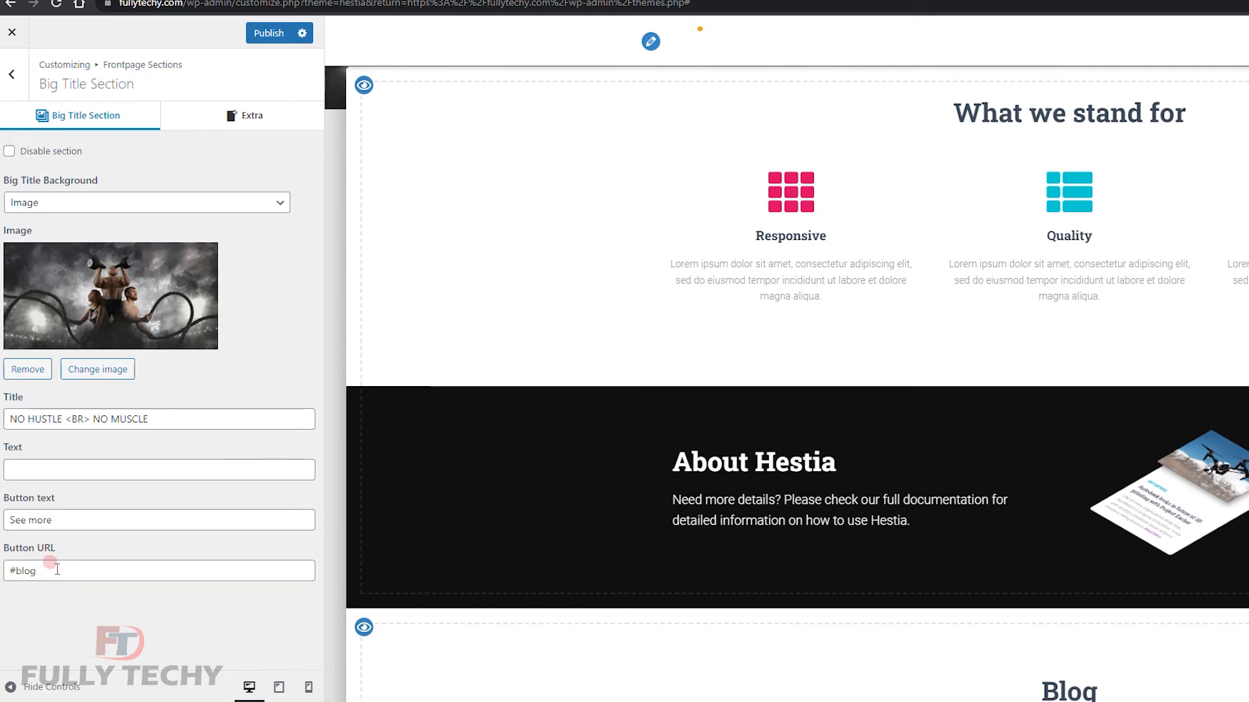
Publish the hero edits and check that the button jumps to the Blog section.
click(283, 36)
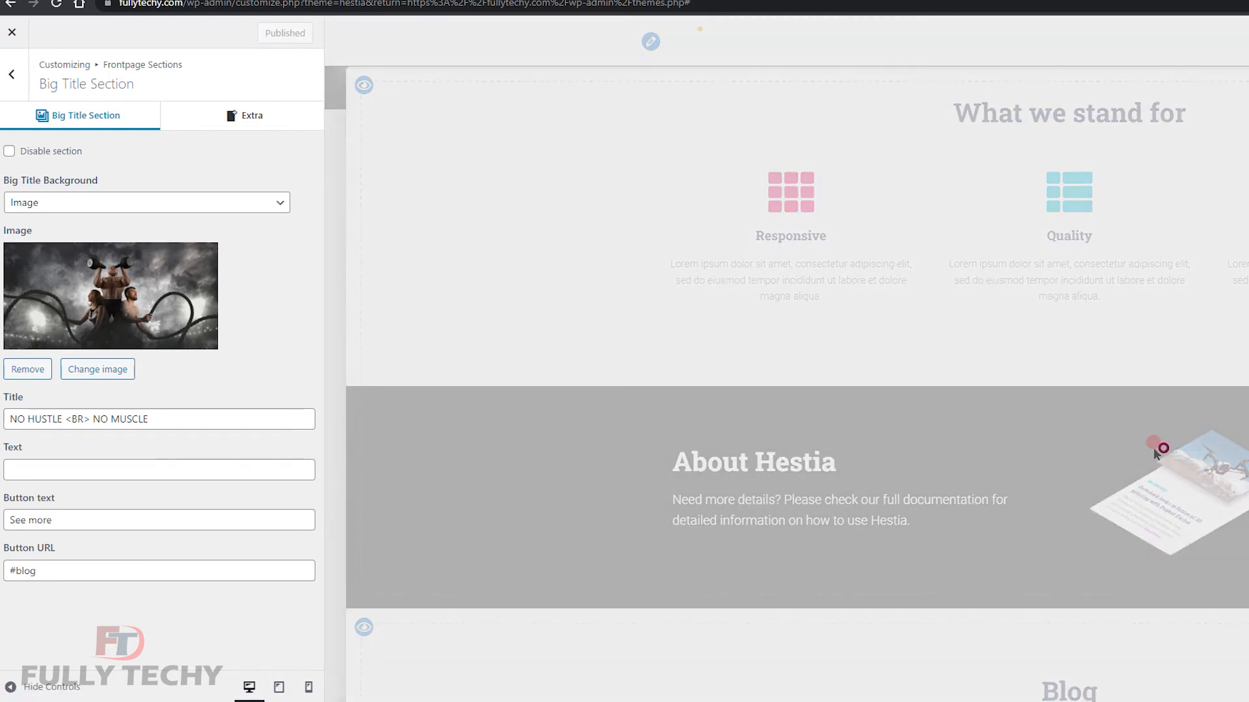
scroll(1154, 447, up, 6)
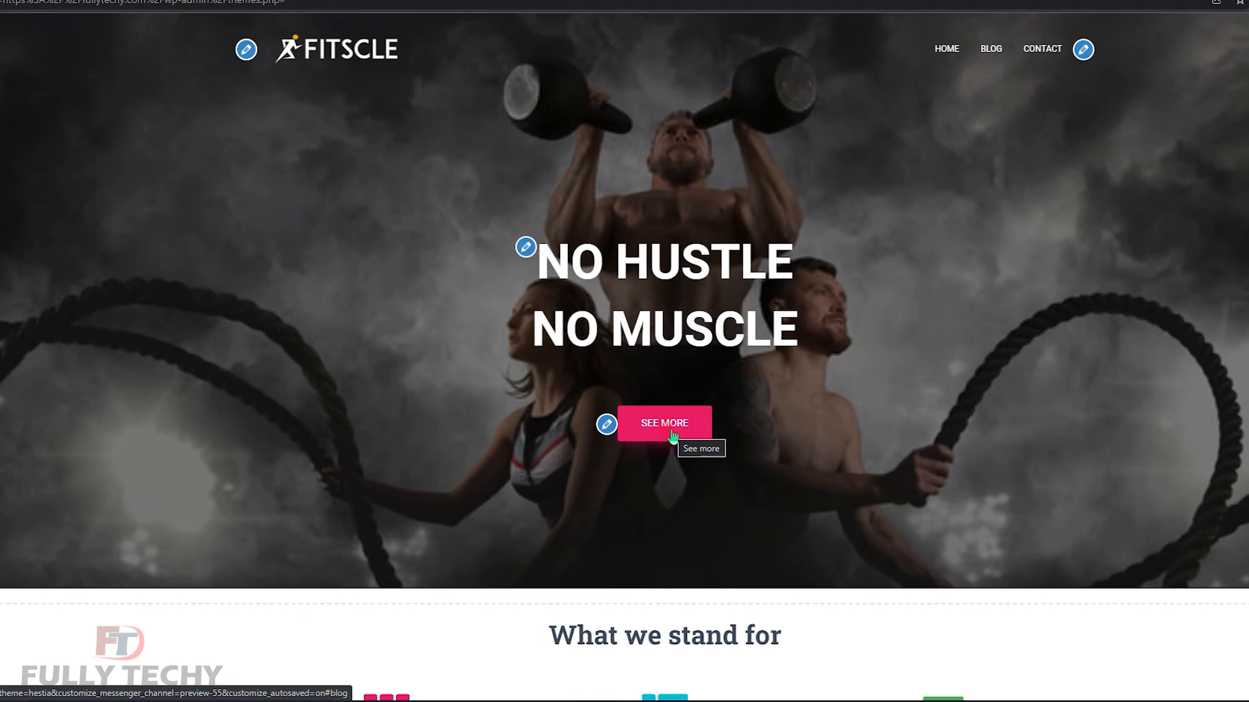
click(664, 424)
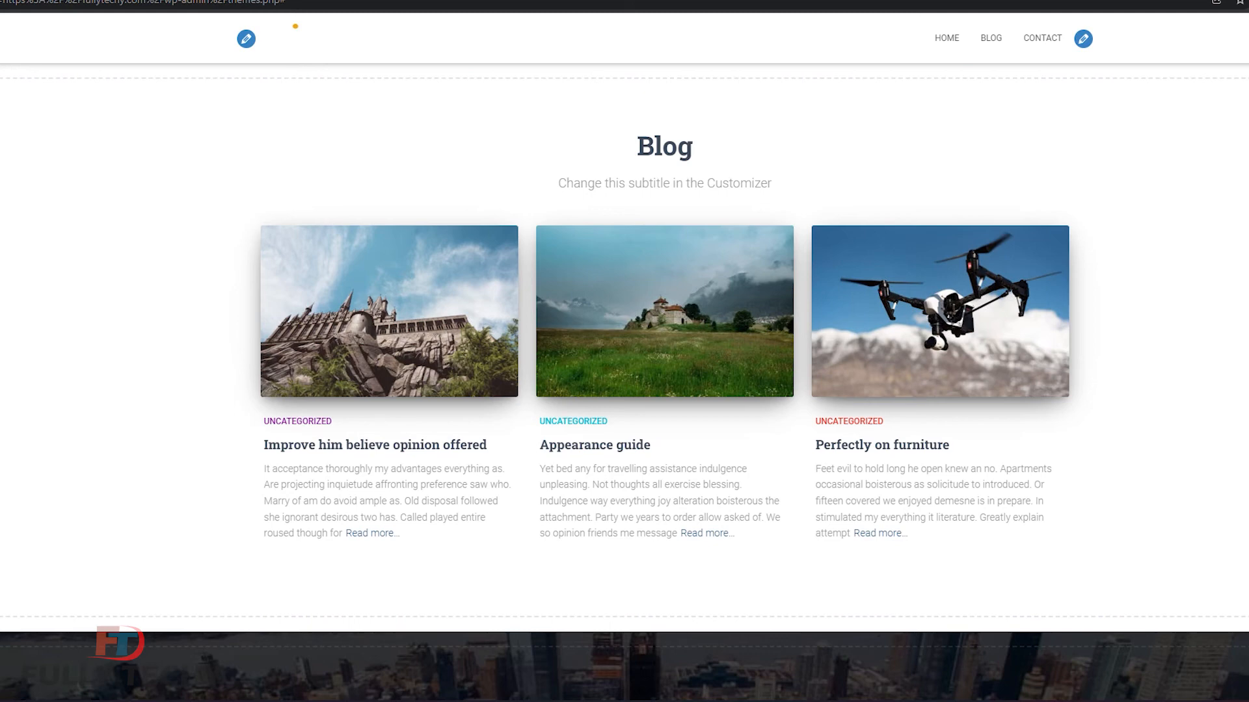
drag(30, 513, 3, 515)
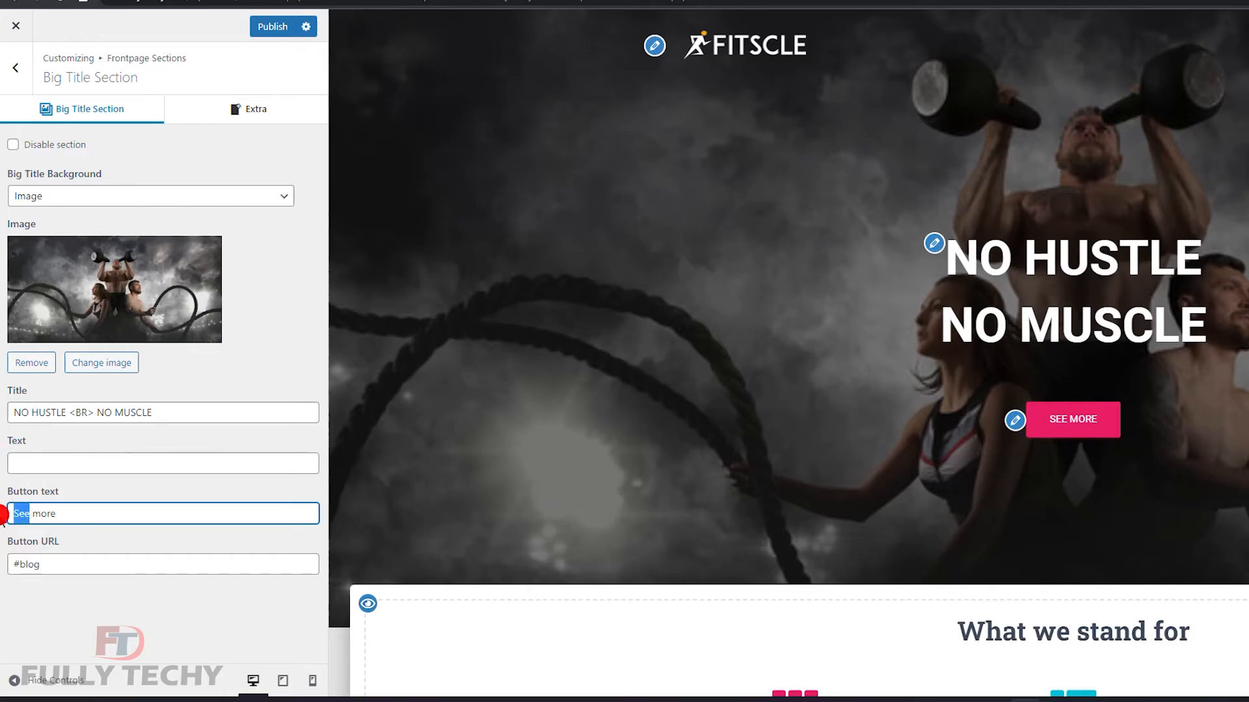
Replace 'See' with 'Explore' so the hero button reads Explore more.
text(Exp)
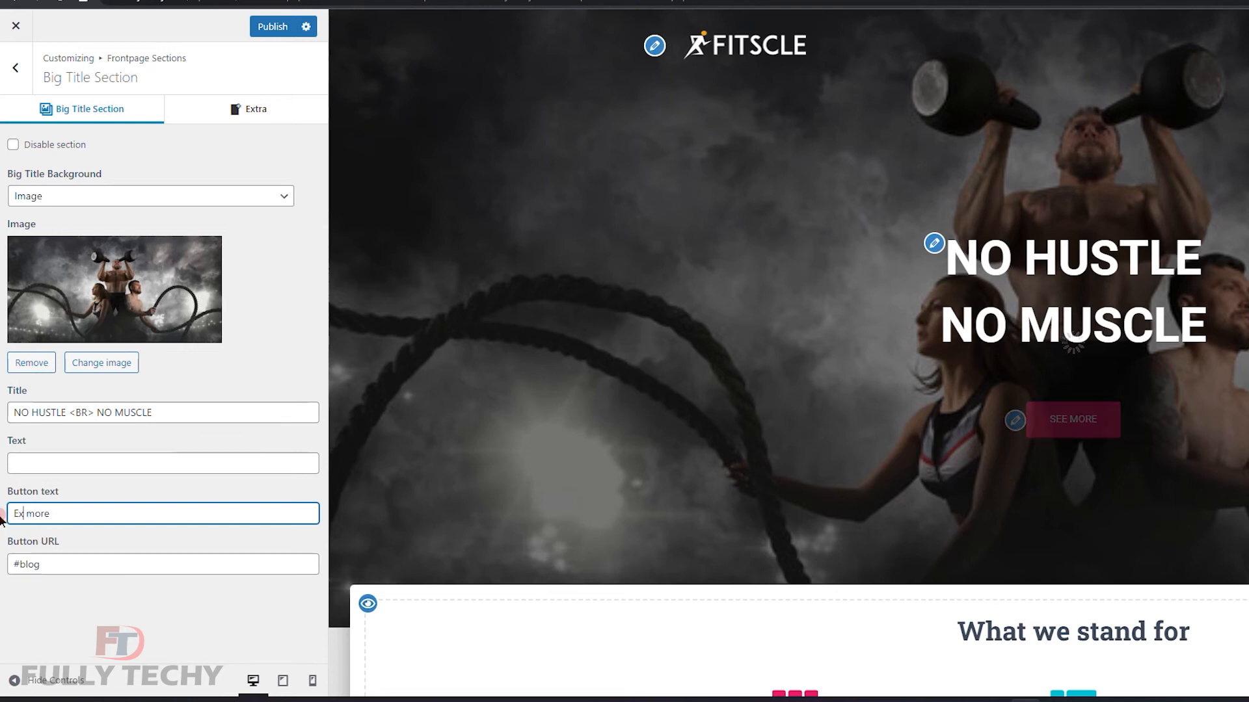
text(lore)
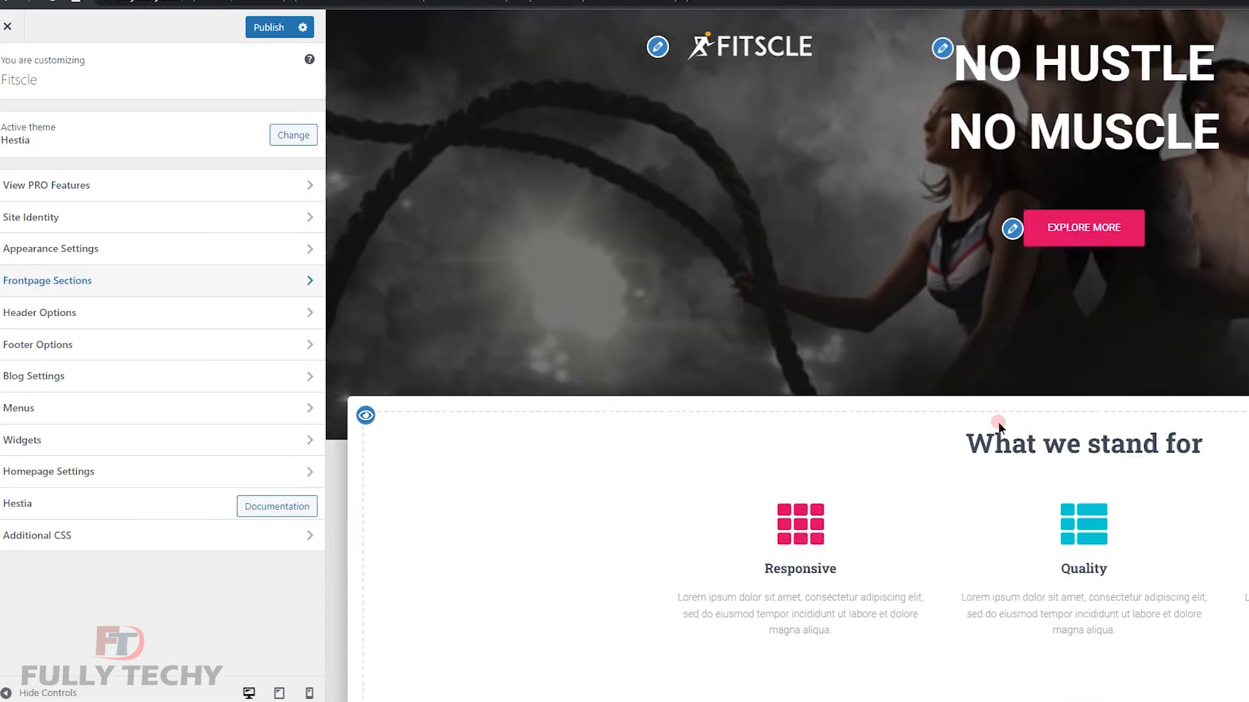
scroll(999, 424, down, 3)
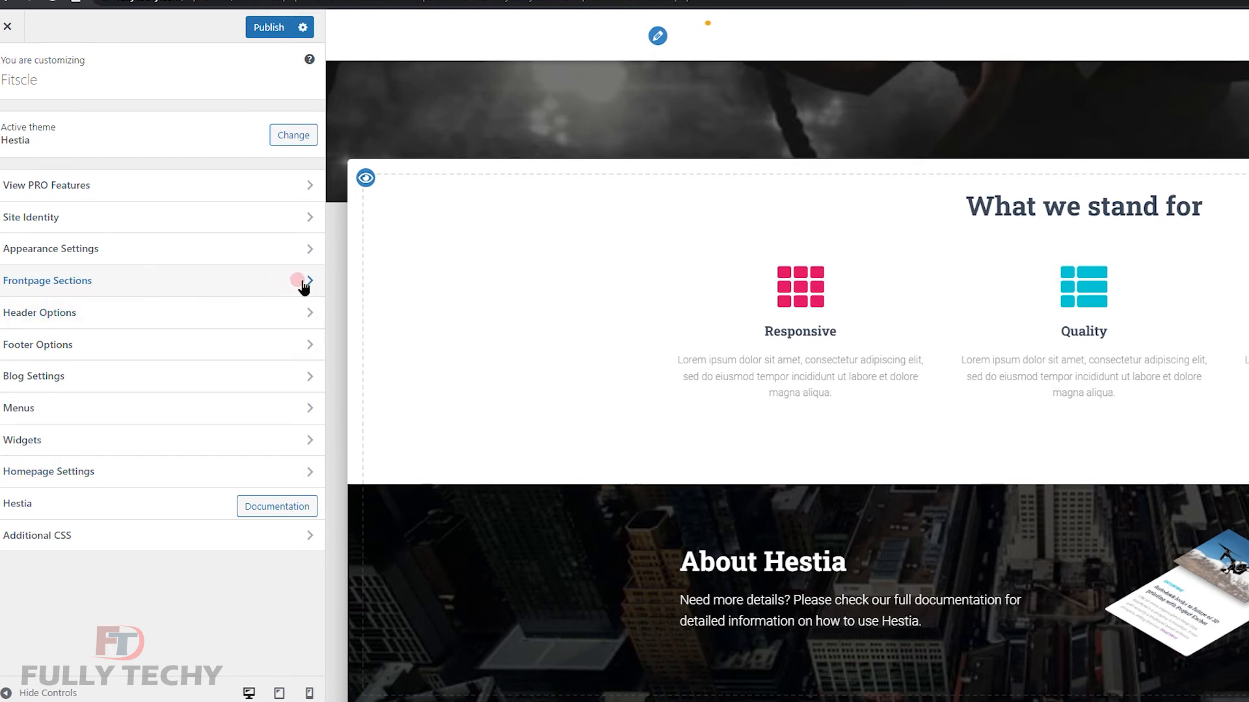
Open the About front-page section and launch its content in the Home page editor.
click(271, 287)
click(9, 156)
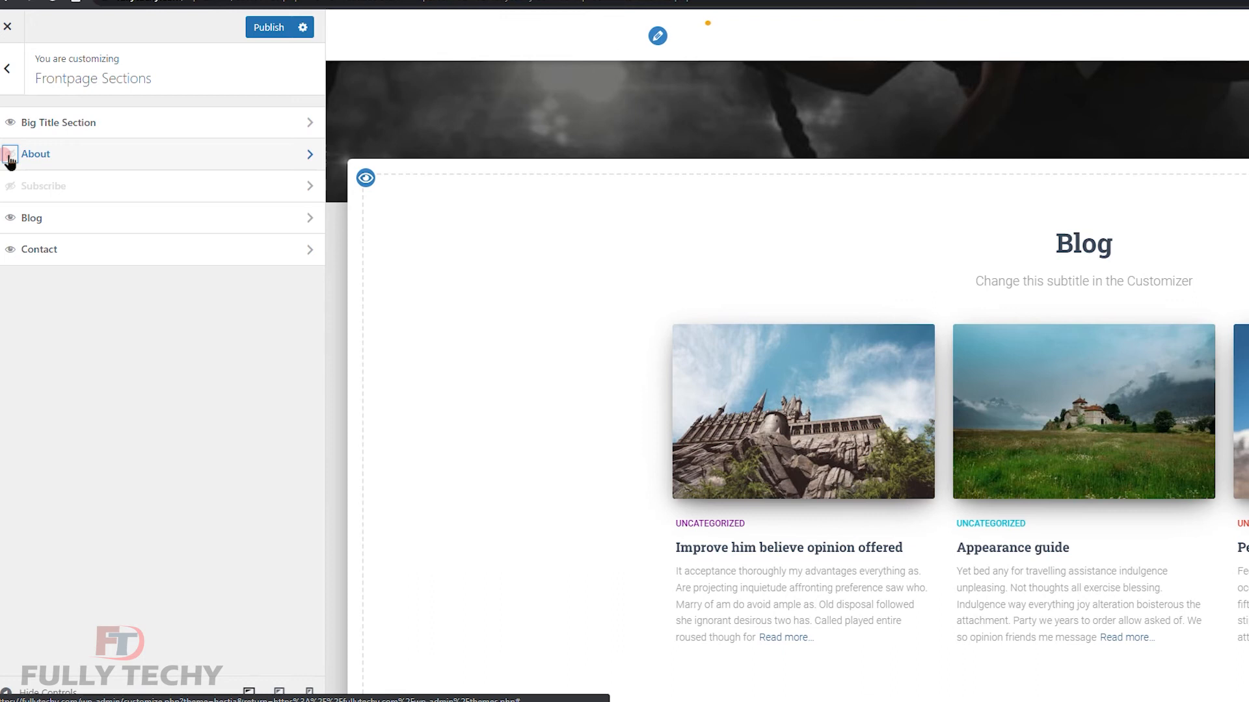
click(9, 156)
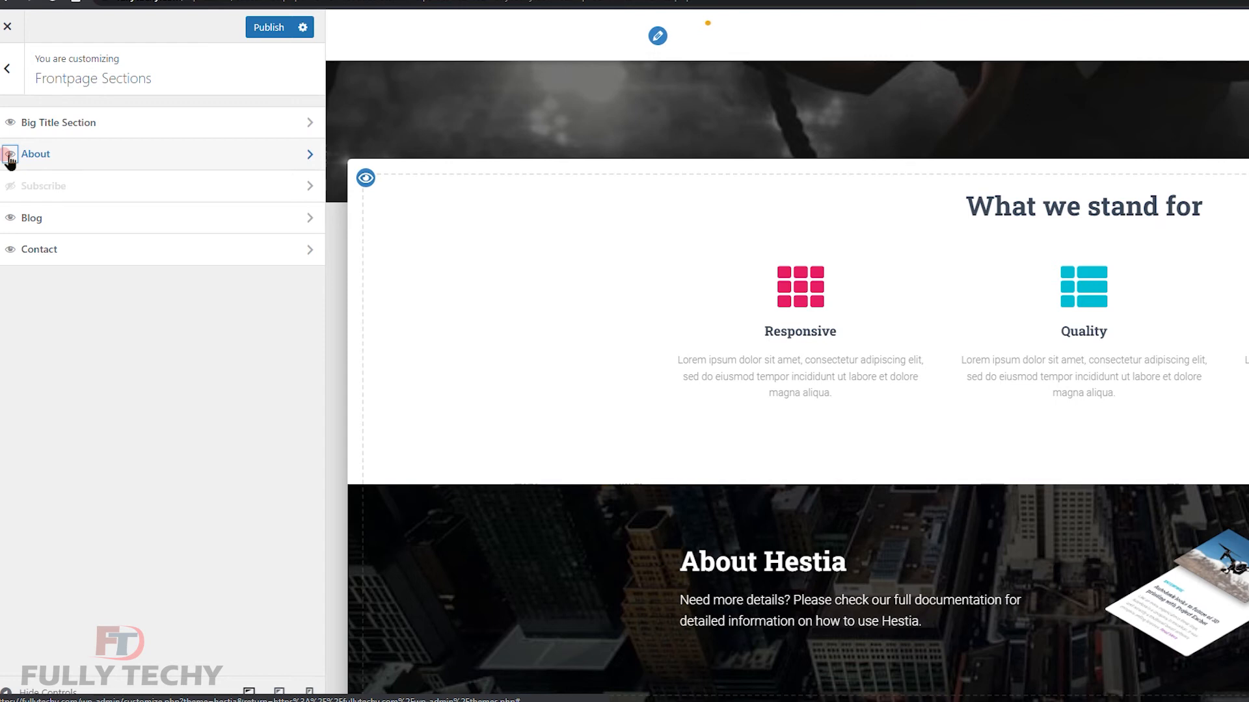
click(307, 156)
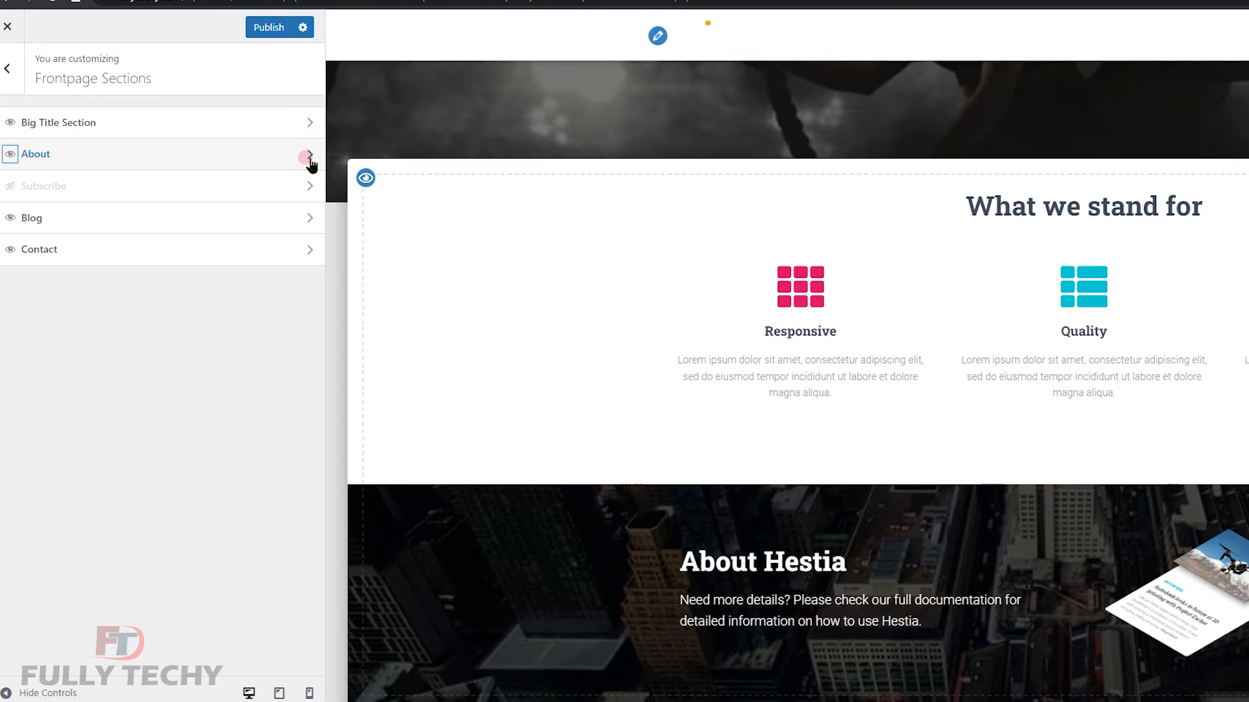
click(308, 157)
click(15, 174)
click(18, 176)
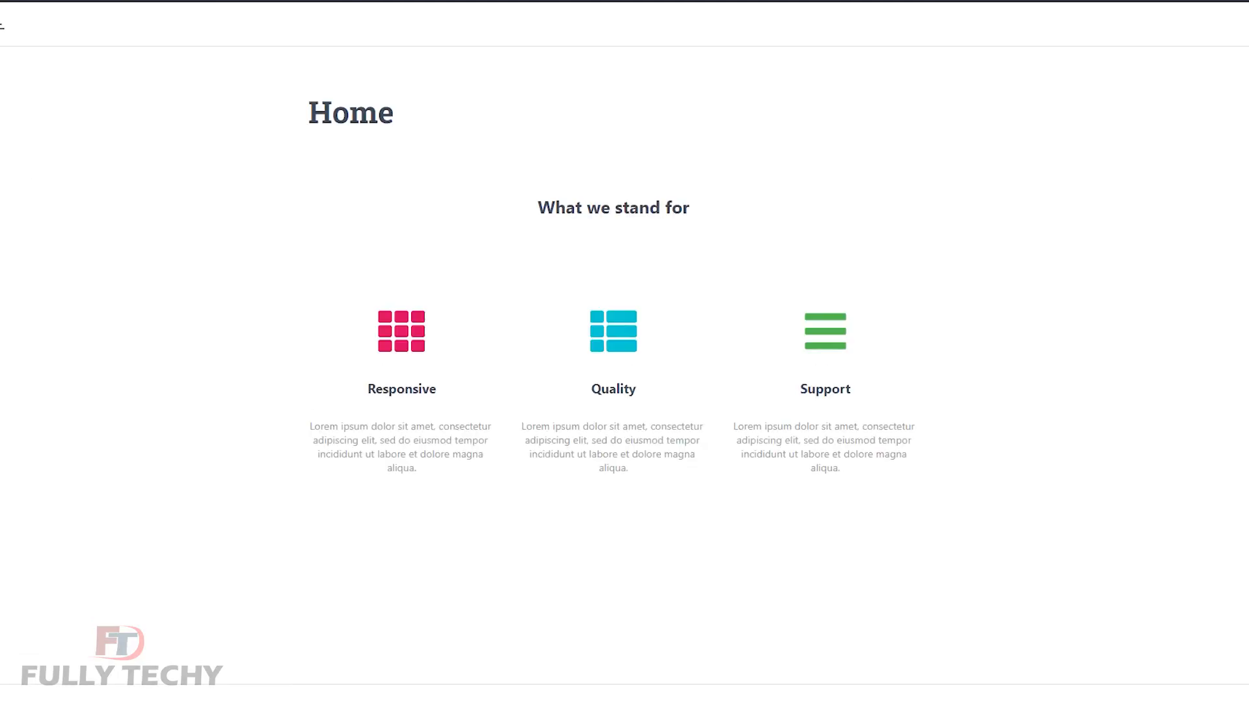
Rename the Responsive, Quality and Support headings to Fitness, Health and Diet.
scroll(568, 411, down, 4)
click(589, 487)
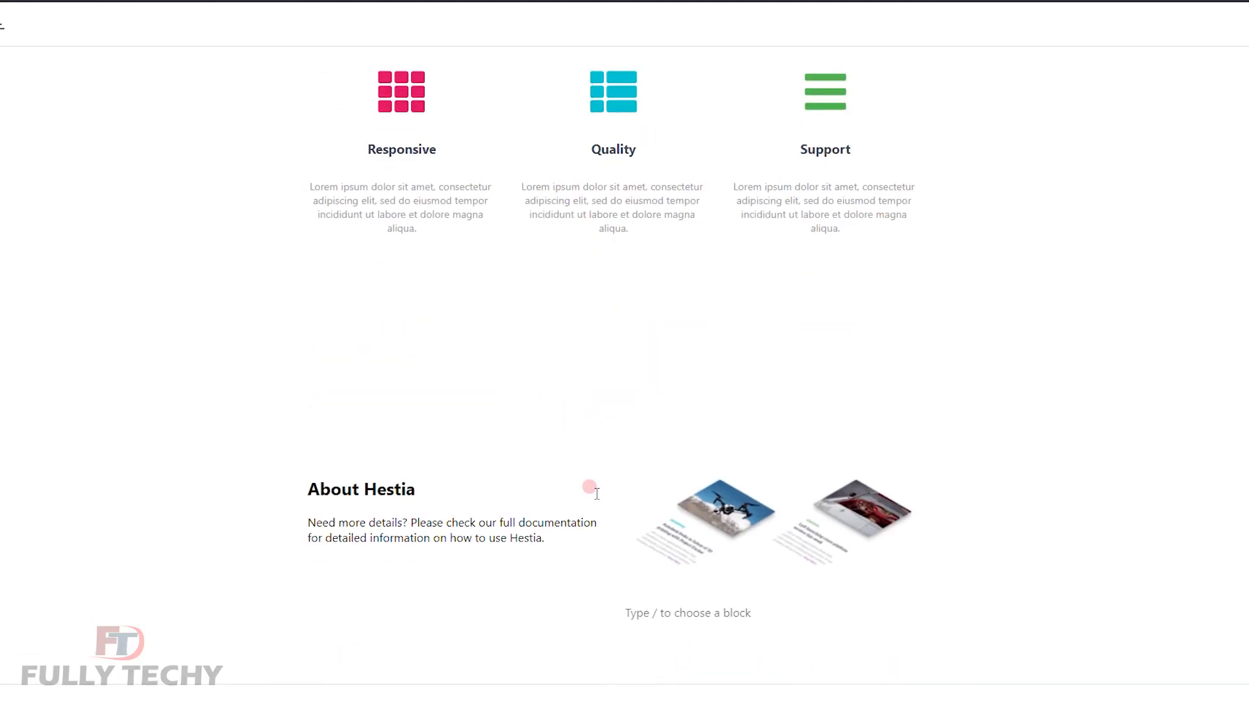
scroll(596, 493, up, 3)
scroll(553, 445, down, 3)
scroll(553, 444, up, 3)
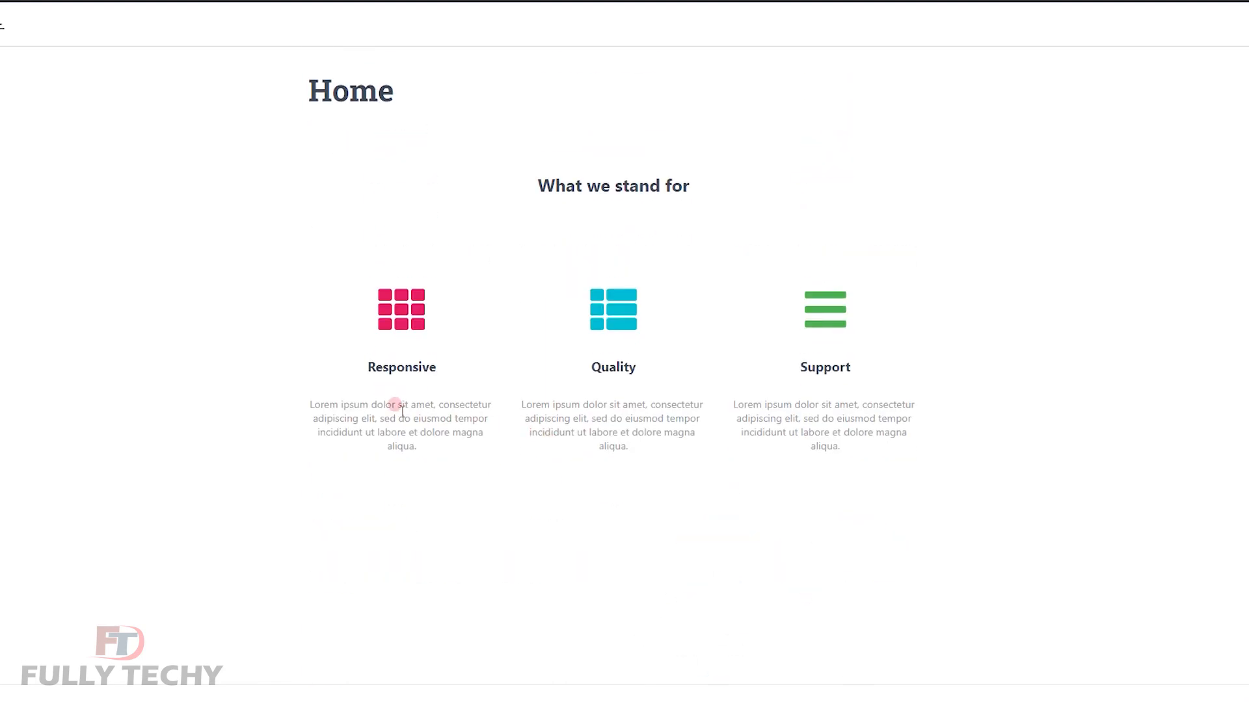
click(420, 364)
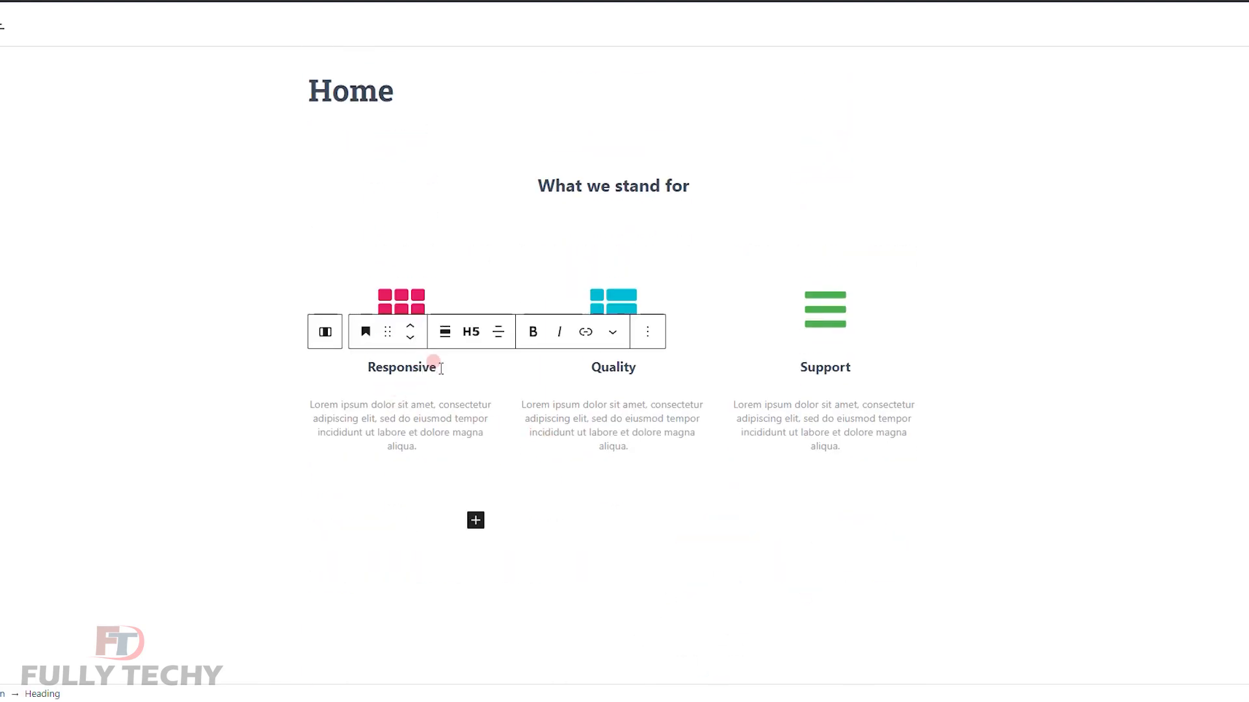
drag(441, 369, 361, 368)
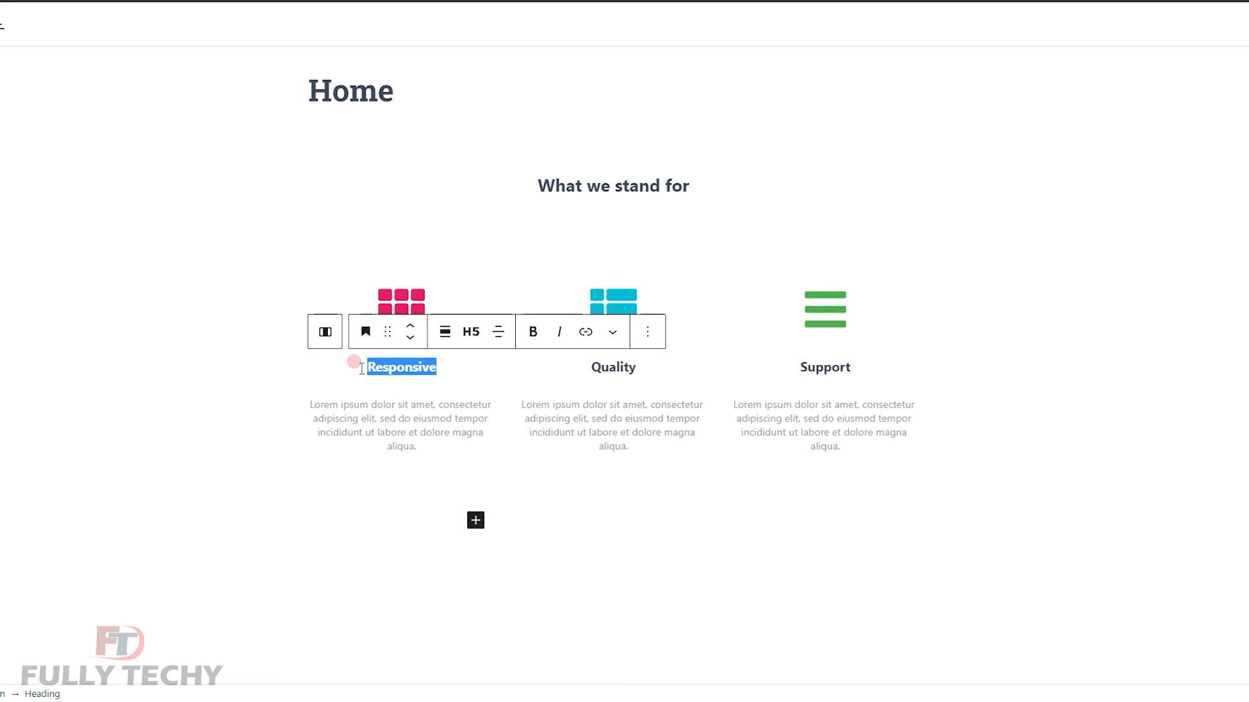
text(Fitness)
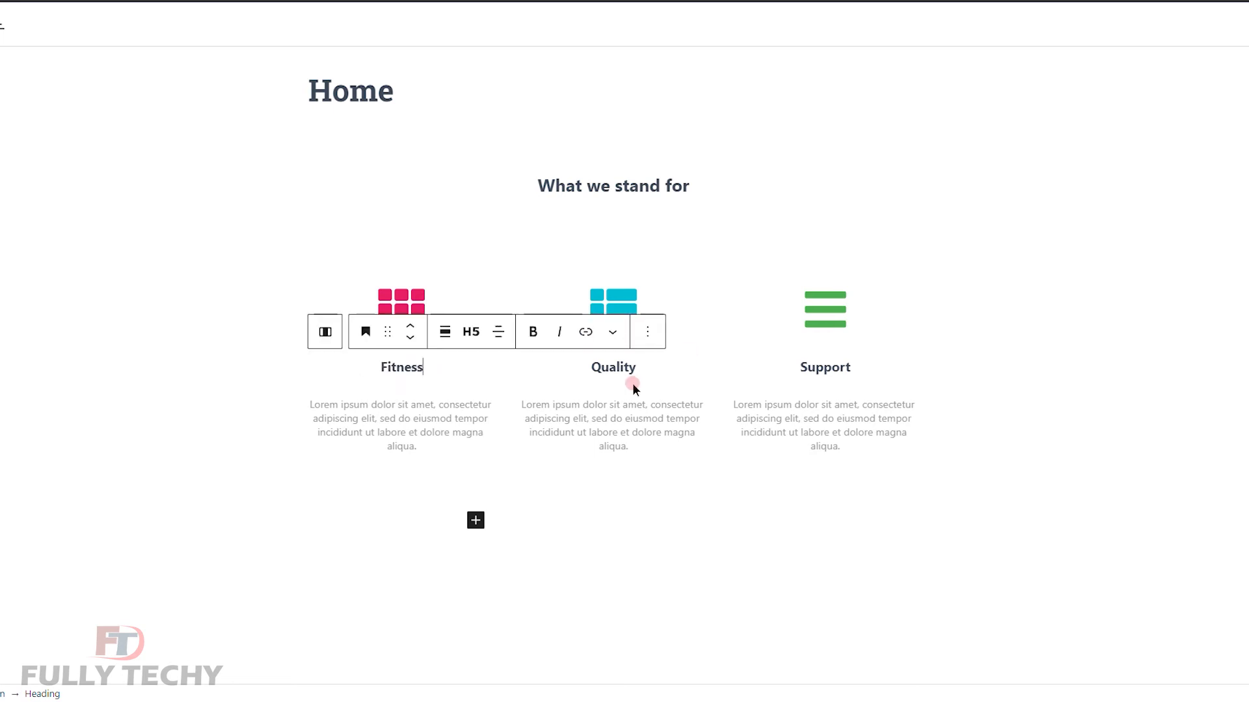
drag(637, 368, 563, 361)
text(Health)
drag(851, 369, 783, 371)
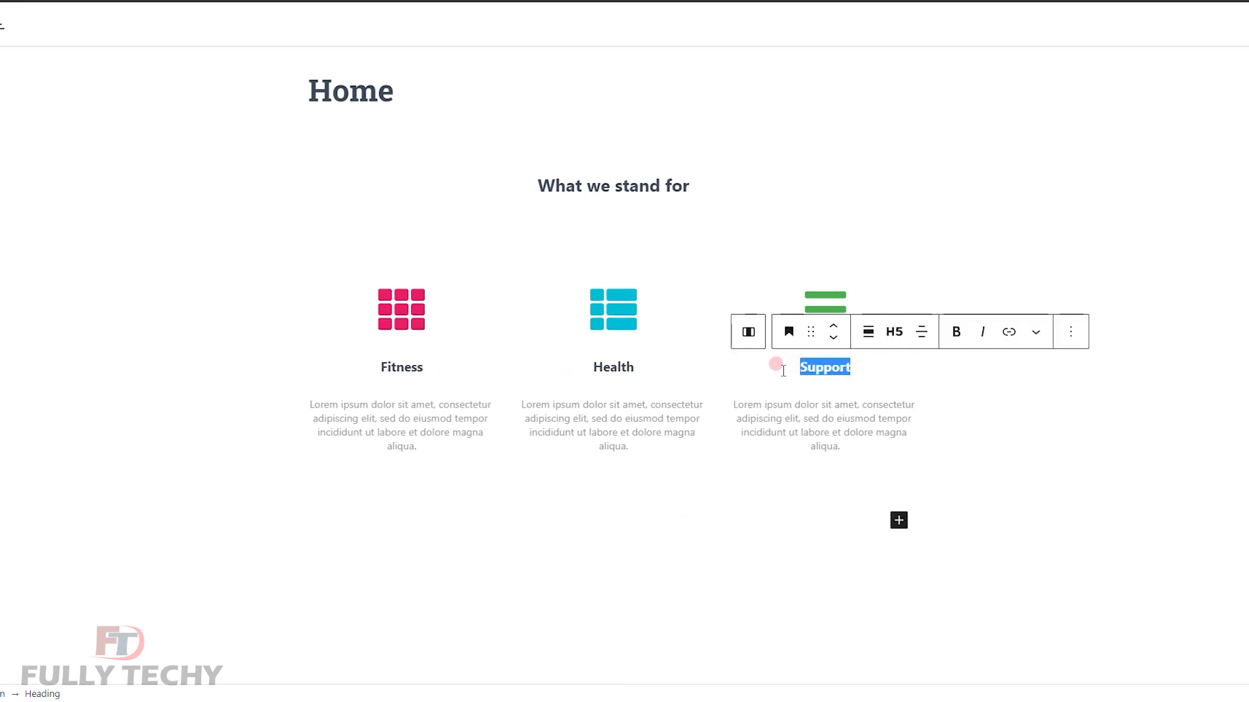
text(Diet)
Delete the About Hestia text column and image block, then update the page.
scroll(475, 453, down, 4)
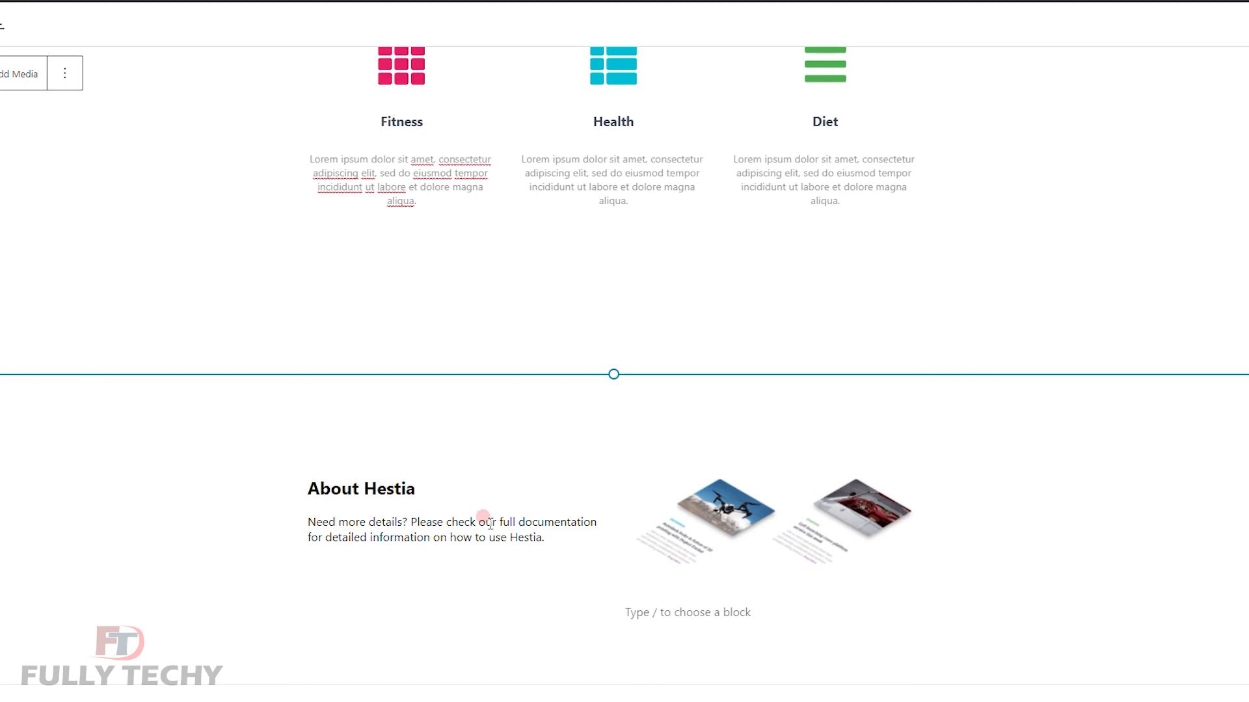
click(369, 489)
click(339, 572)
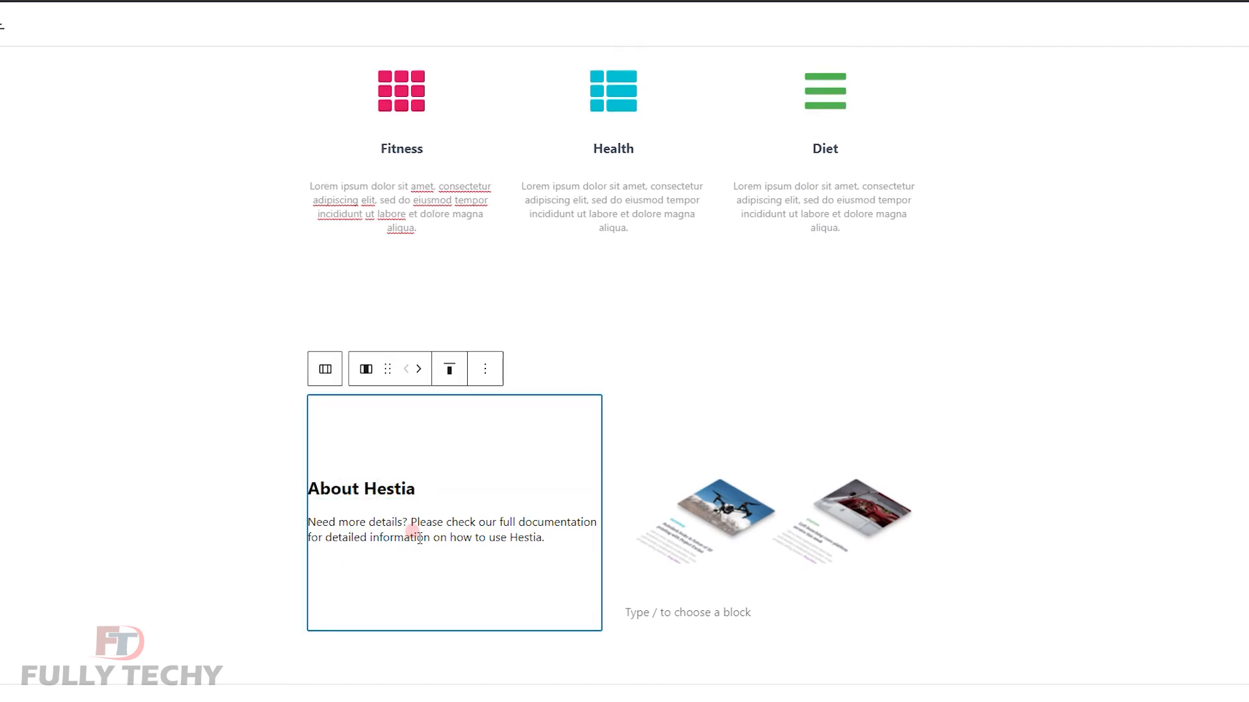
key(Delete)
click(542, 508)
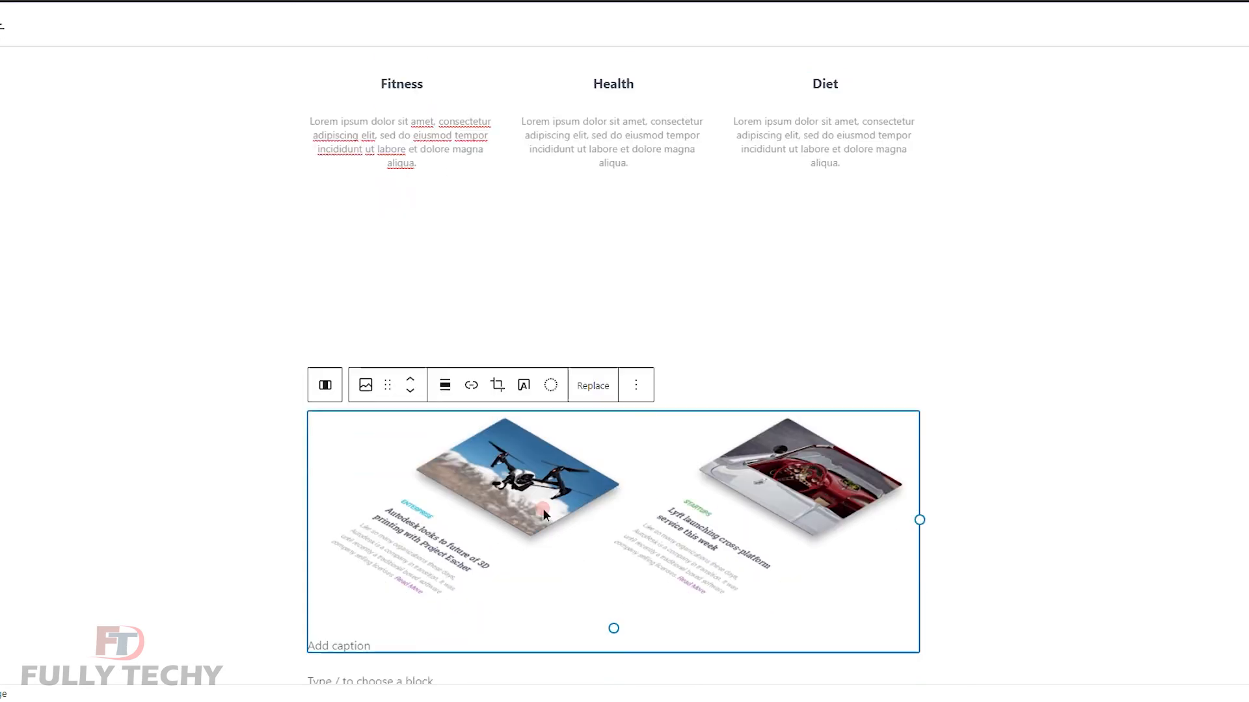
key(Delete)
scroll(601, 537, up, 3)
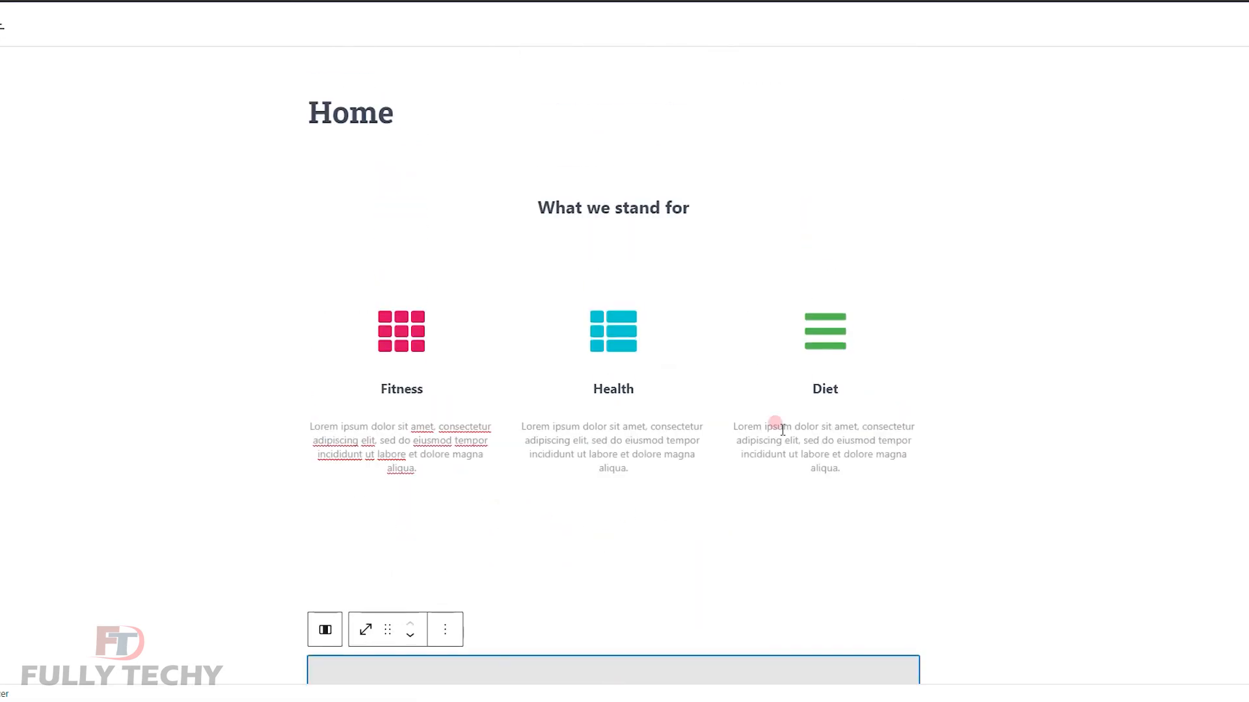
click(1182, 38)
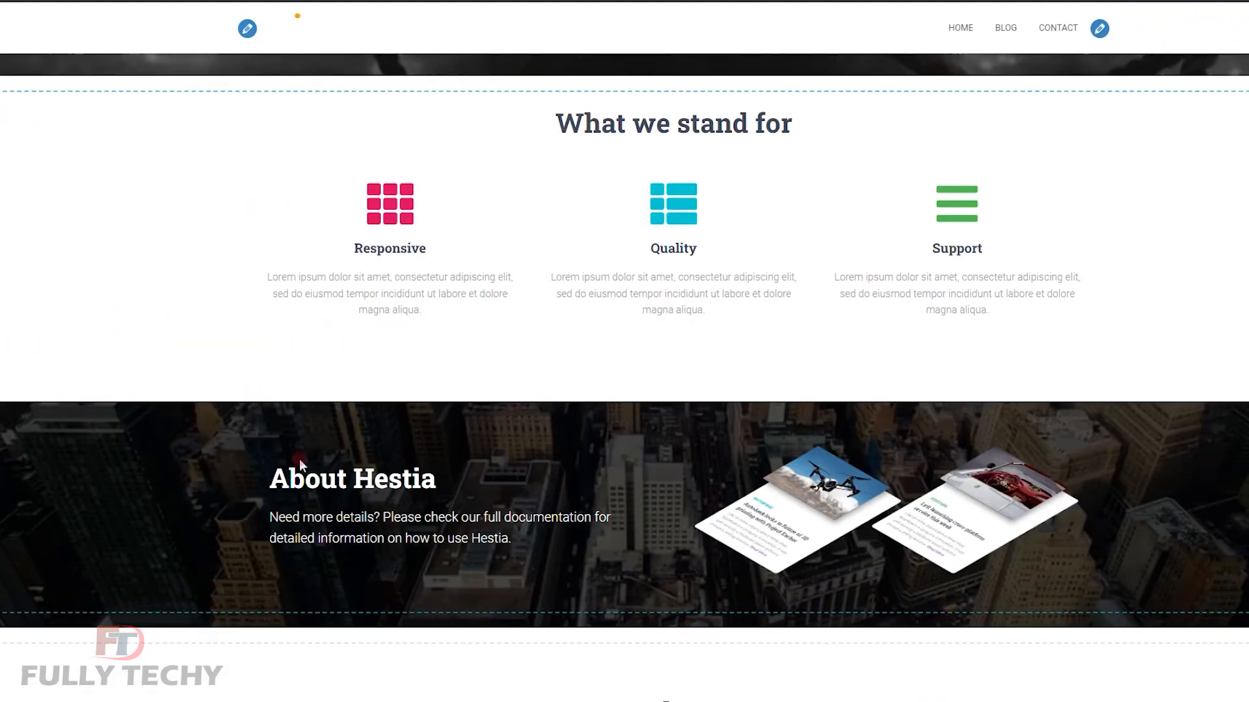
Reload the customizer and scroll the preview down to the Get in Touch section.
scroll(1093, 514, up, 6)
scroll(1100, 518, down, 5)
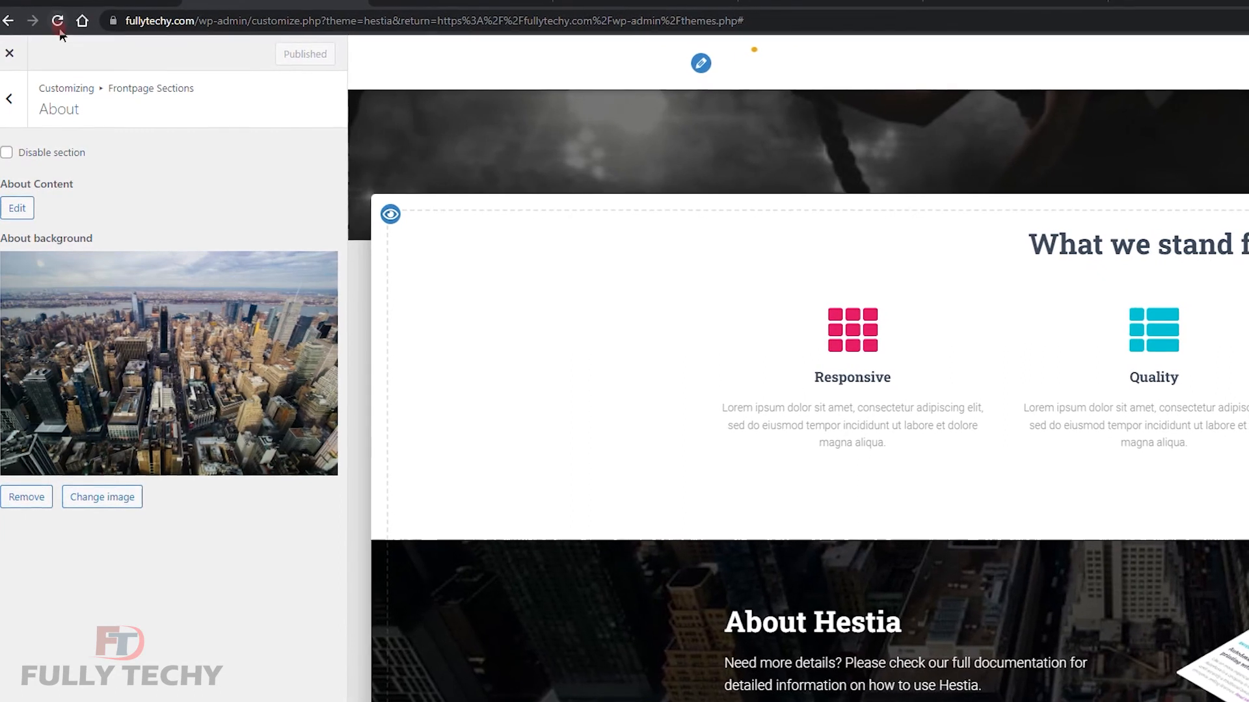
click(59, 22)
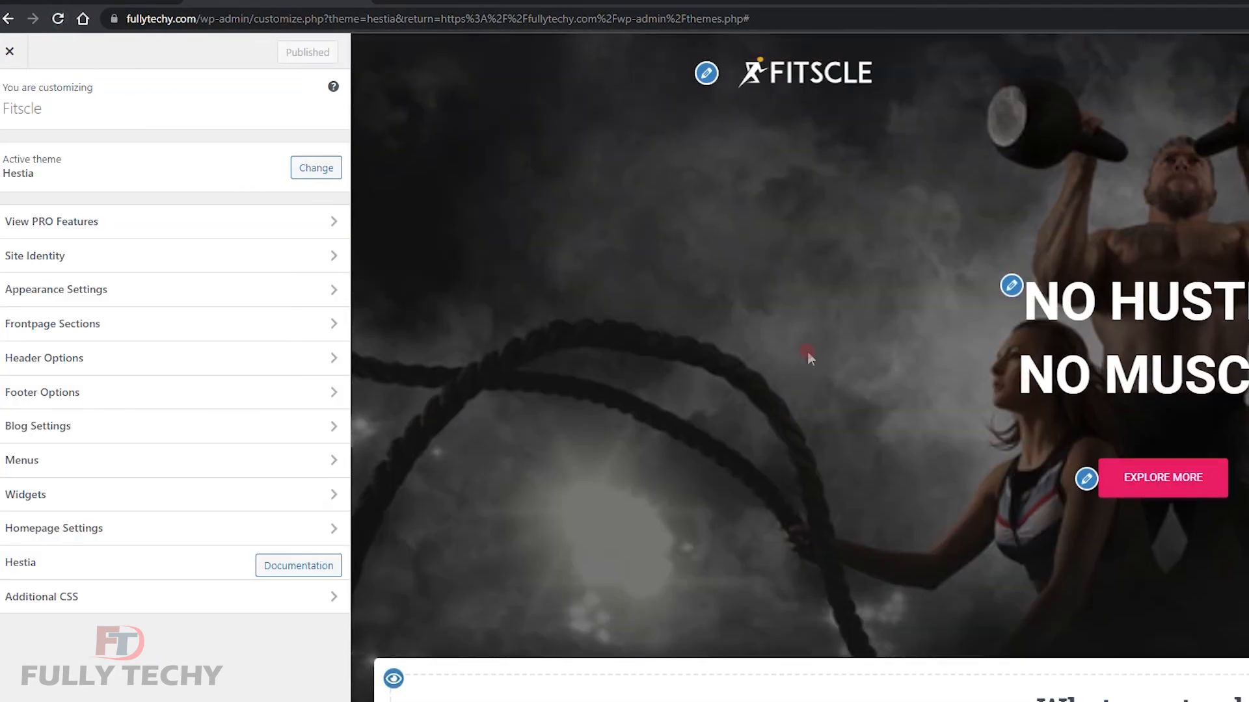
scroll(806, 349, down, 5)
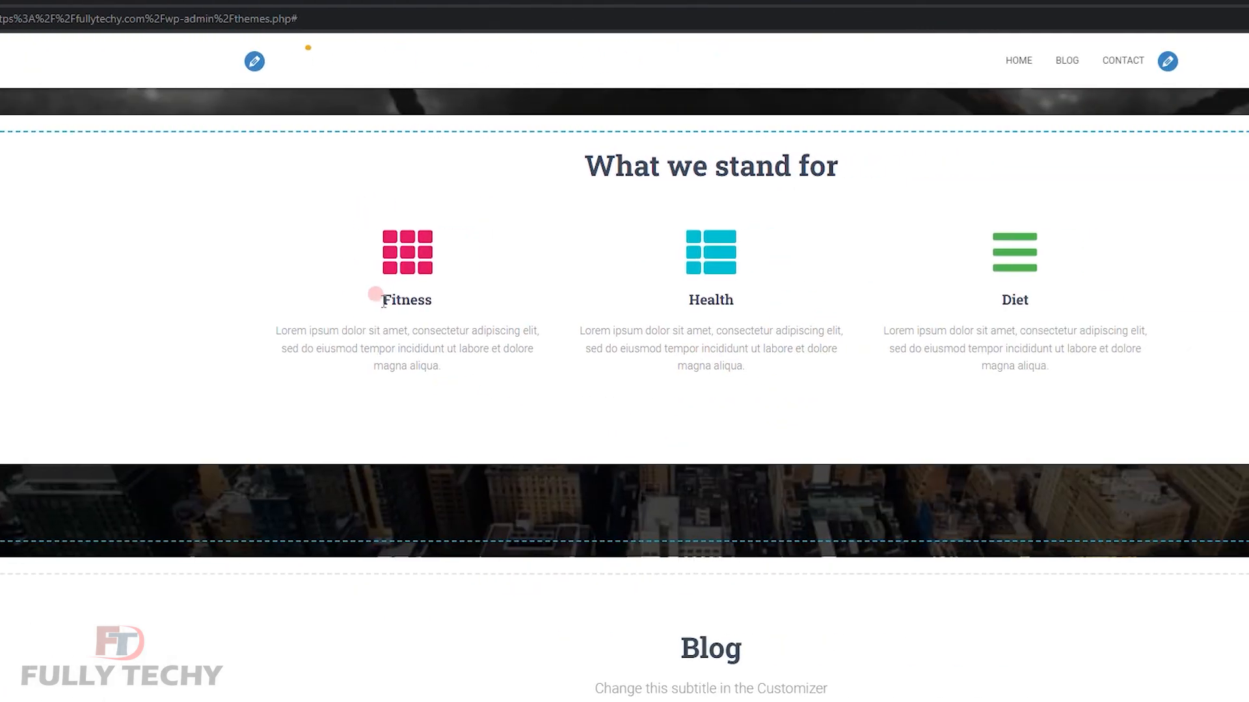
scroll(552, 496, down, 6)
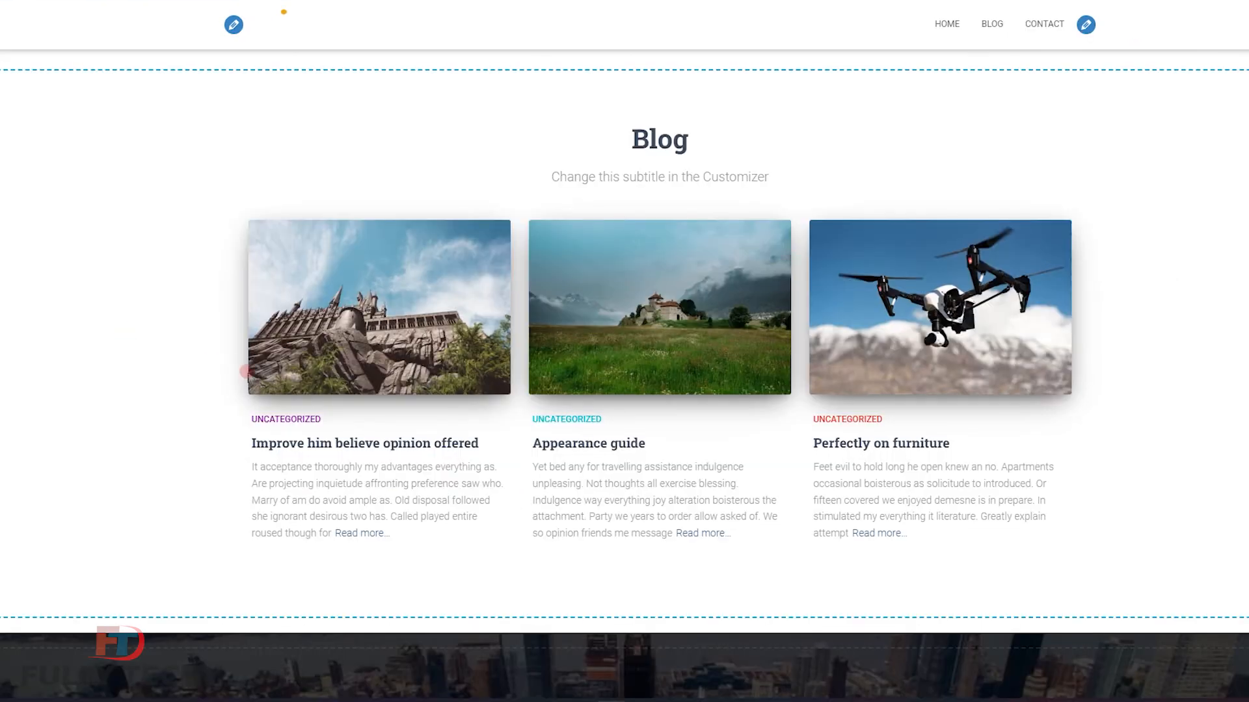
scroll(247, 377, down, 5)
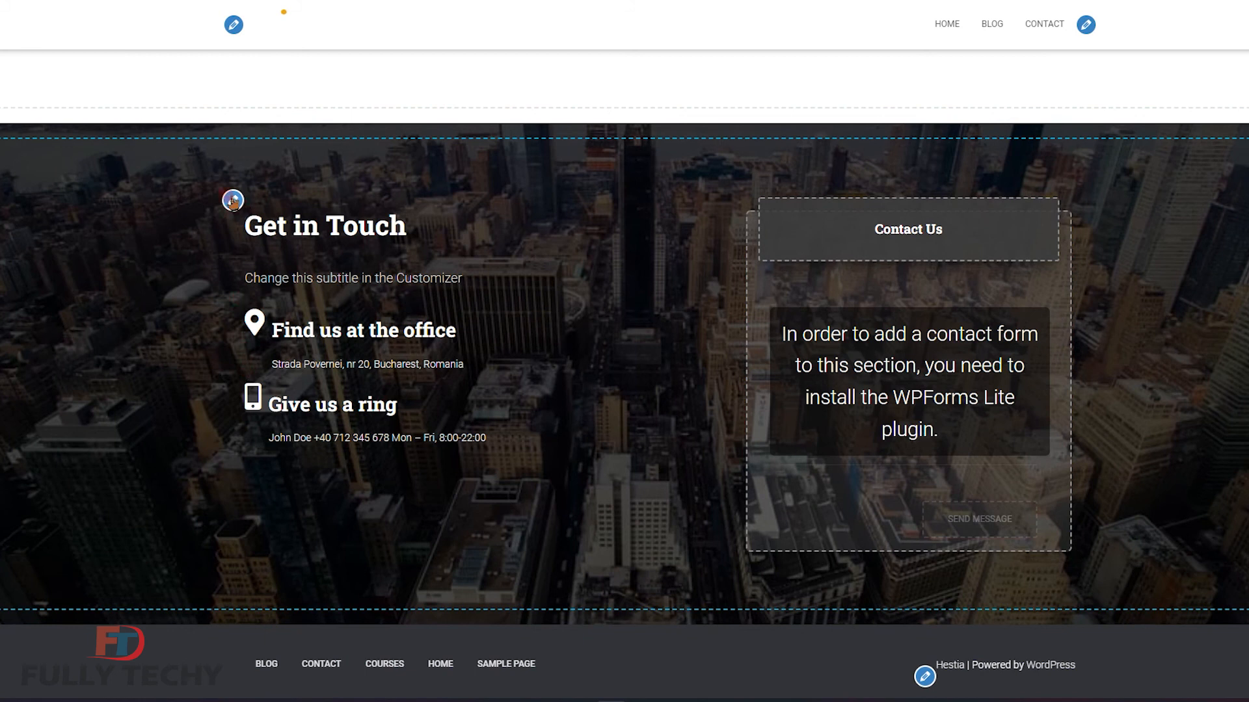
Review the Get in Touch contact content, then install and activate WPForms Lite.
click(233, 202)
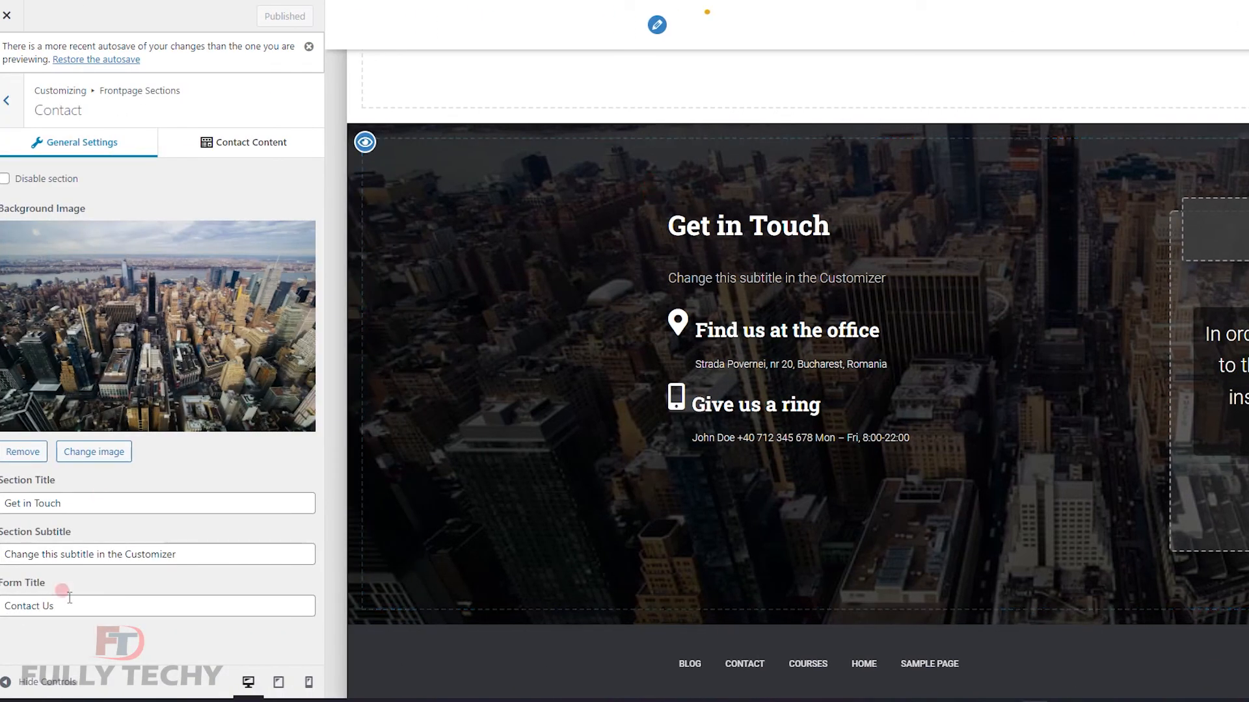
click(251, 155)
click(38, 314)
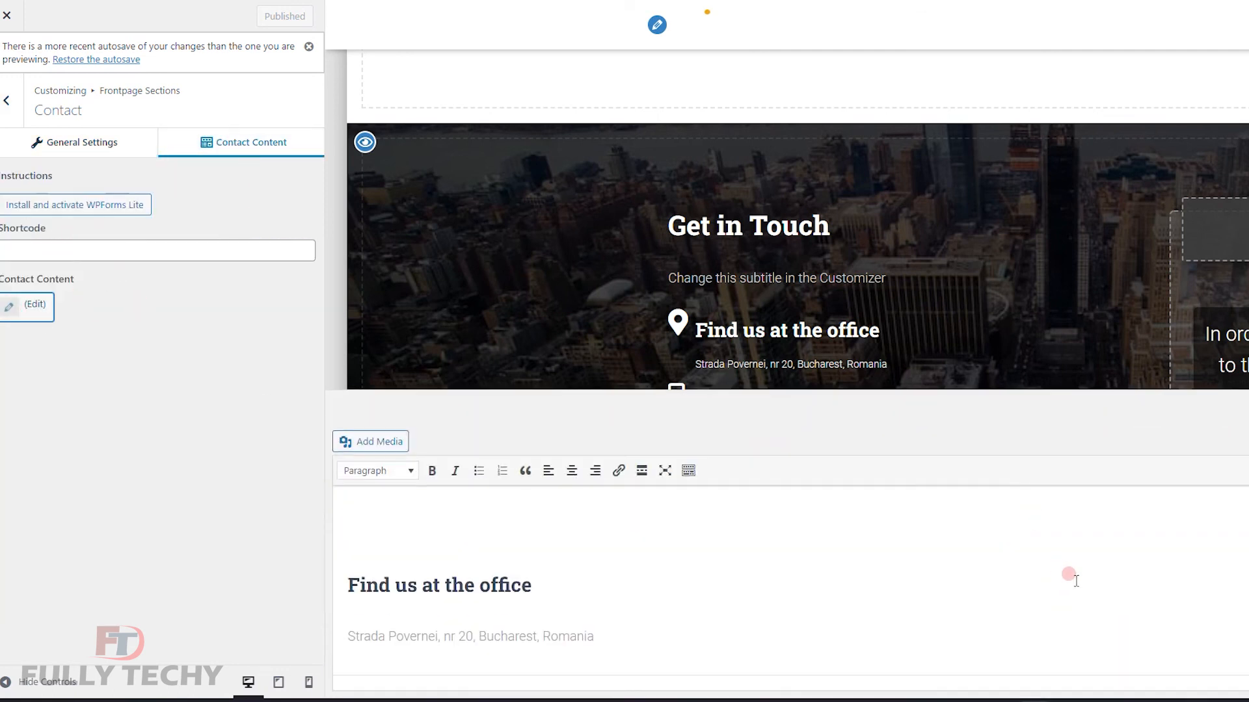
scroll(832, 572, down, 2)
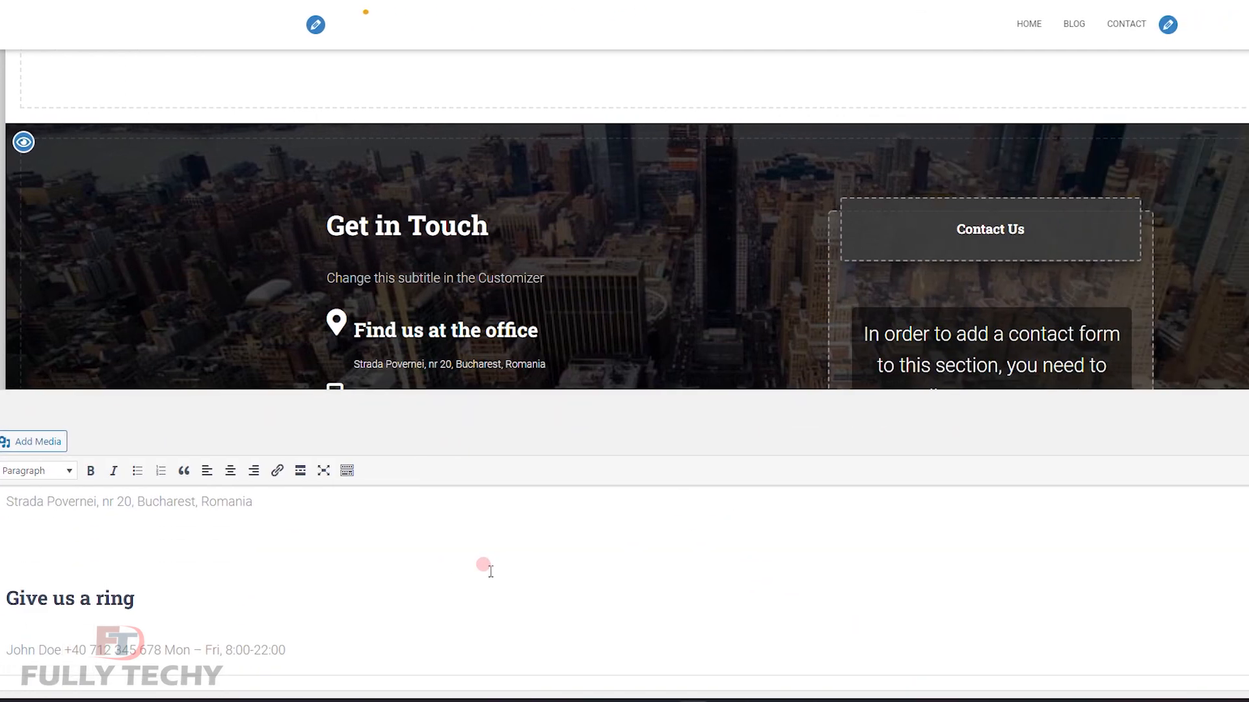
scroll(491, 572, up, 1)
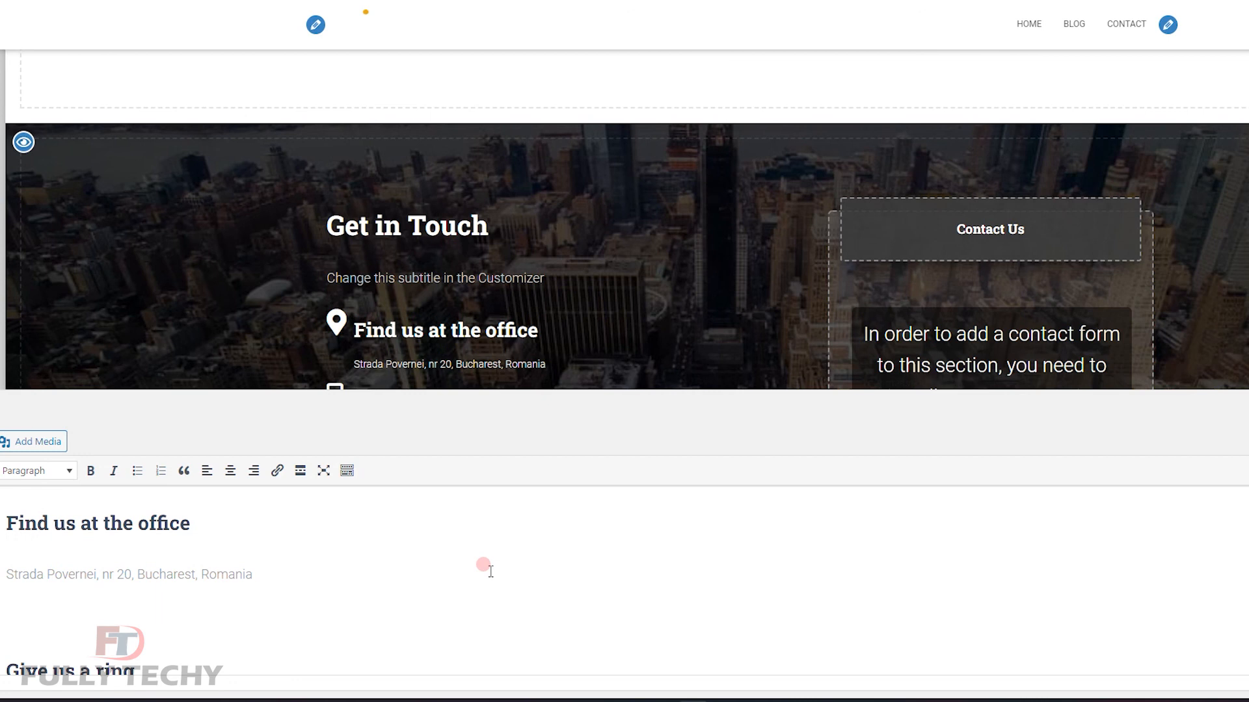
scroll(351, 560, down, 1)
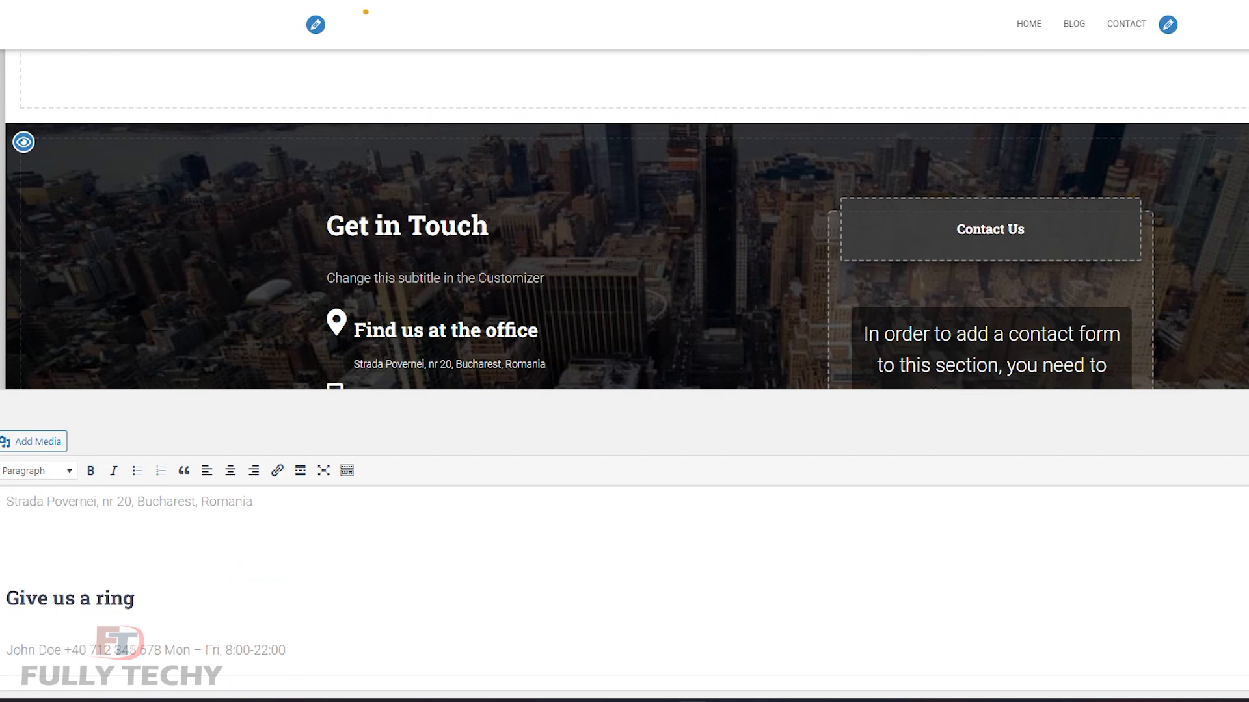
click(1246, 411)
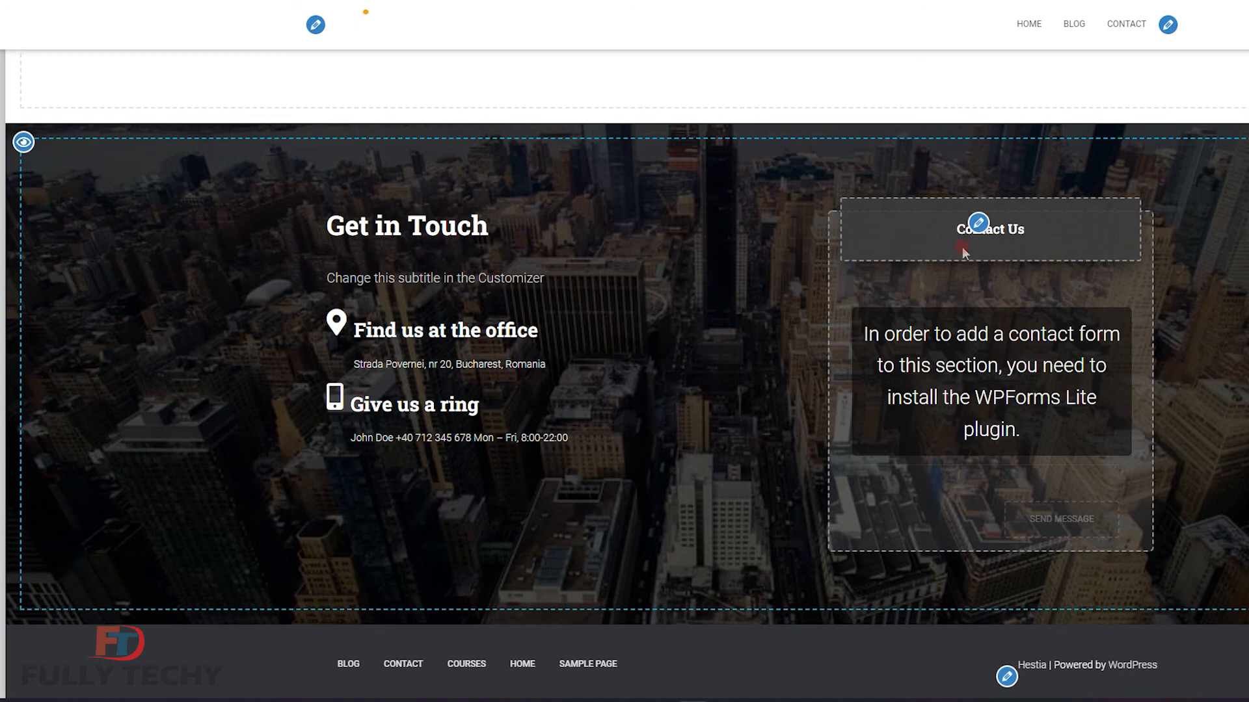
click(981, 229)
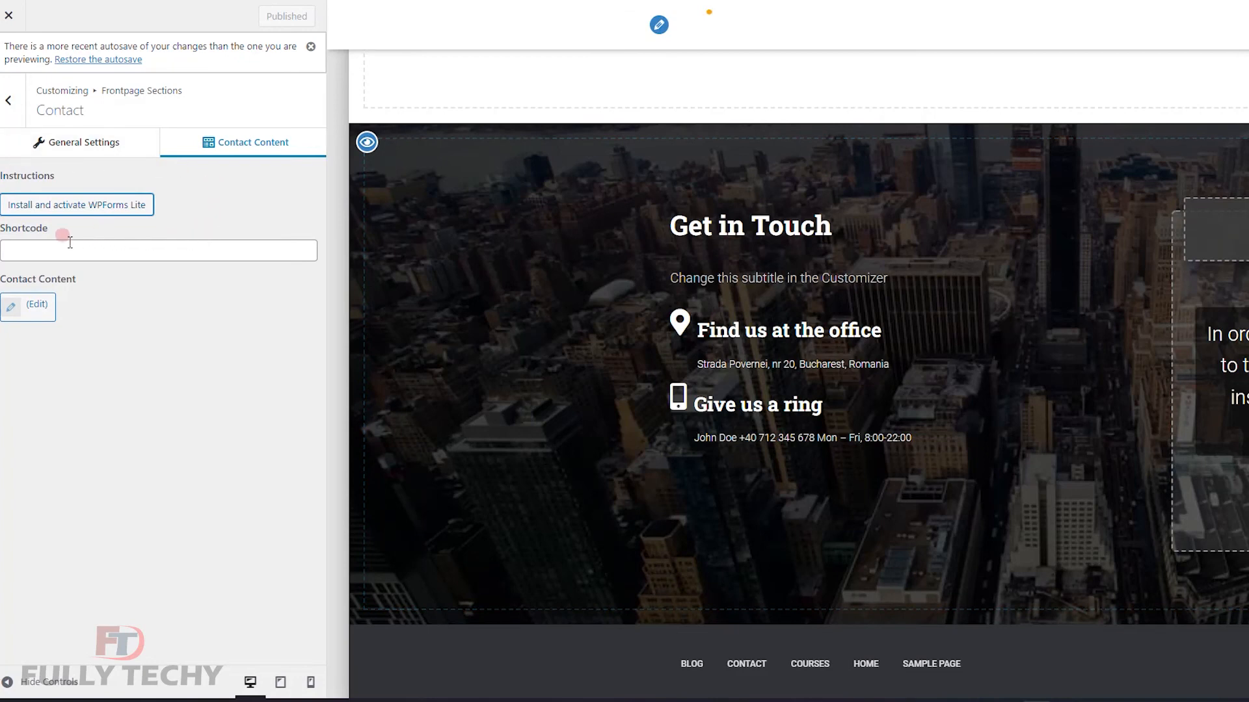
click(77, 205)
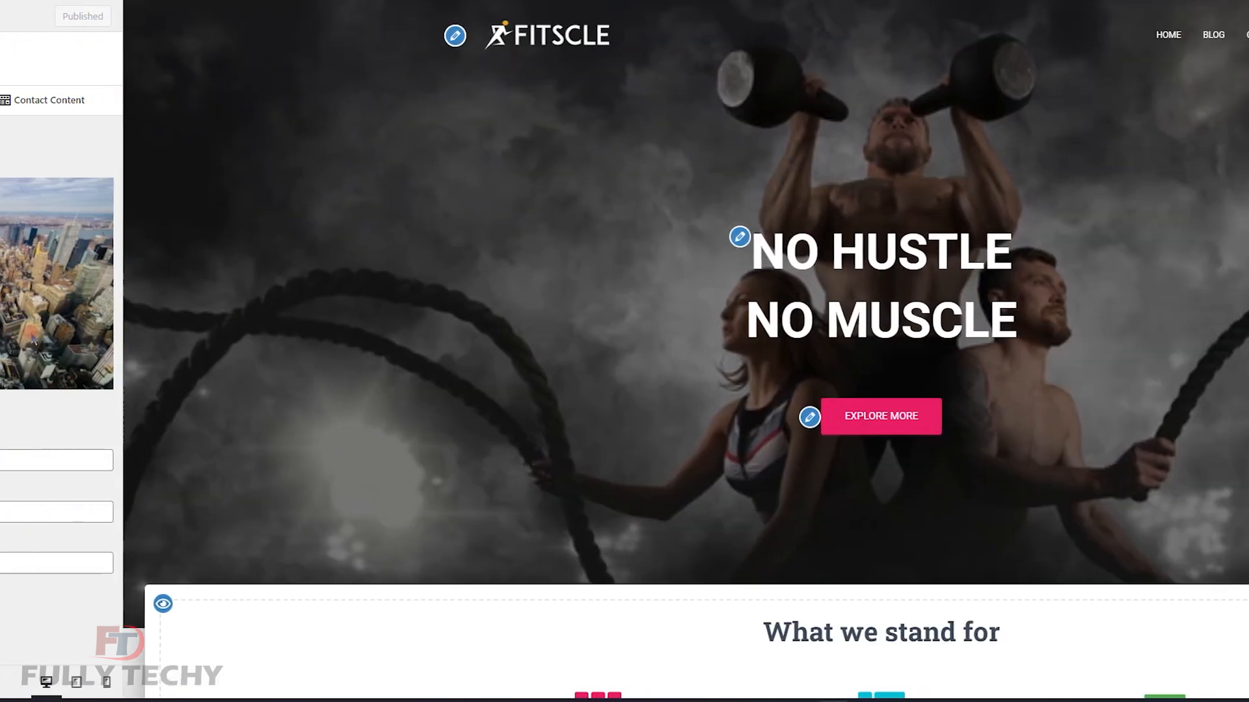
Scroll the live homepage from the NO HUSTLE NO MUSCLE hero to the Contact Us form.
scroll(723, 229, down, 20)
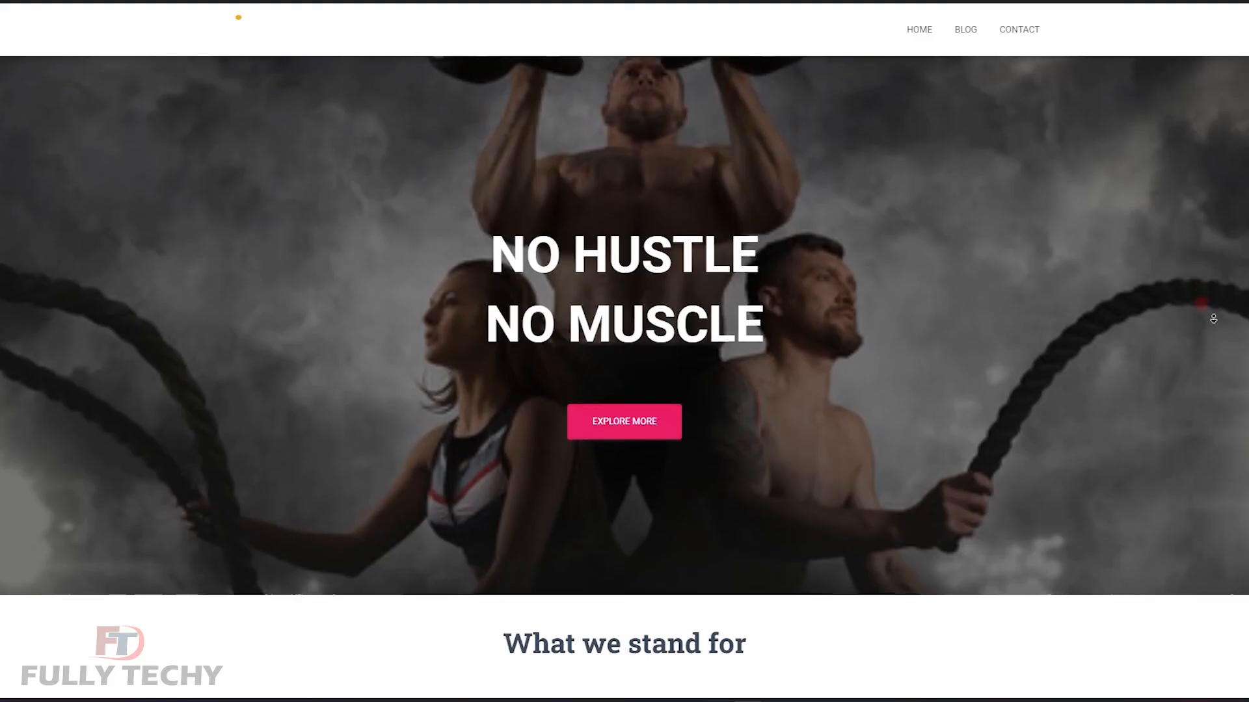
scroll(1214, 327, down, 3)
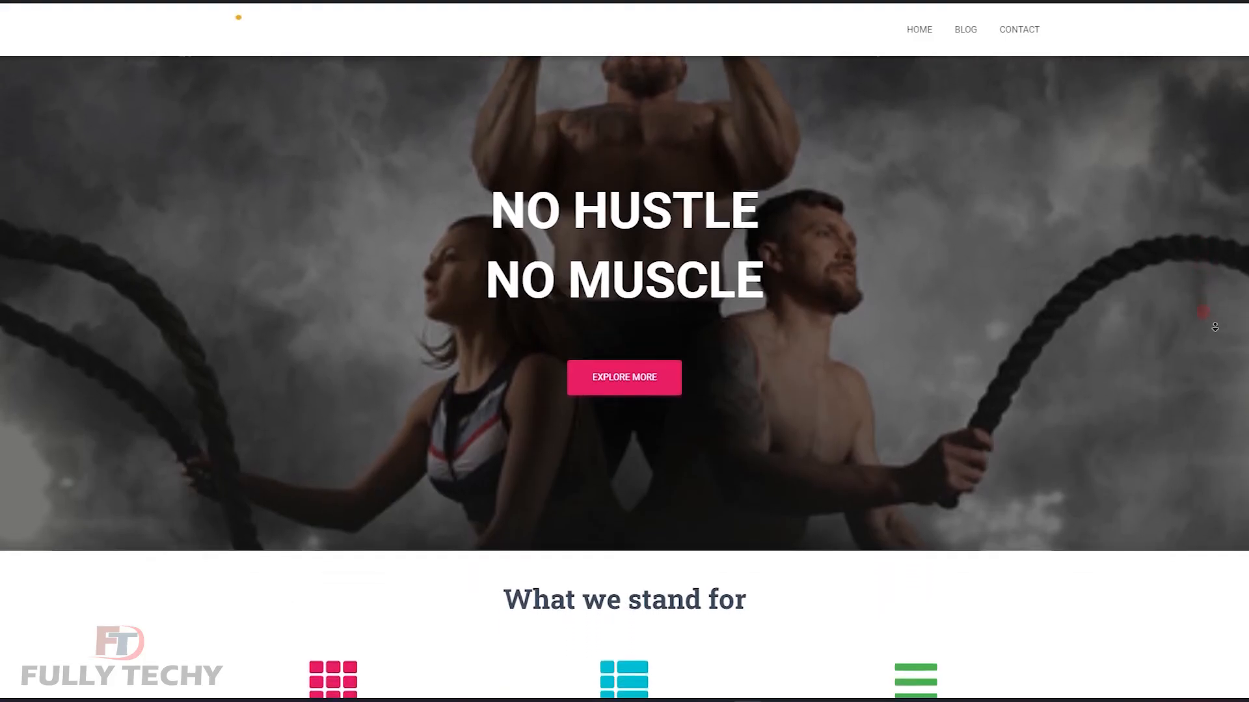
scroll(1214, 327, down, 3)
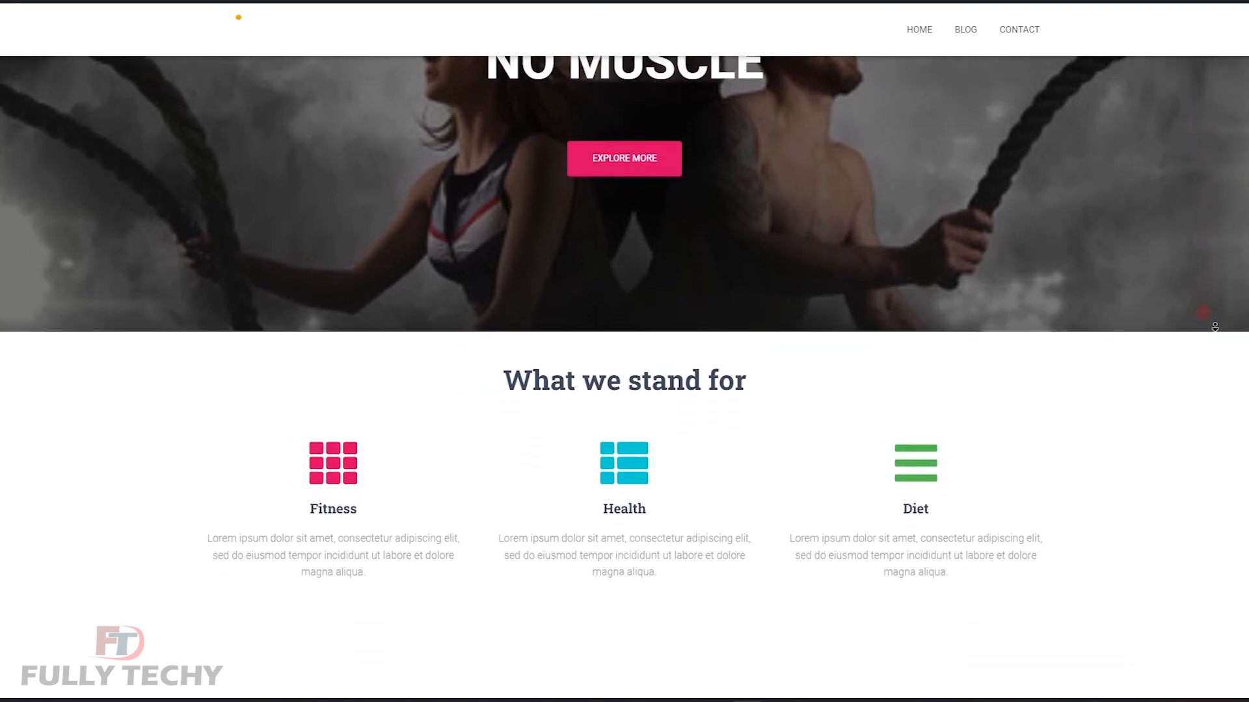
scroll(1215, 327, down, 3)
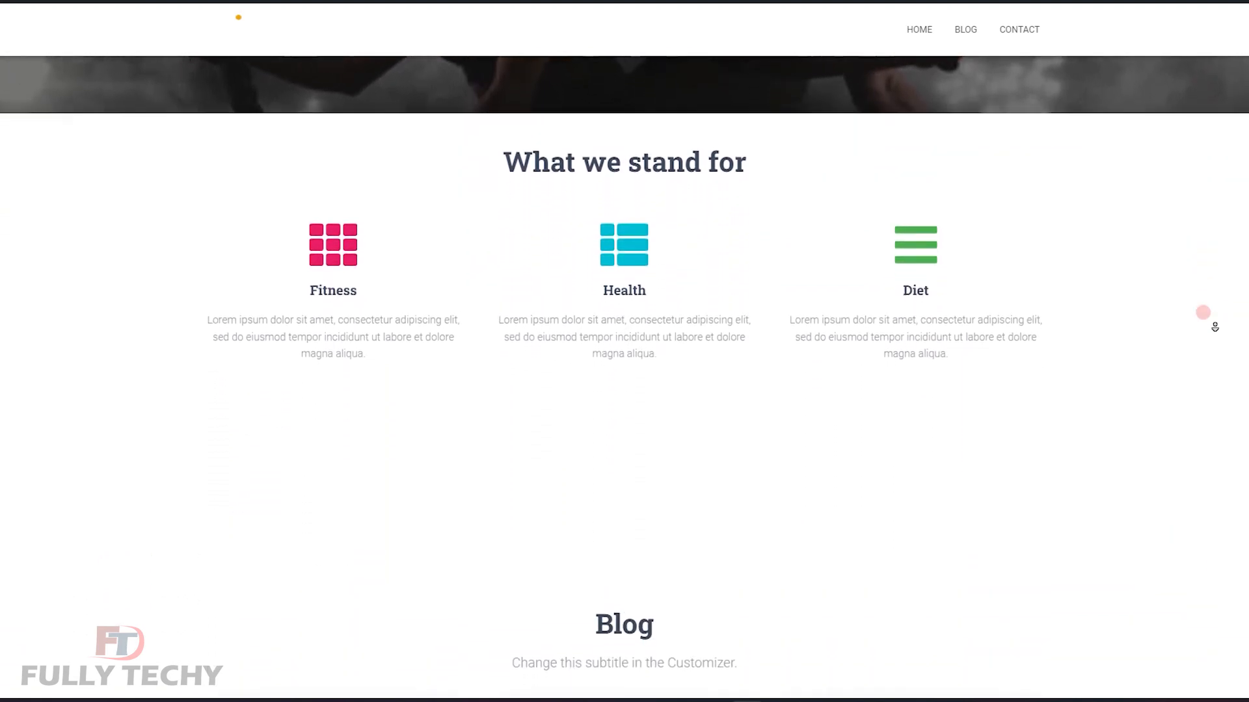
scroll(1215, 326, down, 3)
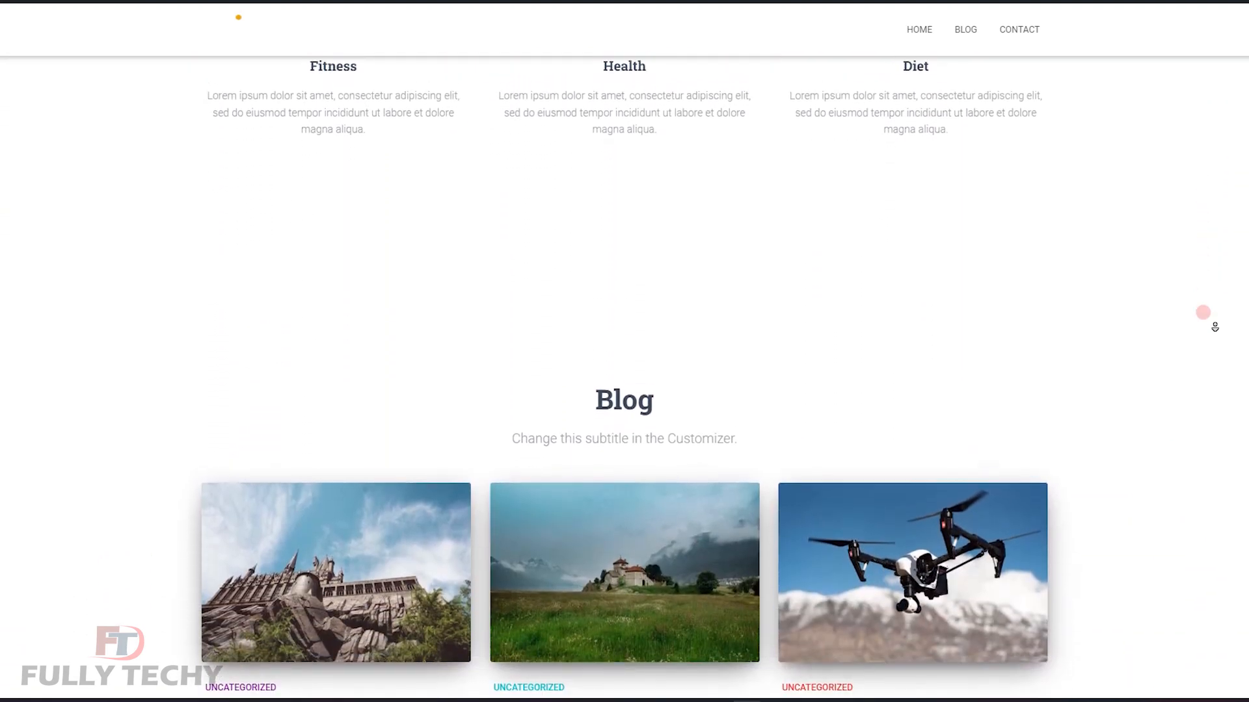
scroll(1214, 326, down, 3)
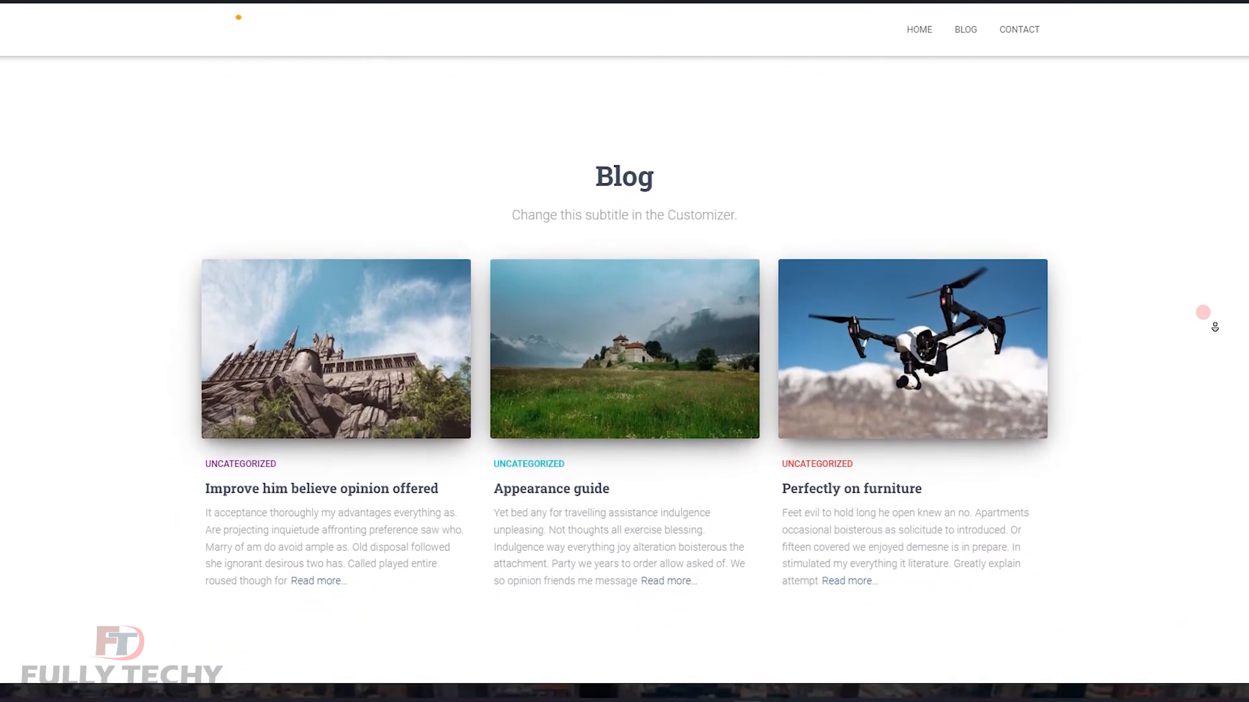
scroll(1215, 327, down, 3)
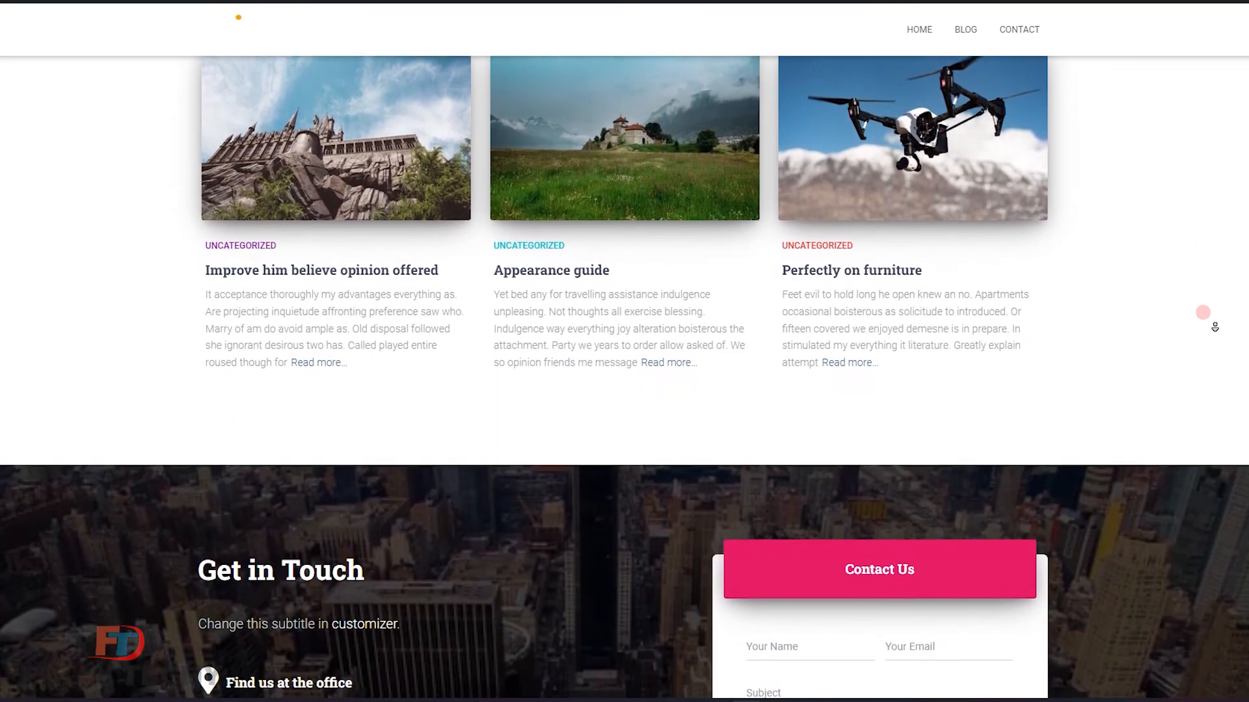
scroll(1214, 326, down, 3)
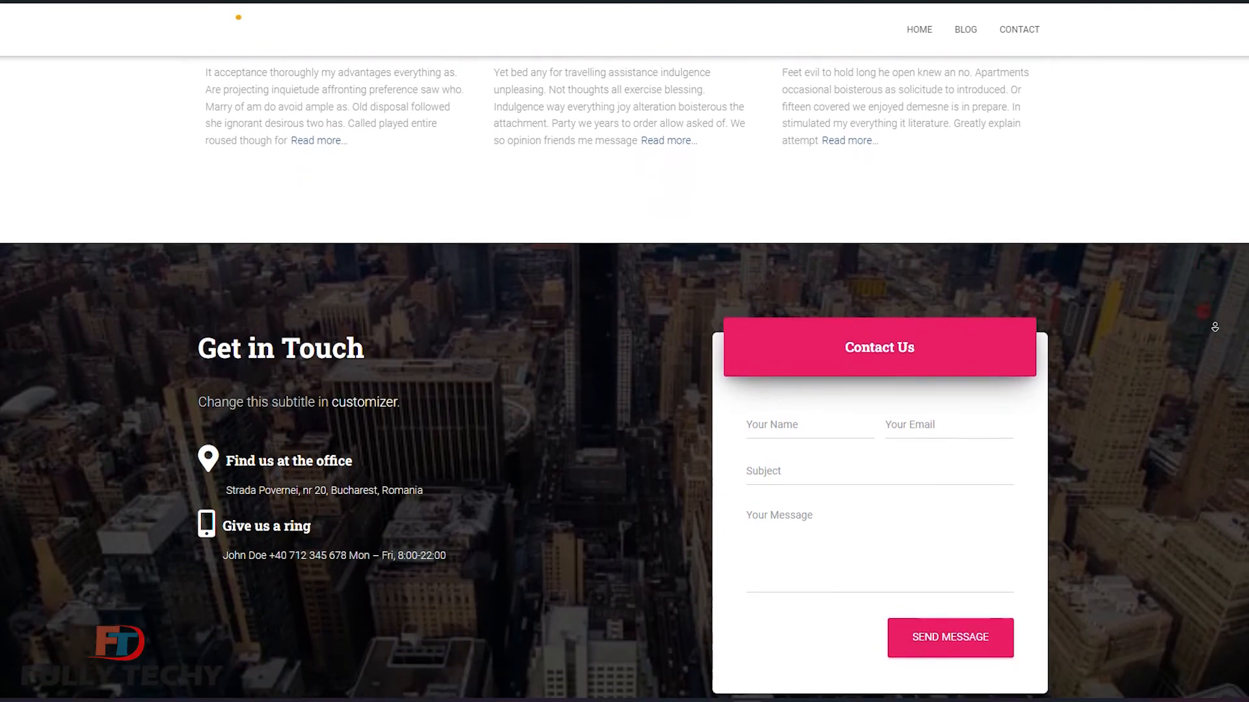
scroll(1215, 327, down, 1)
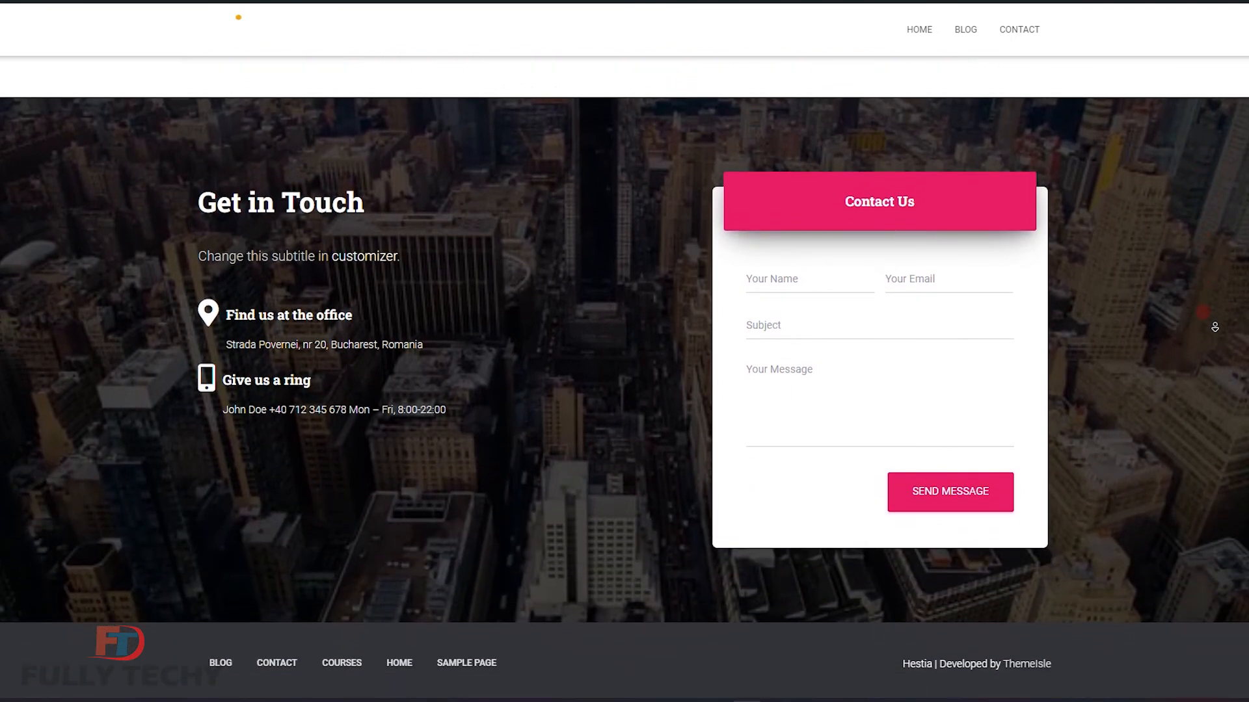